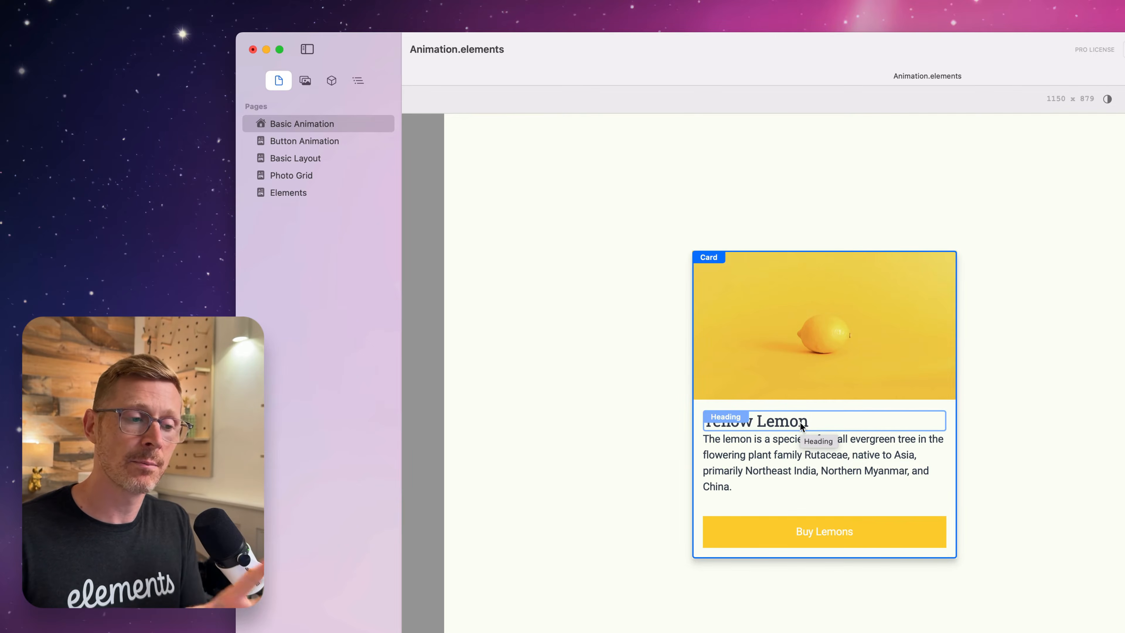
Add a Layer component to the container holding the Yellow Lemon card and nest the card inside it.
left_click(332, 81)
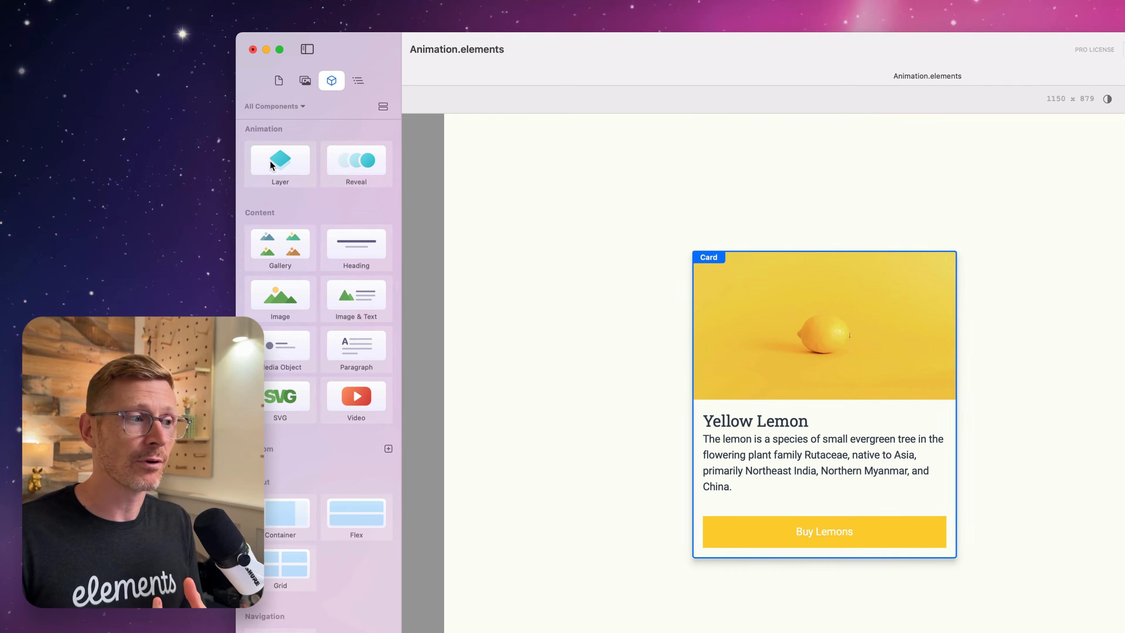
left_click_drag(273, 167, 709, 244)
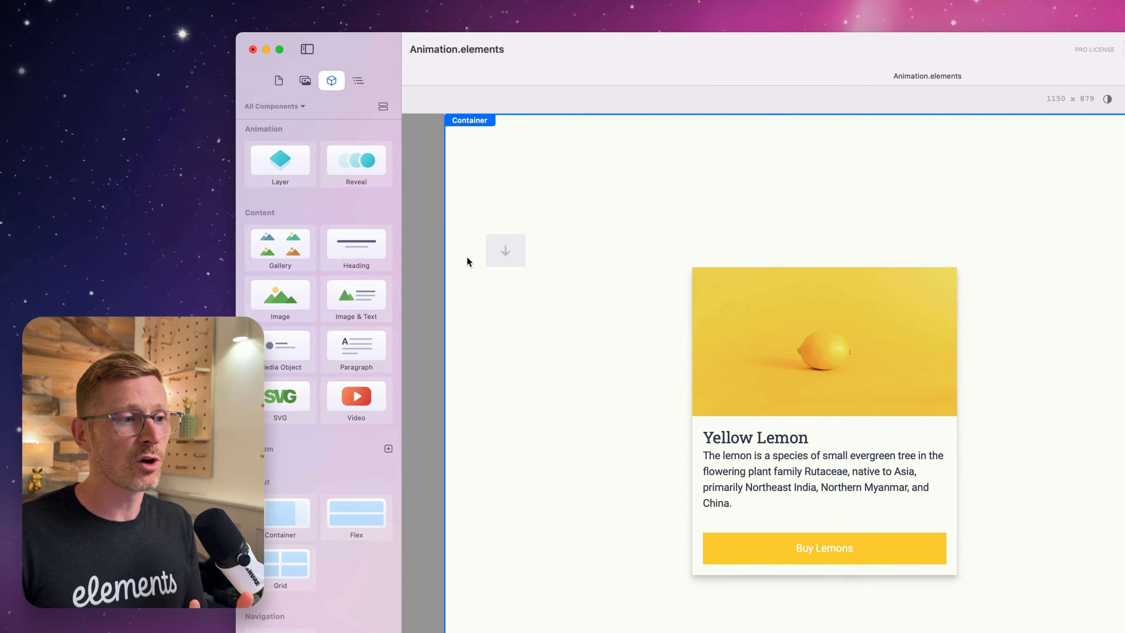
left_click(358, 81)
left_click_drag(302, 154, 297, 142)
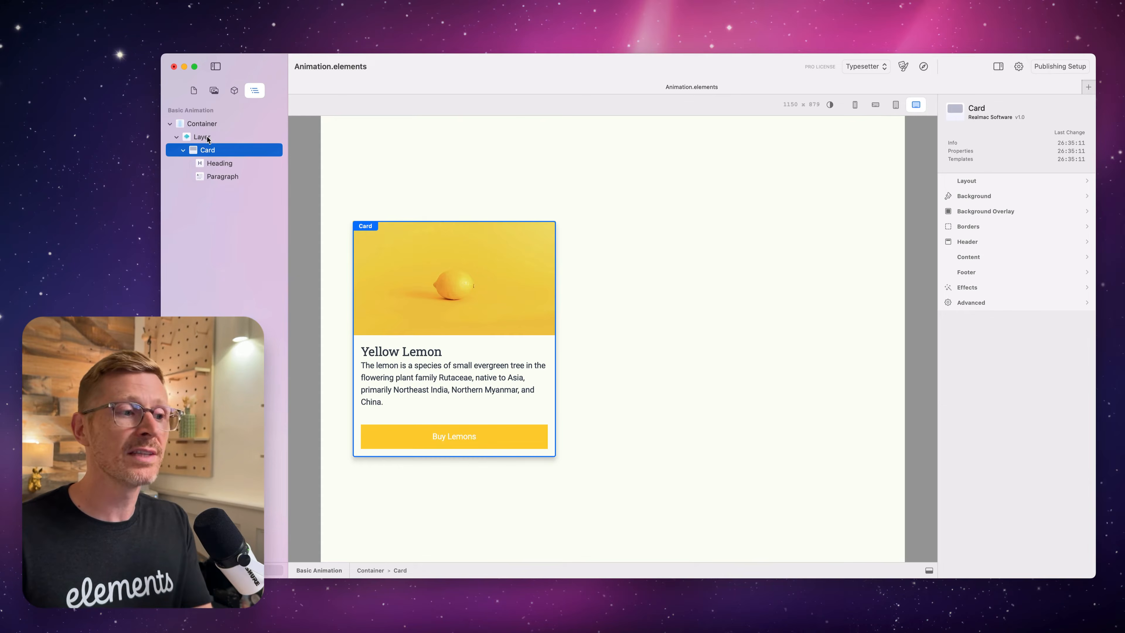
Set the Layer's layout alignment to center.
left_click(295, 141)
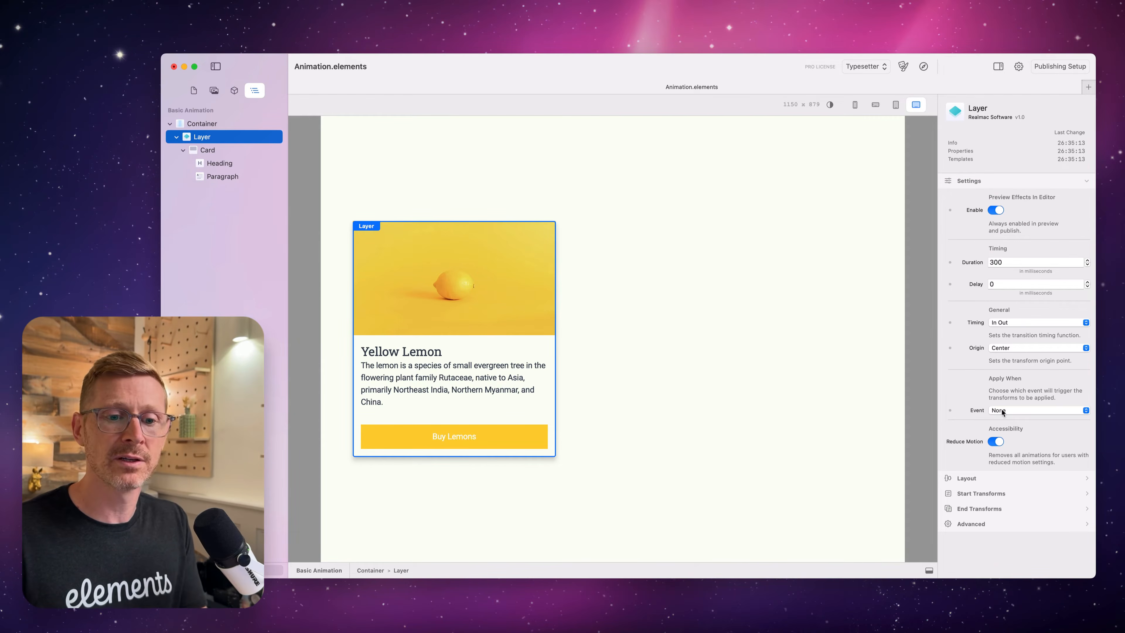
left_click(986, 483)
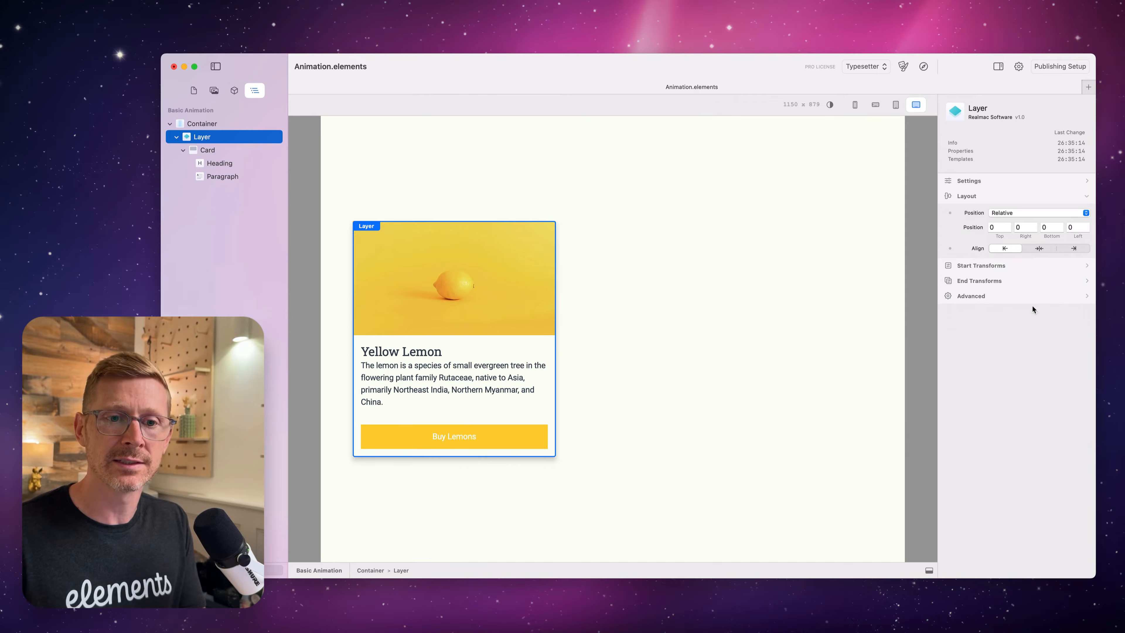
left_click(1034, 250)
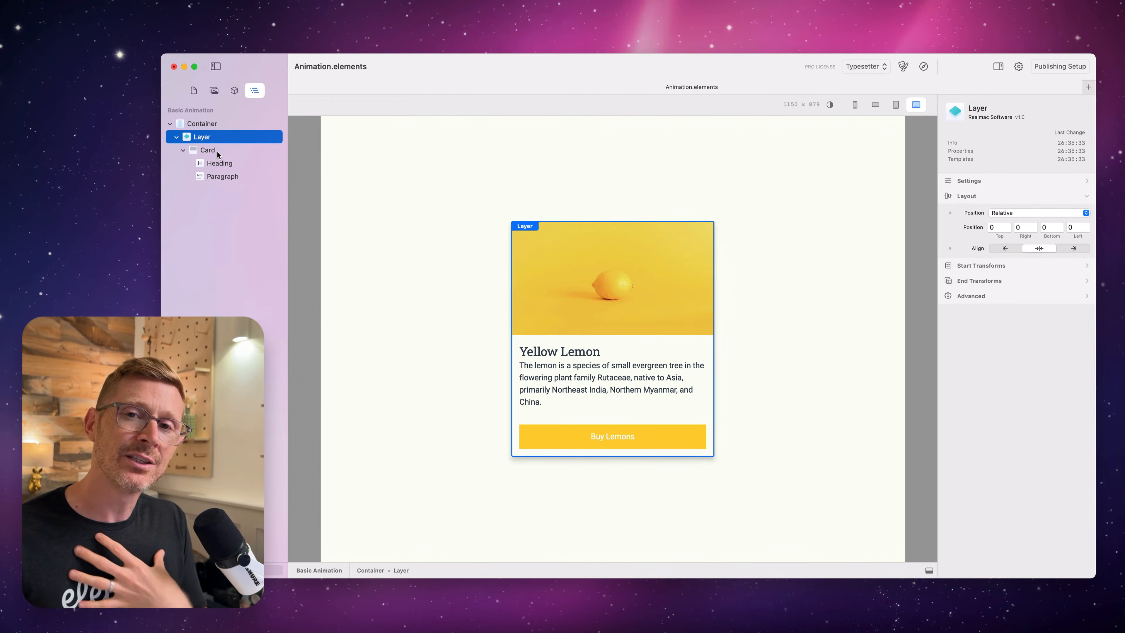
Move the Card out of the Layer directly into the Container and delete the empty Layer.
left_click_drag(217, 151, 202, 130)
left_click(200, 177)
right_click(202, 176)
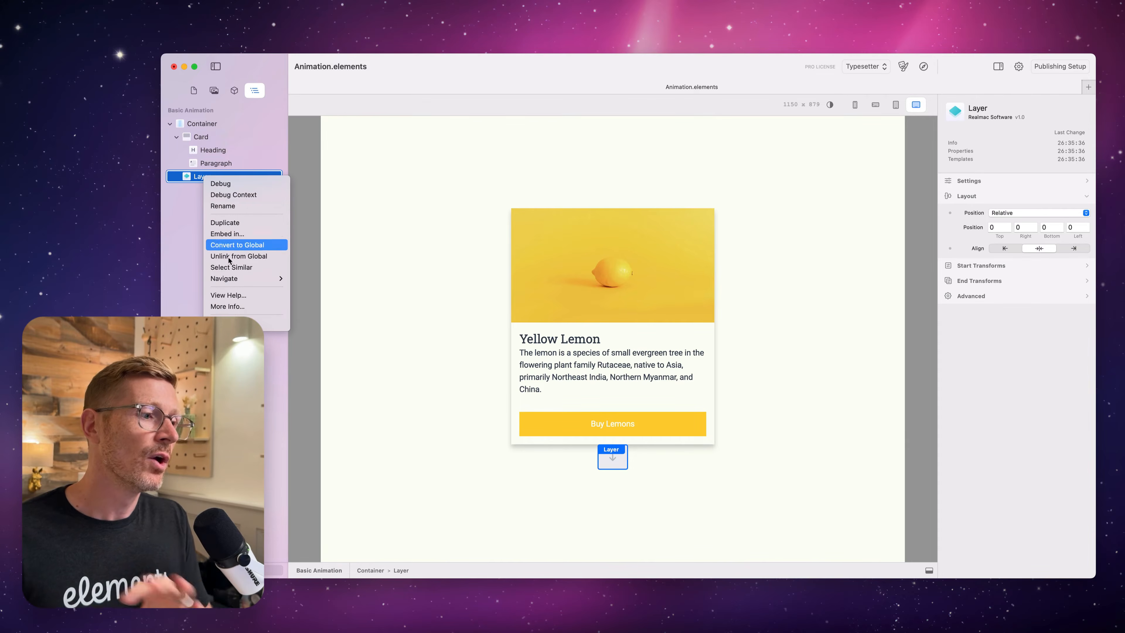
left_click(224, 323)
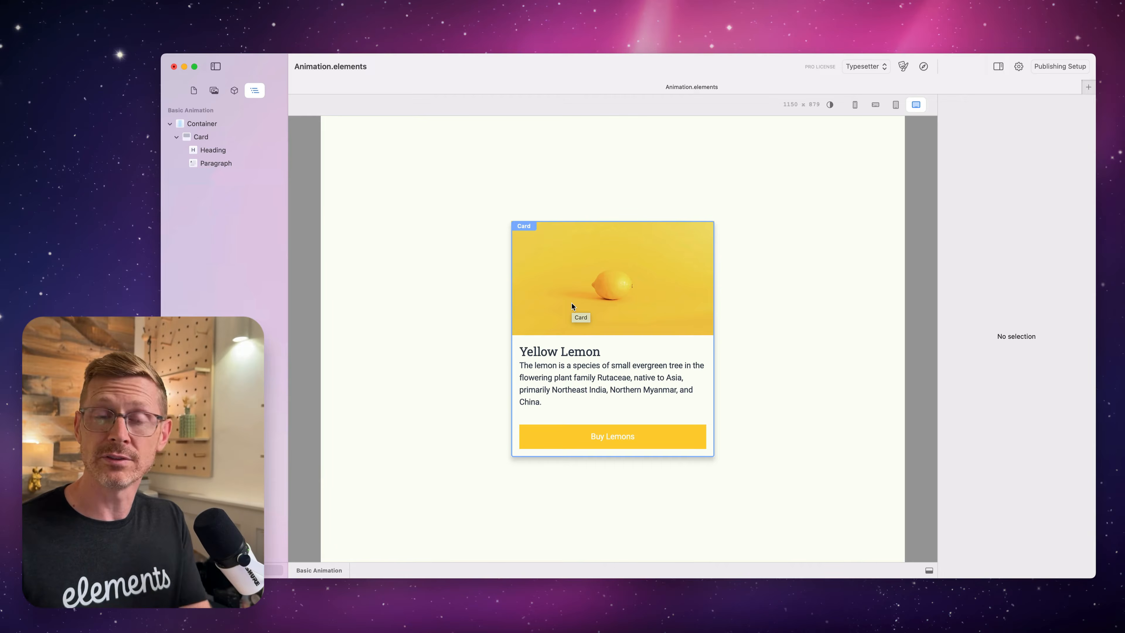
Open the Effects settings of the Yellow Lemon card and examine the available transform origin options.
left_click(194, 91)
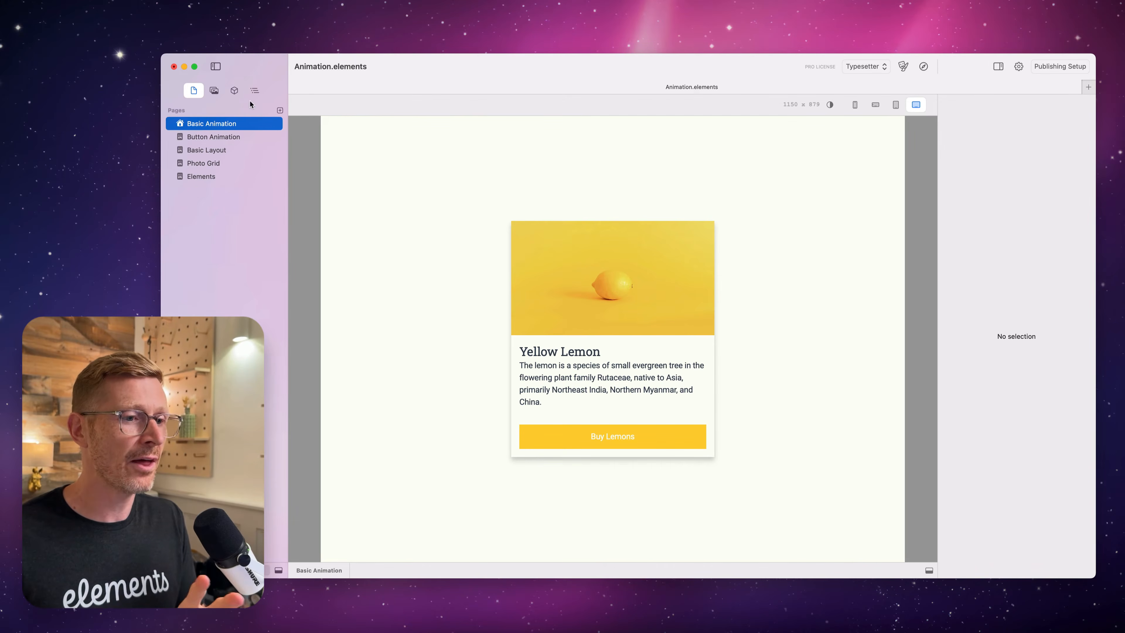
left_click(692, 242)
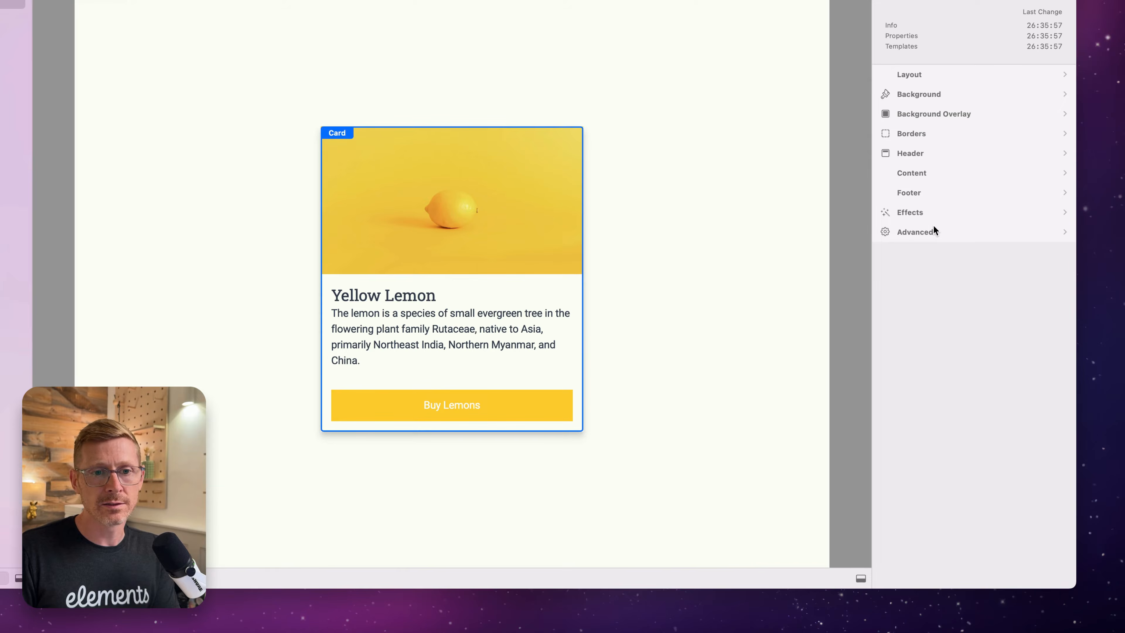
left_click(924, 210)
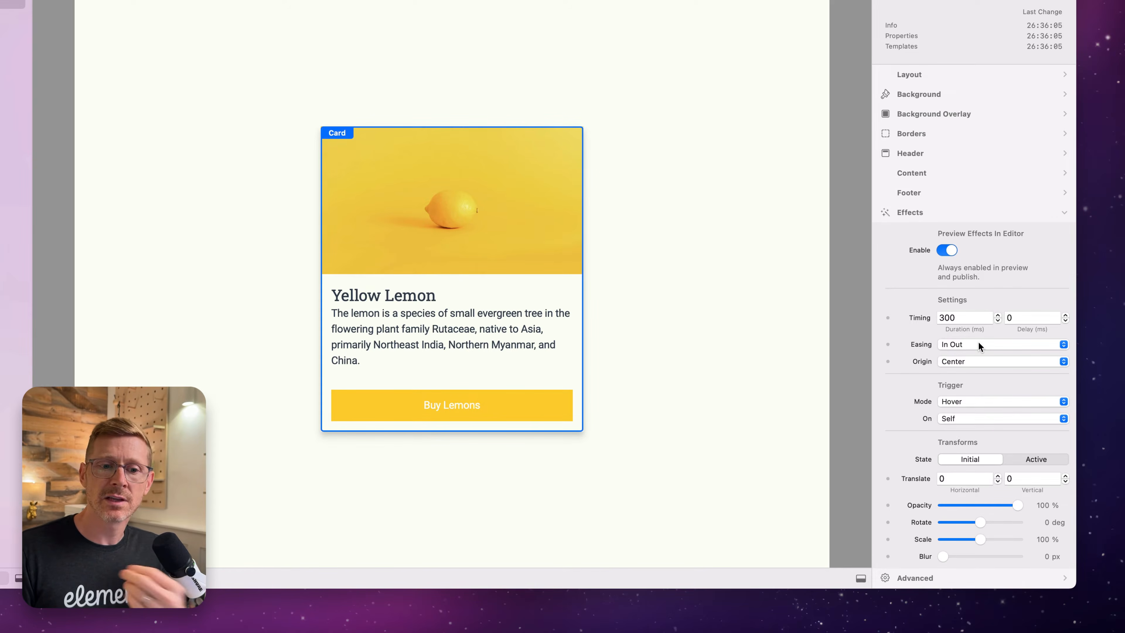
left_click(967, 361)
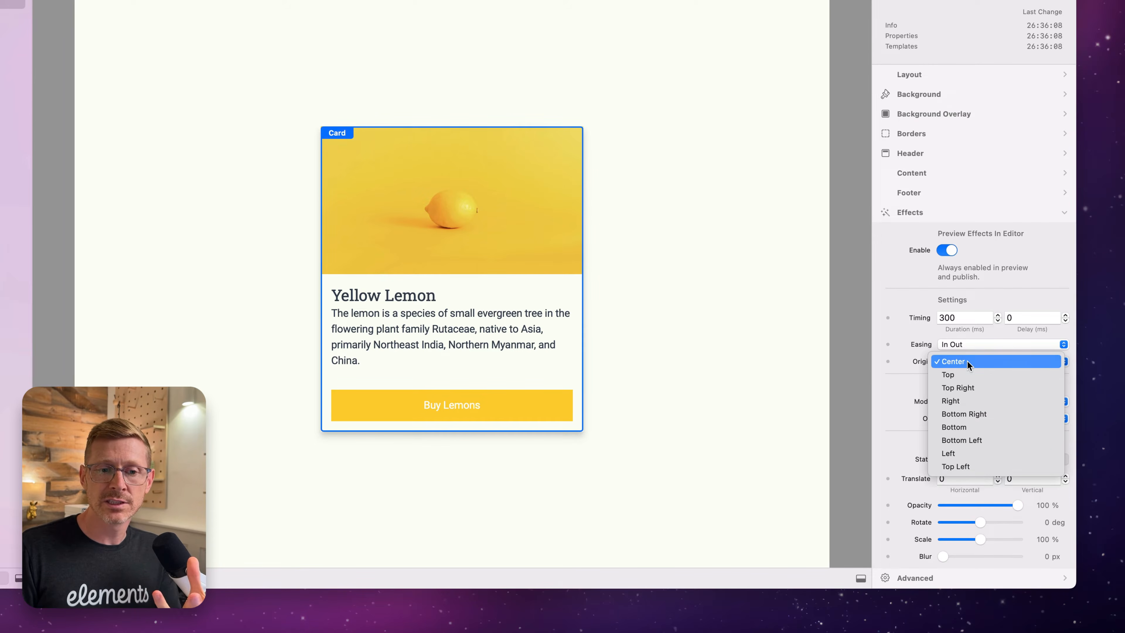
left_click(903, 361)
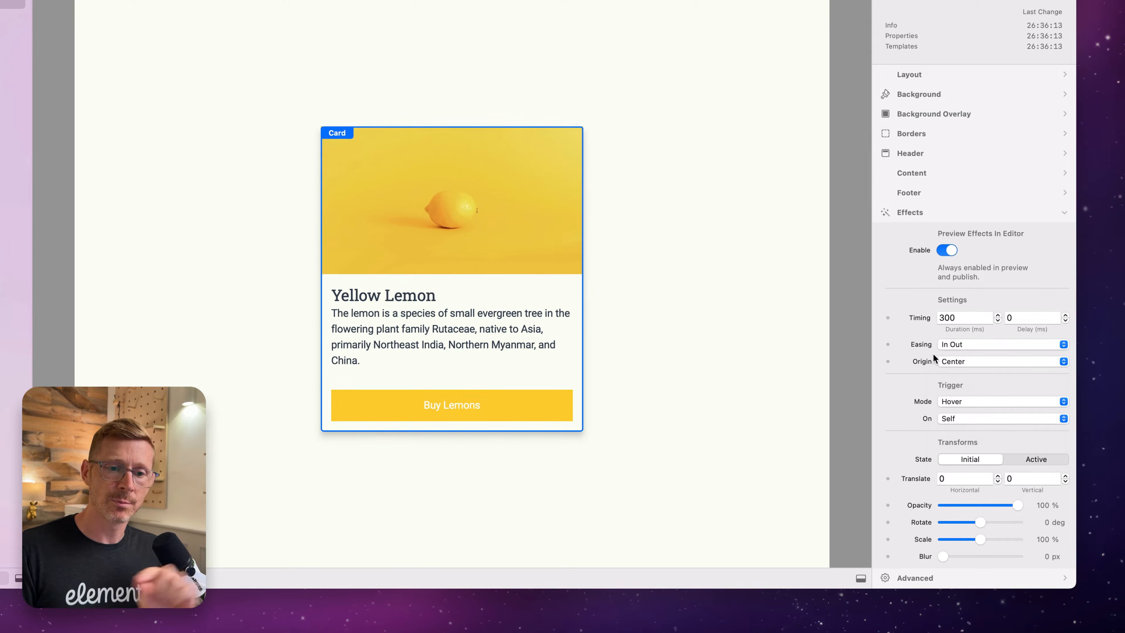
Set the card's effect to trigger on Hover with an Active-state scale of 110%, and preview the page in the browser.
left_click(947, 404)
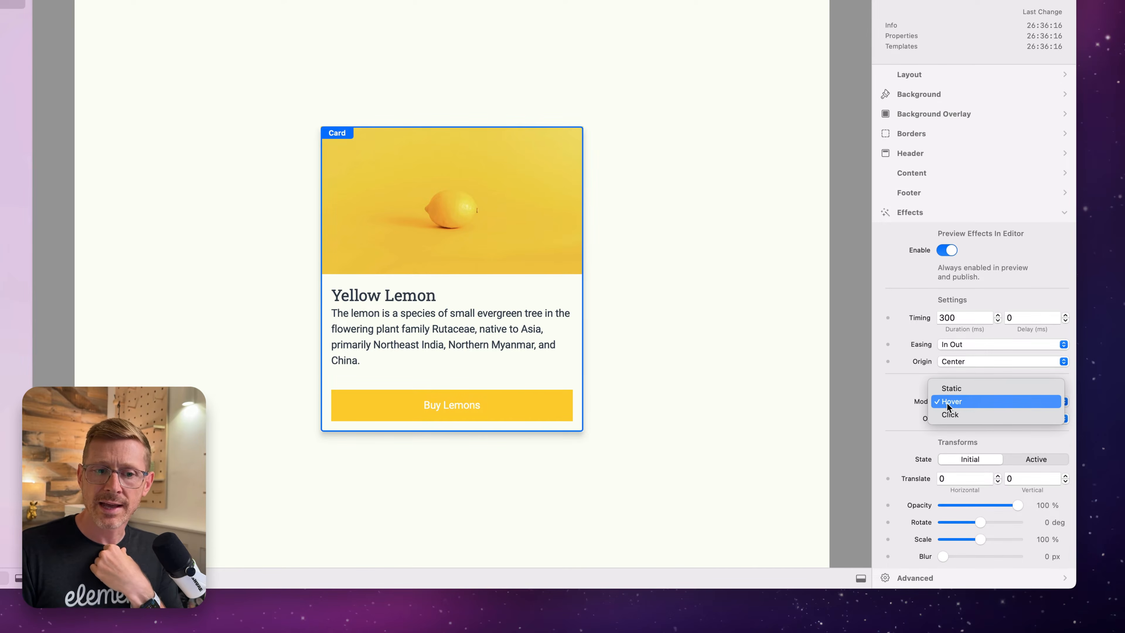
left_click(1018, 402)
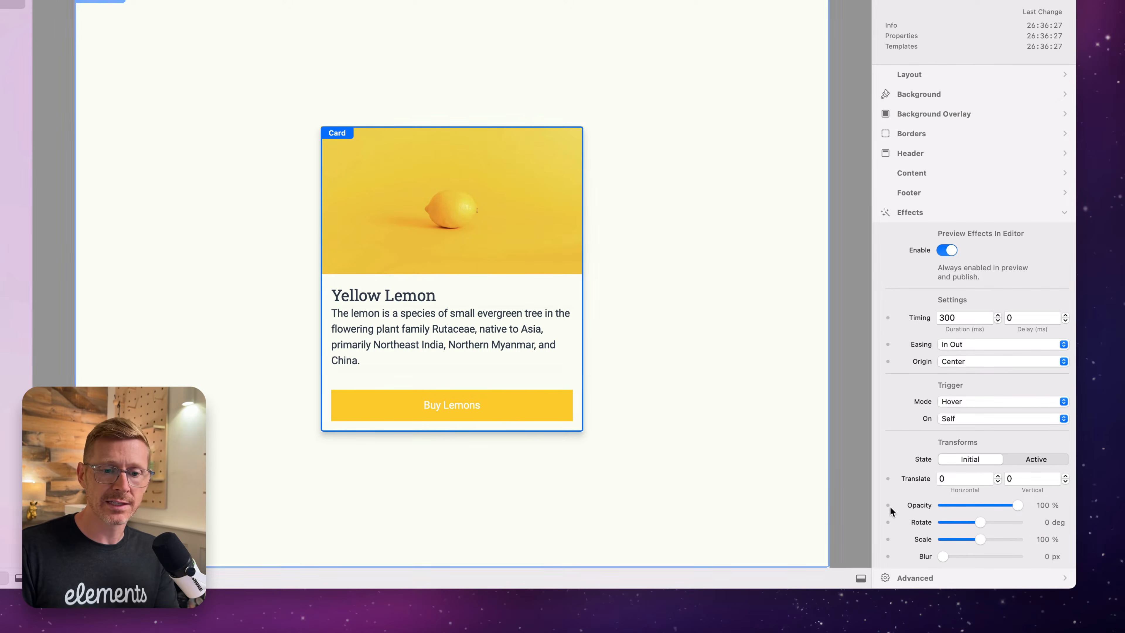
left_click(1022, 456)
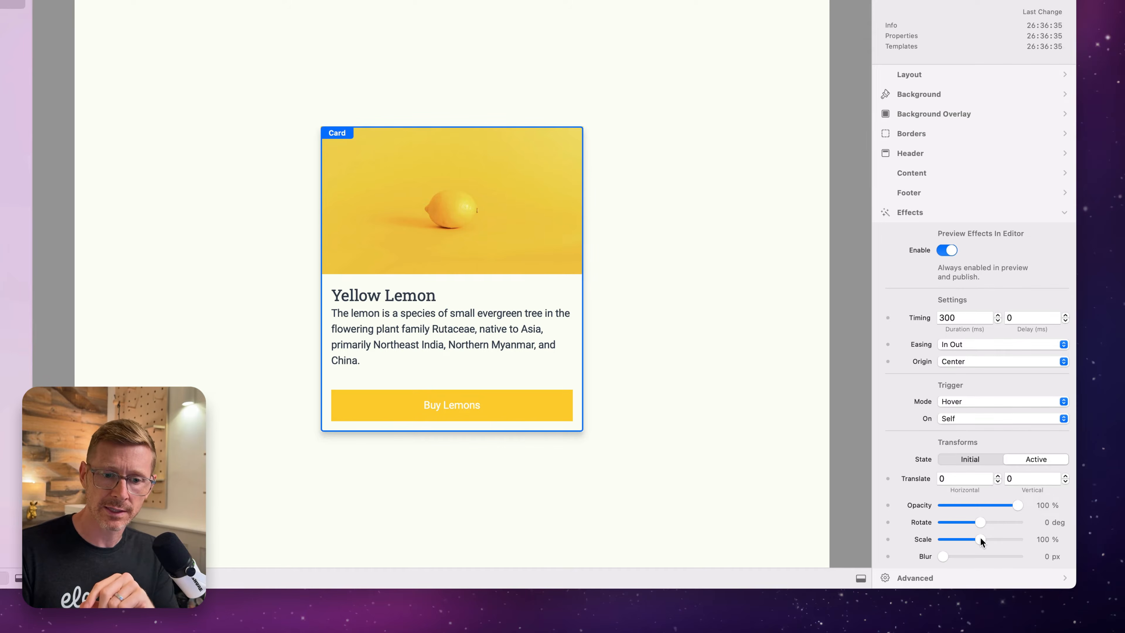
left_click_drag(981, 537, 984, 538)
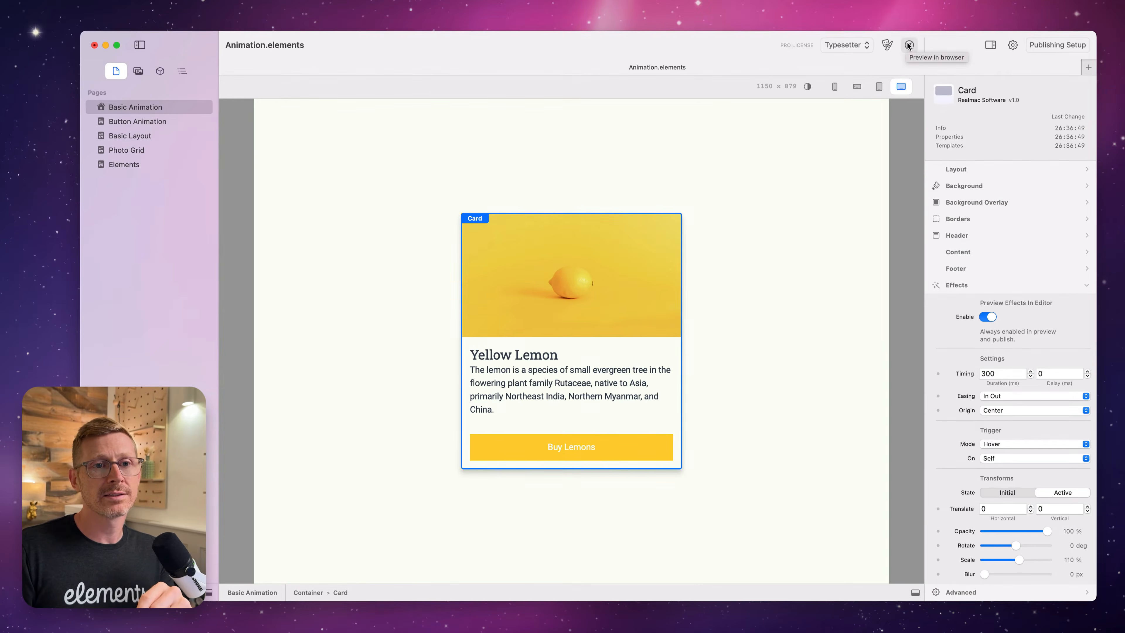
left_click(887, 1)
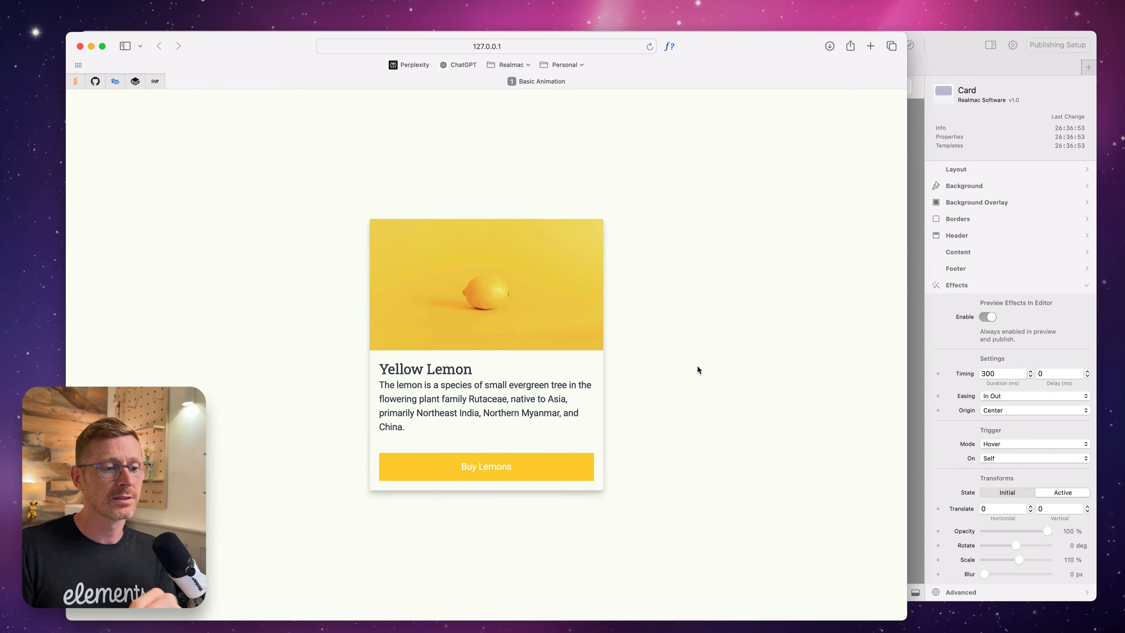
left_click(80, 46)
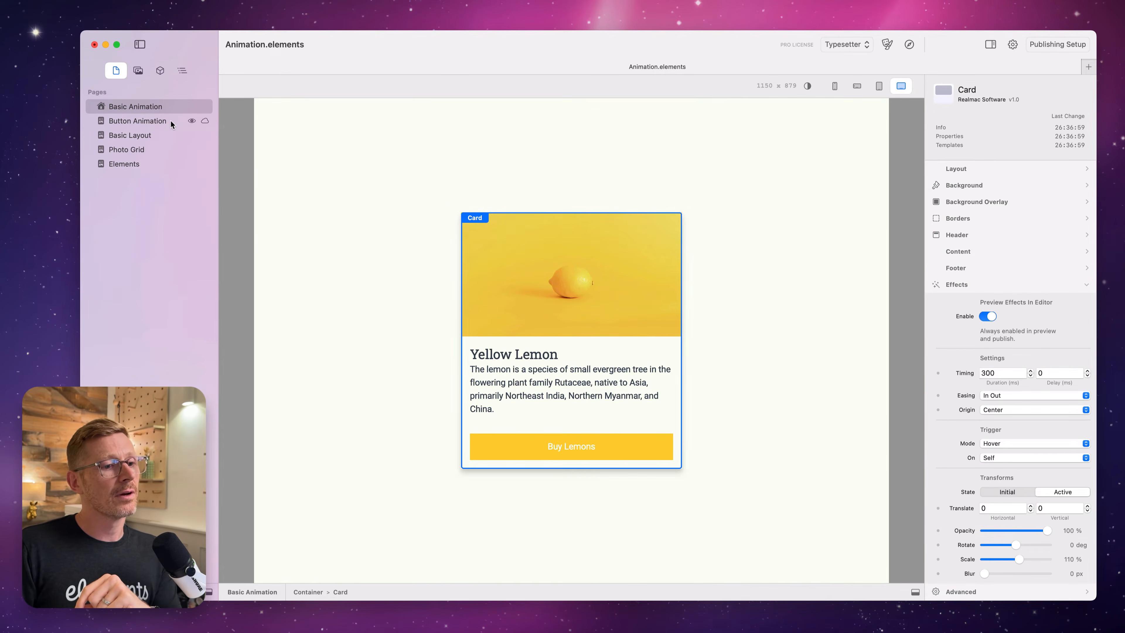
On the Button Animation page, set the Buy Lemons button's Active-state scale to 110%.
left_click(160, 121)
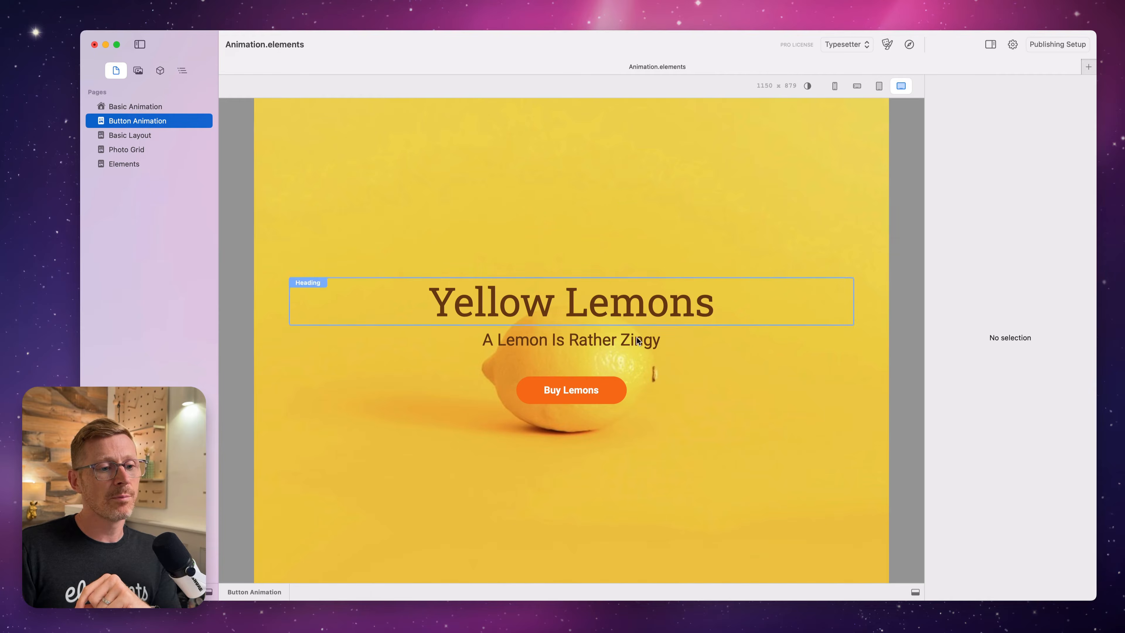
left_click(623, 387)
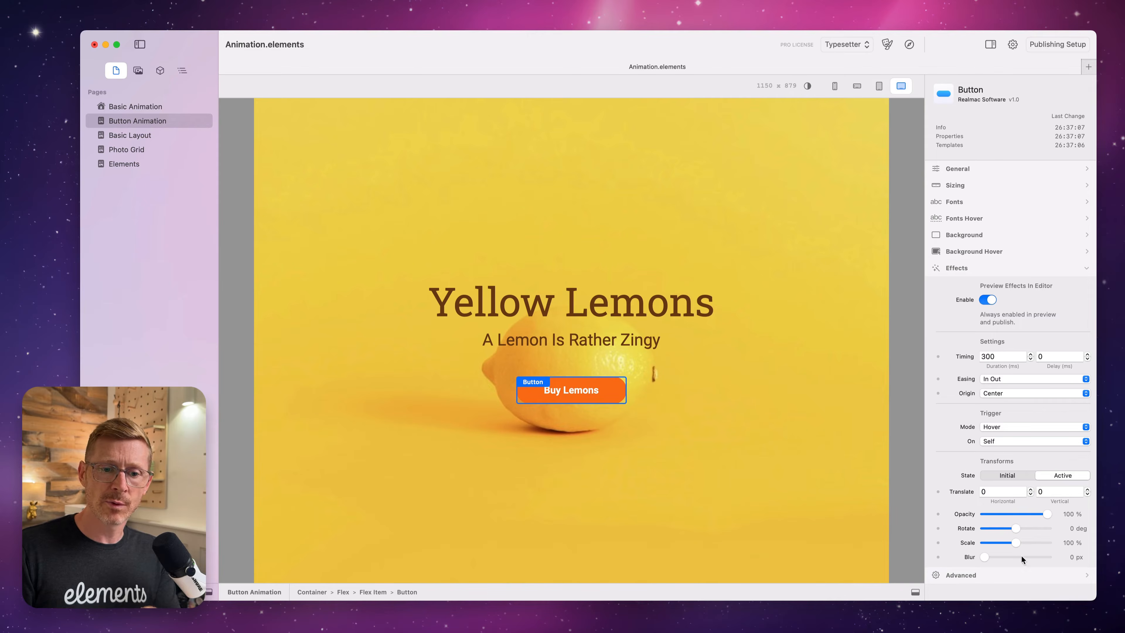
left_click_drag(1016, 542, 1019, 544)
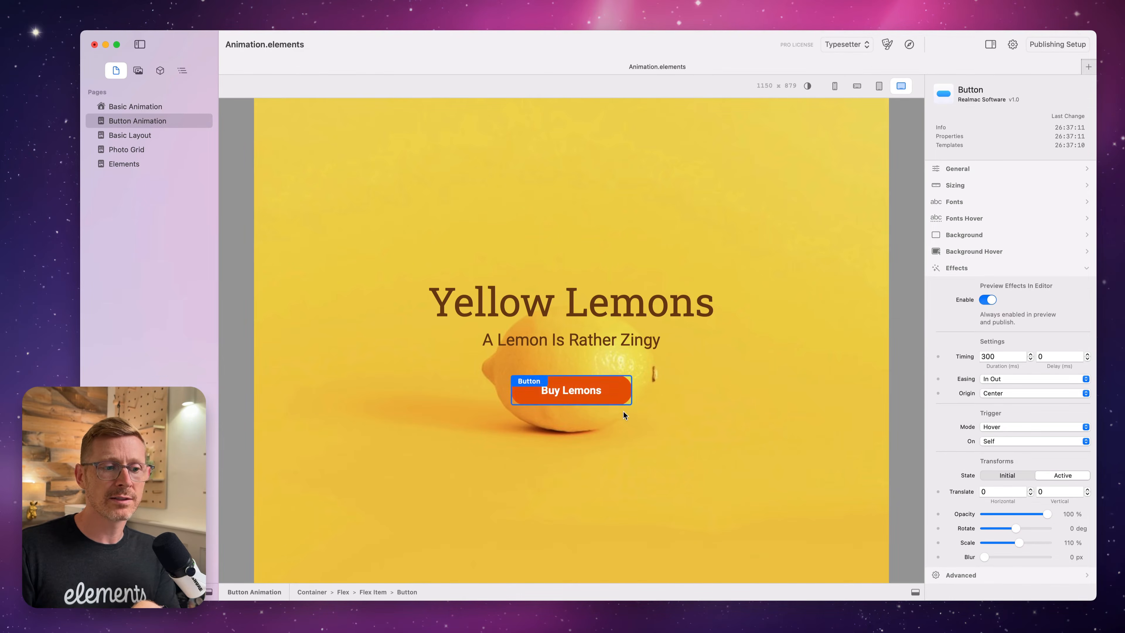
Give the Yellow Lemons heading a Hover-triggered effect with an Initial-state blur of 8 px, and preview it in the browser.
left_click(630, 303)
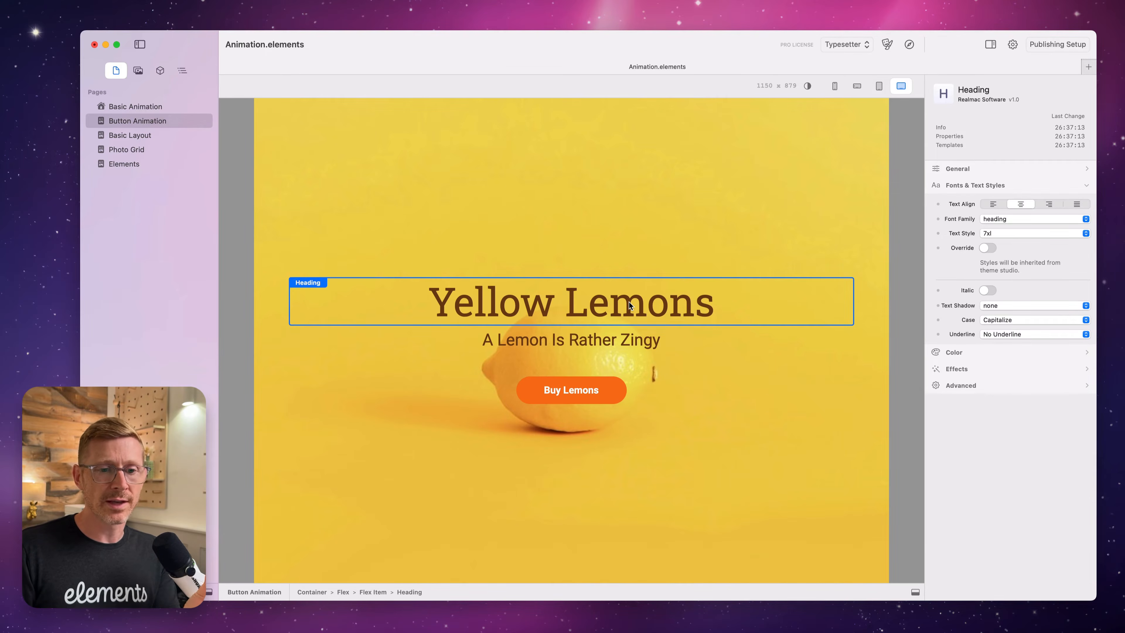
left_click(967, 369)
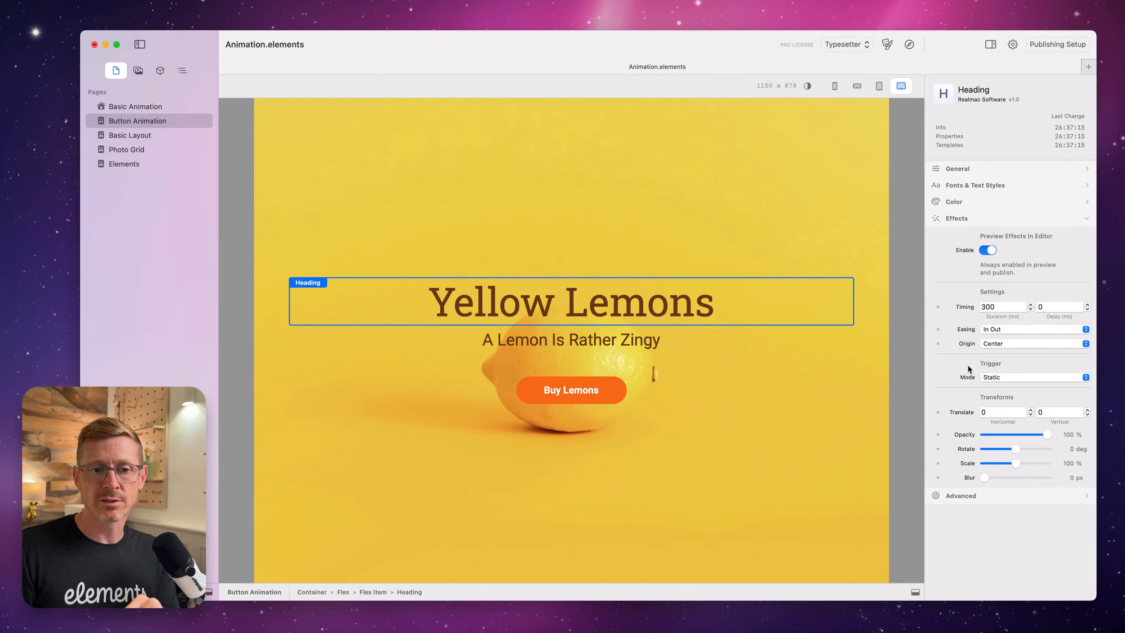
left_click(1006, 376)
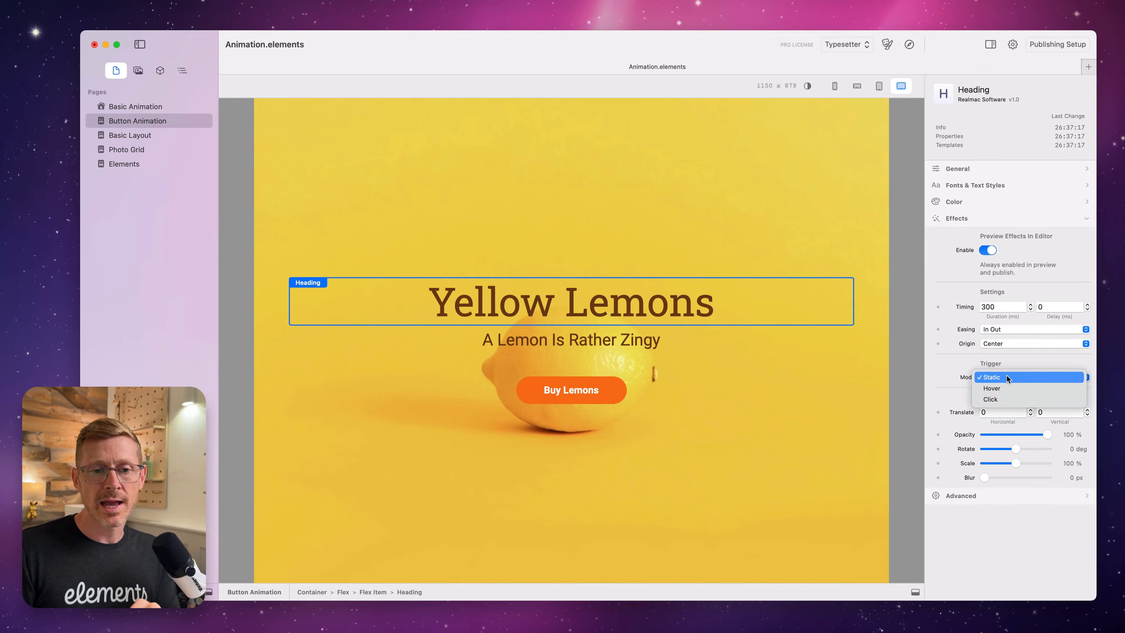
left_click(1034, 390)
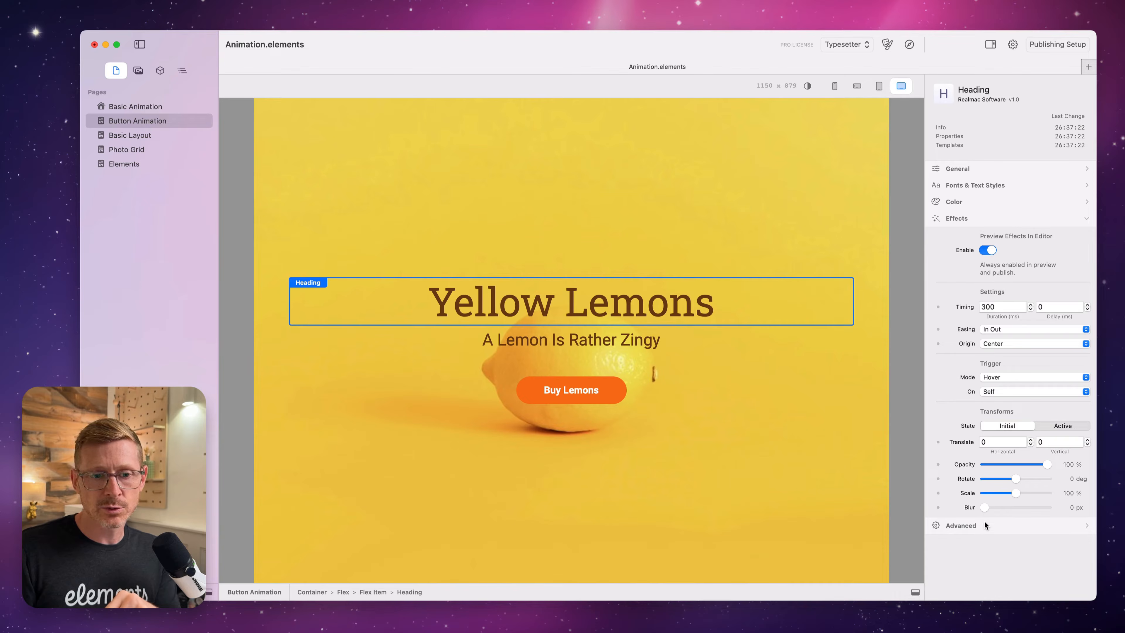
left_click_drag(984, 506, 986, 506)
left_click_drag(987, 508, 990, 509)
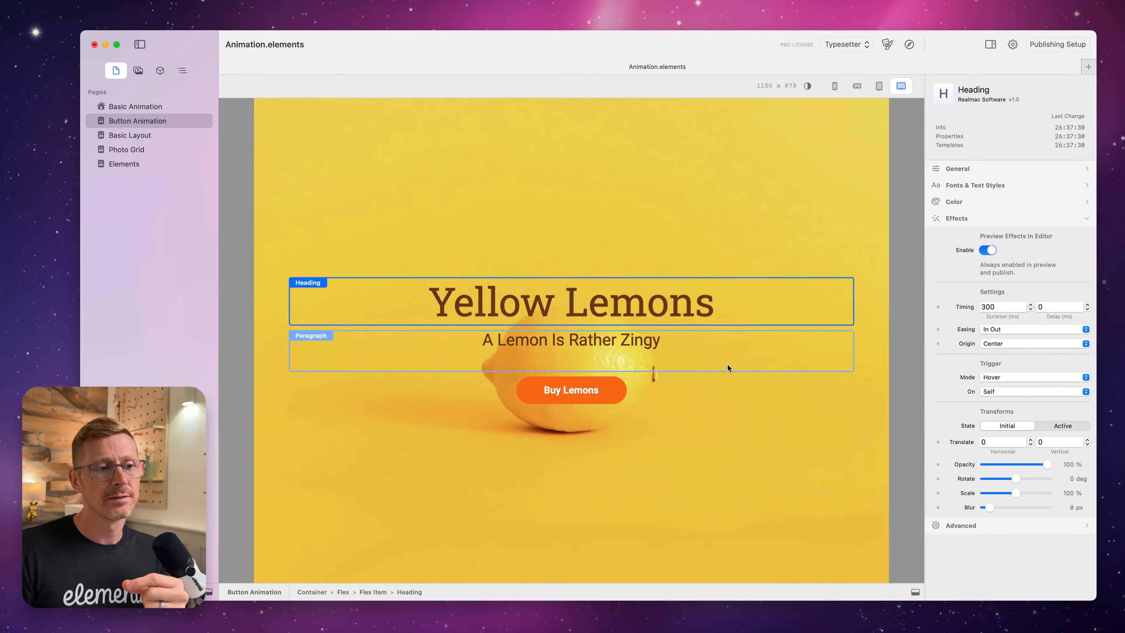
left_click(909, 44)
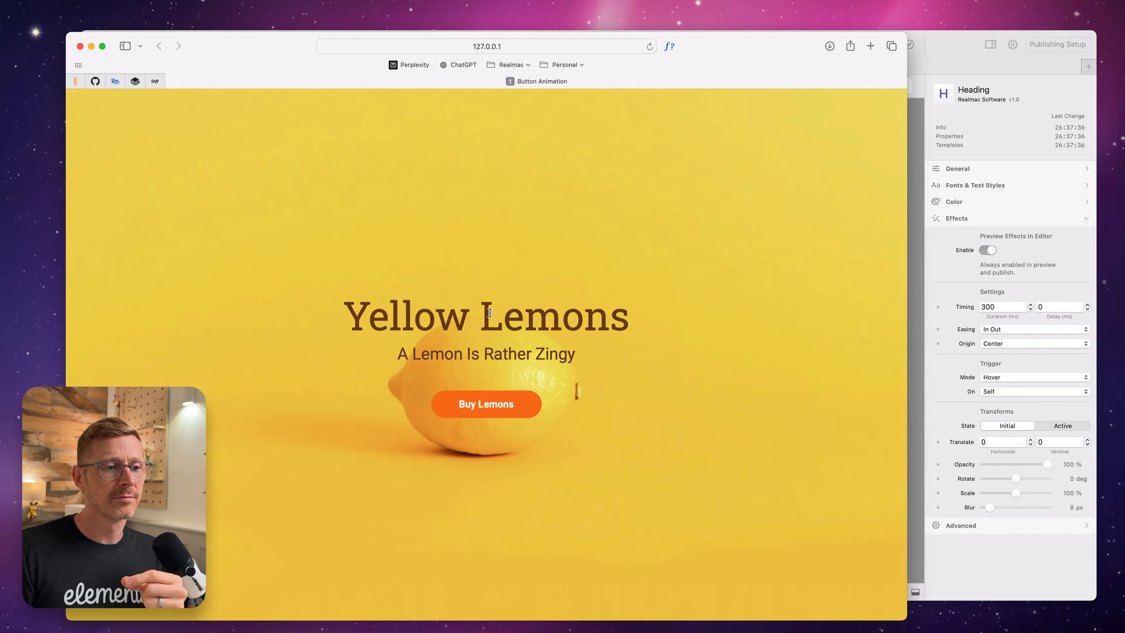
left_click(80, 46)
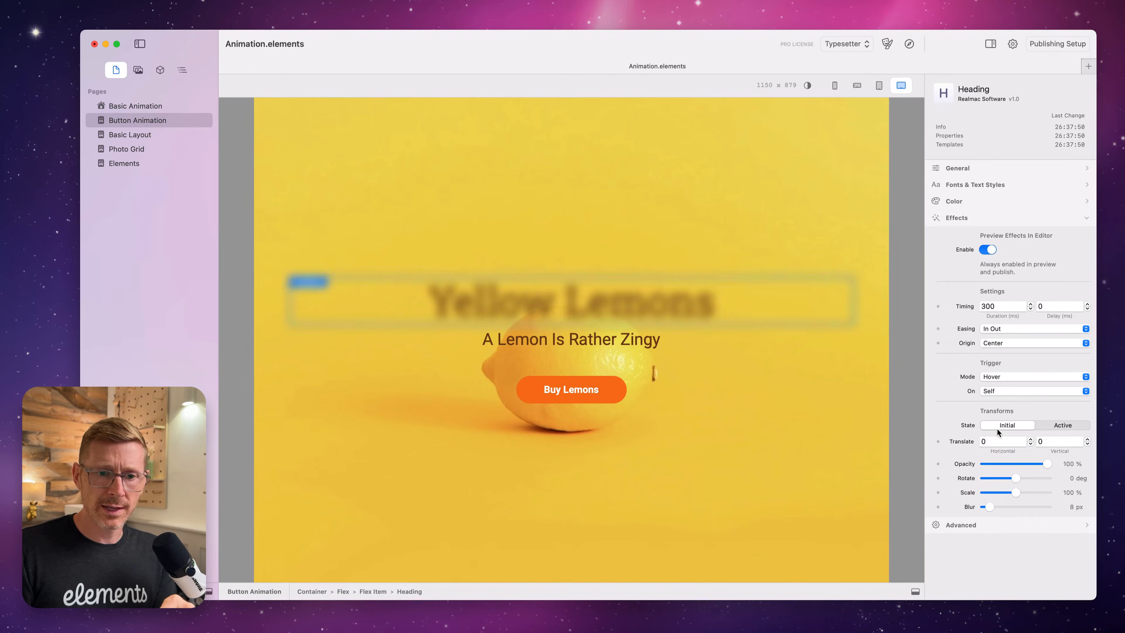
Try horizontal translate values of 100 and -100 on the heading's Initial state and reset the value to 0.
left_click(1000, 441)
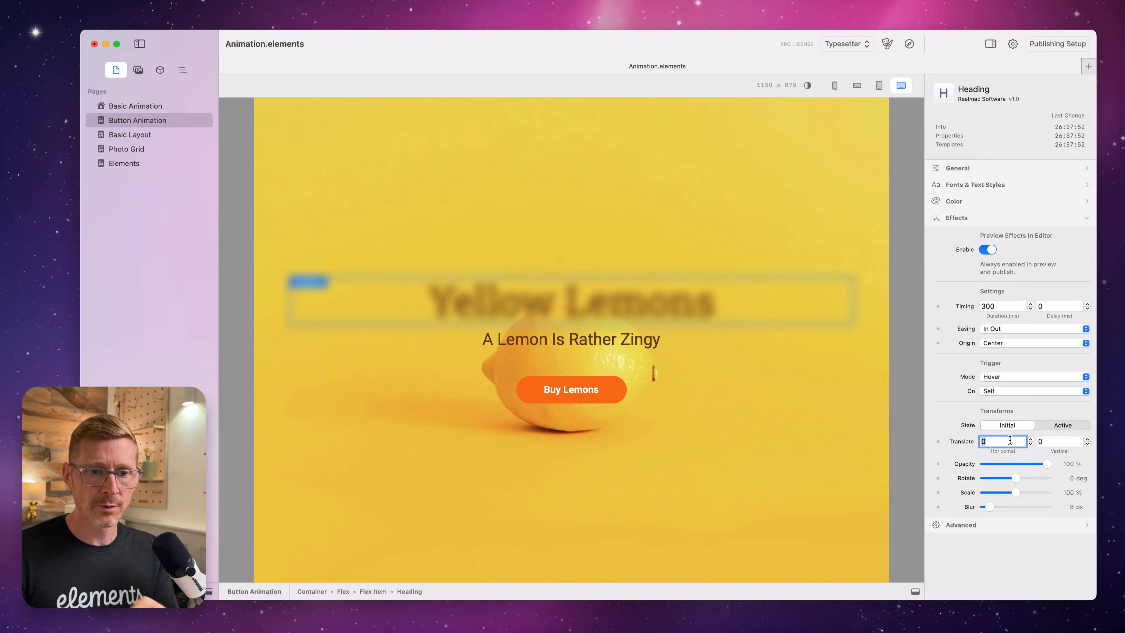
key("BackSpace")
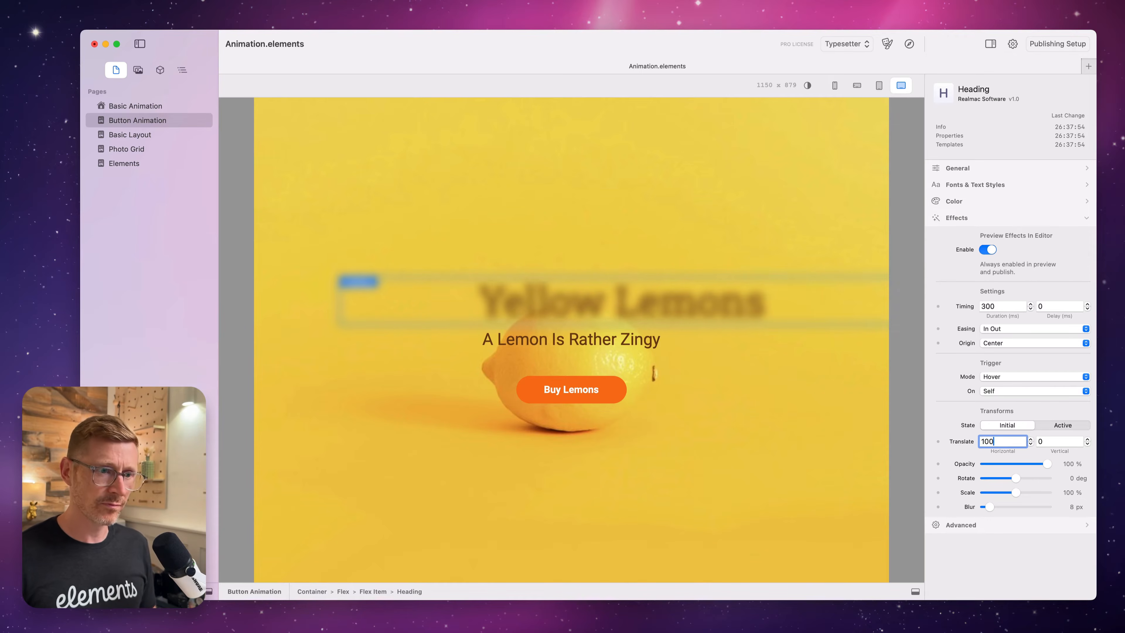
type("-100")
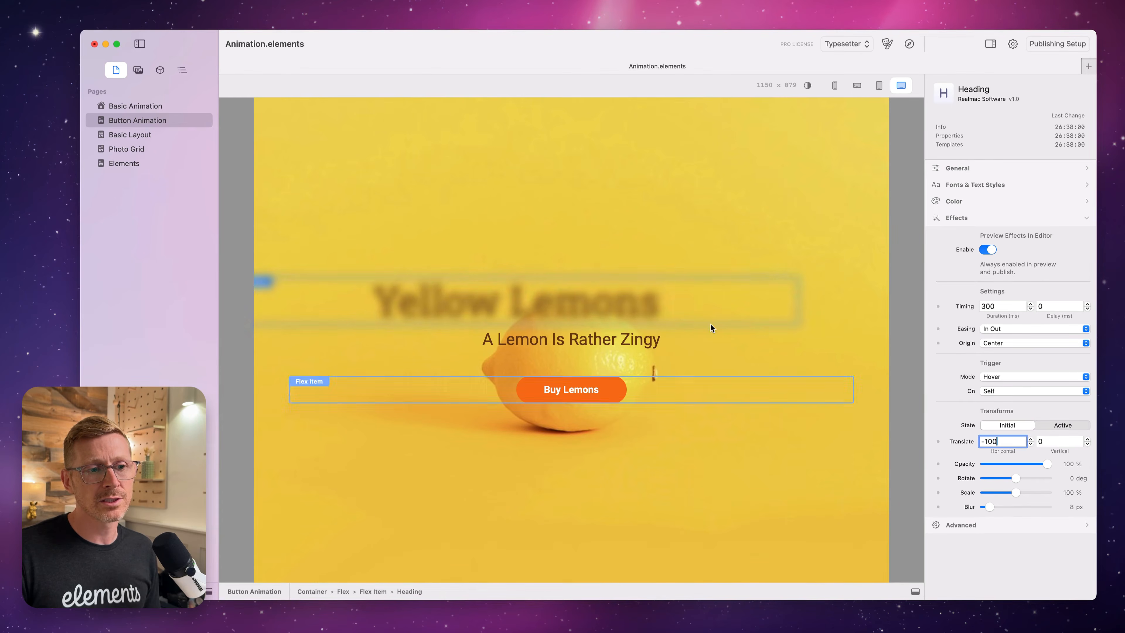
key("BackSpace")
key("BackSpace")
key("BackSpace")
key("BackSpace")
type("0")
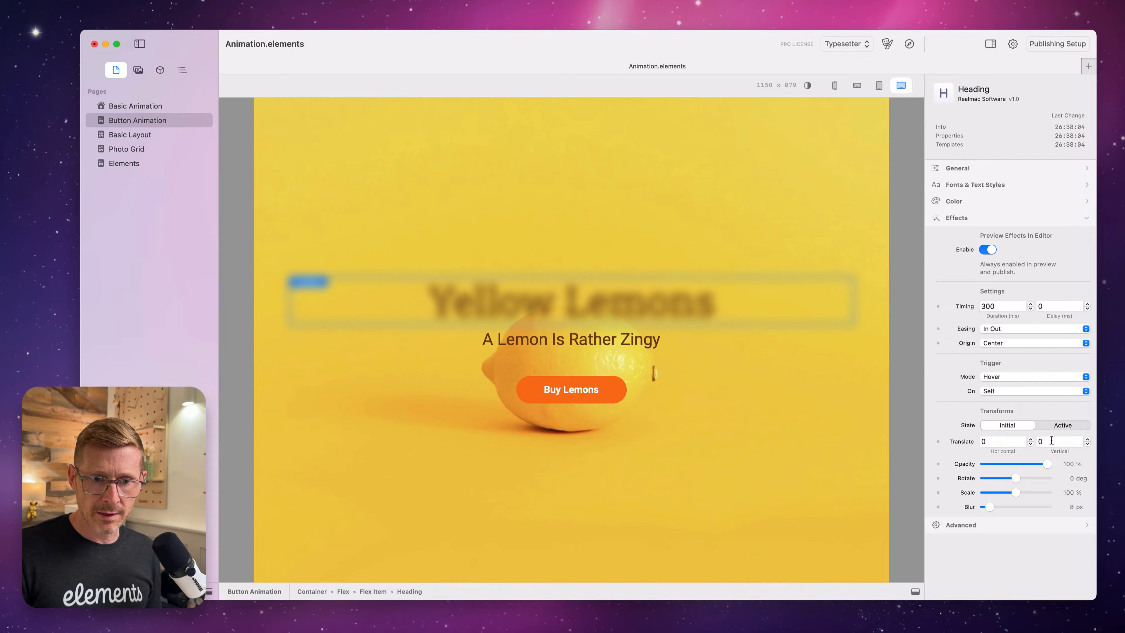
Try a vertical translate of -50 on the heading's Initial state and reset the value to 0.
key("Tab")
key("BackSpace")
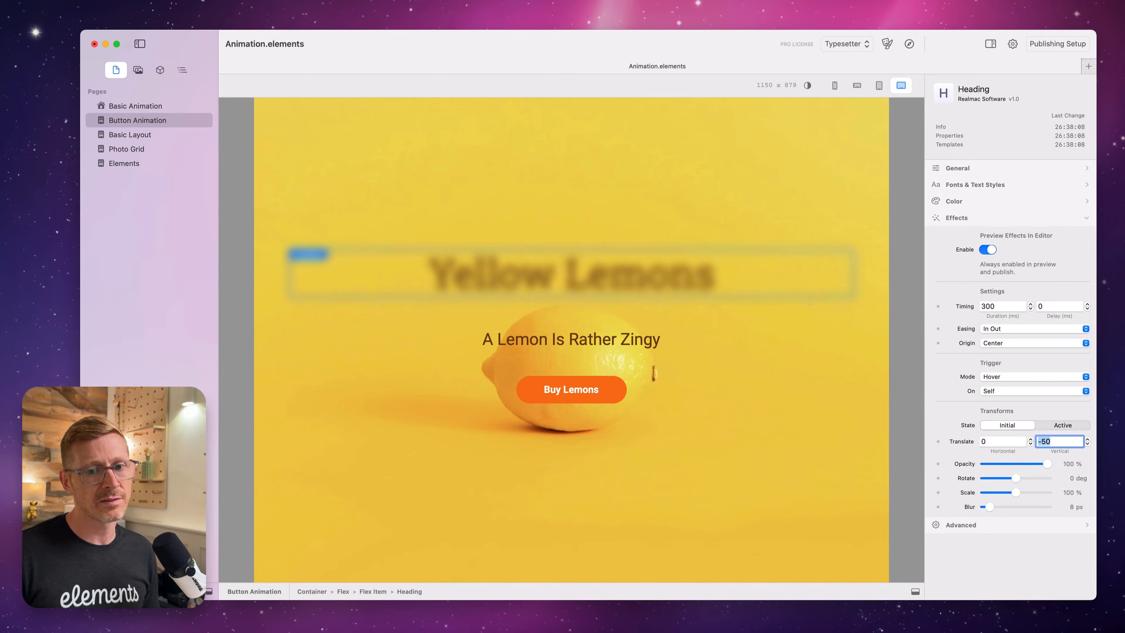
key("BackSpace")
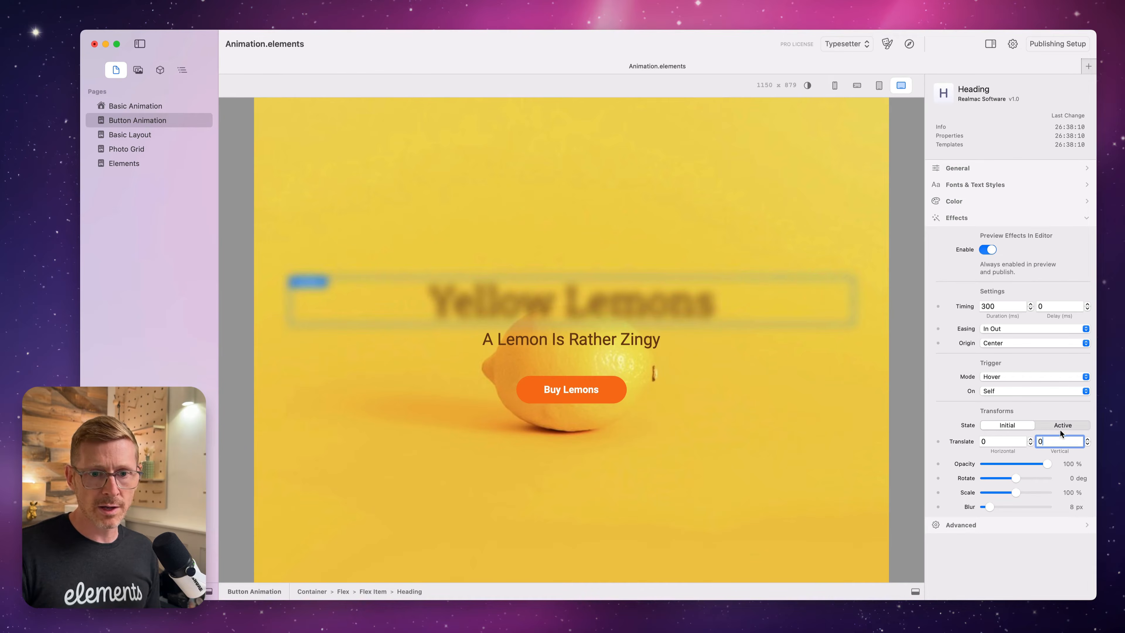
Try a vertical translate of -50 on the heading's Active state, reset it to 0 and return to the Initial state.
left_click(1061, 427)
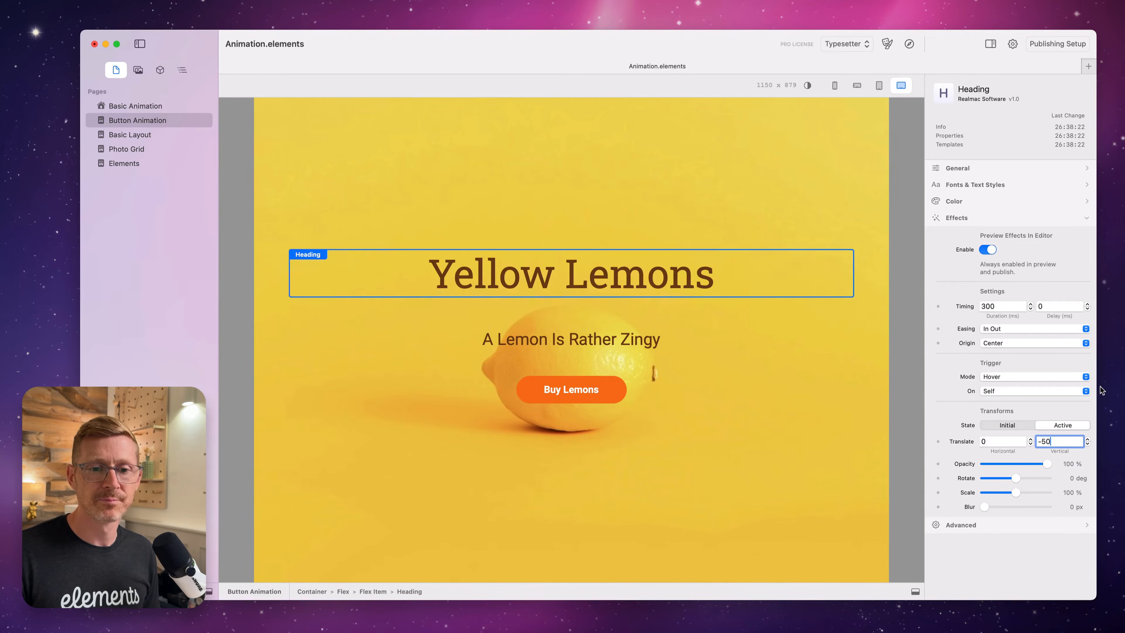
key("super+a")
type("0")
key("Return")
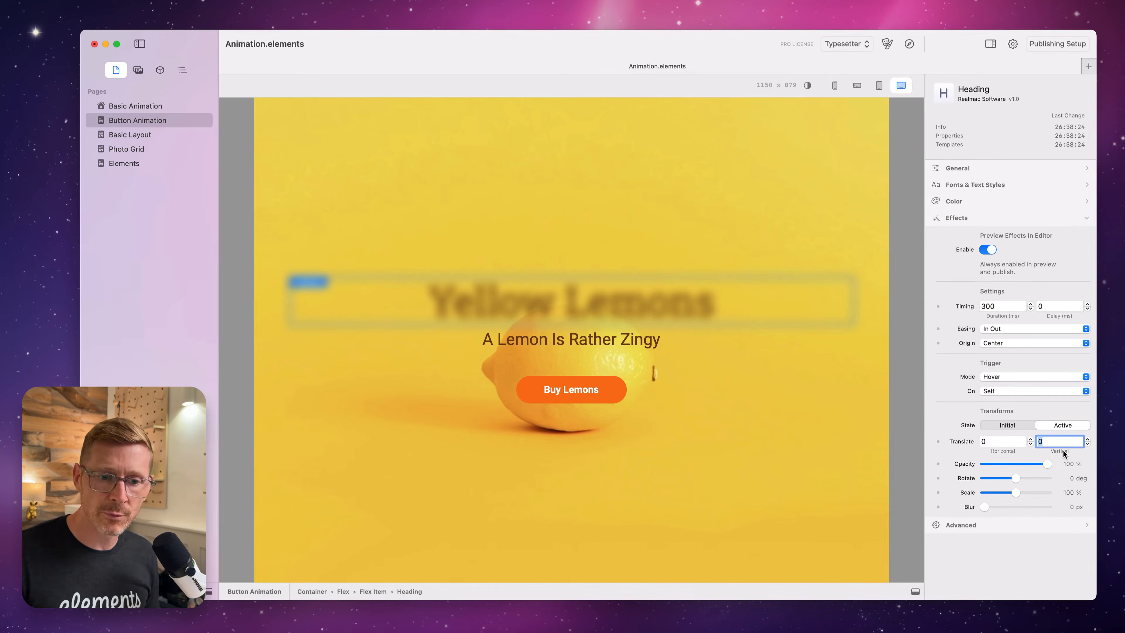
left_click(1011, 428)
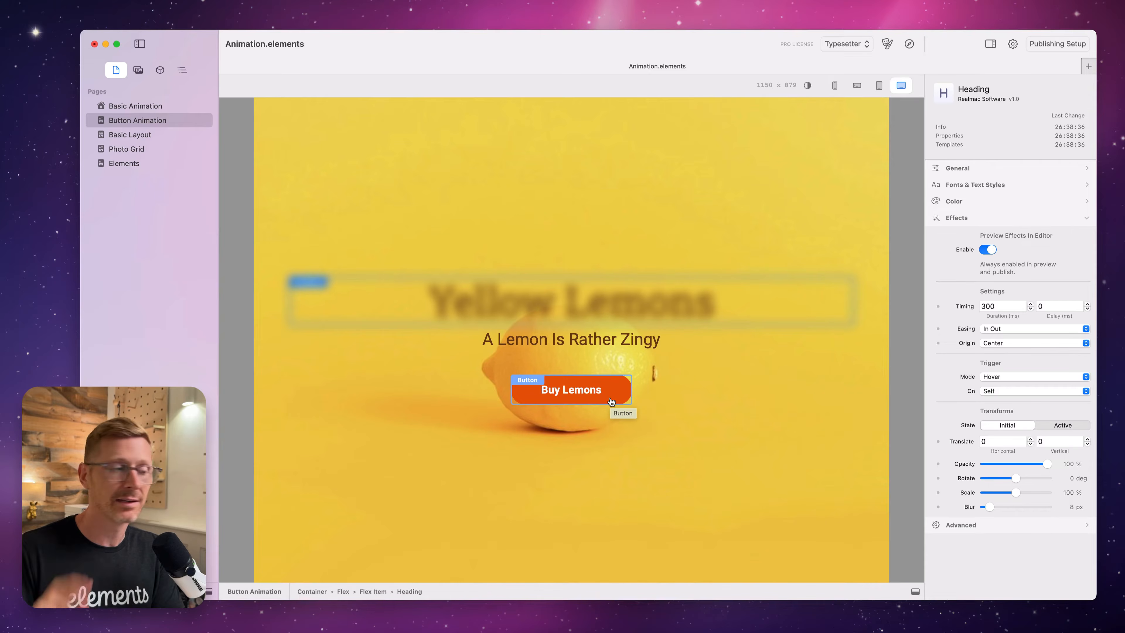
On the Basic Layout page, set the Wonky Fruit container's effect mode to Static and rotate it -6 degrees.
left_click(157, 133)
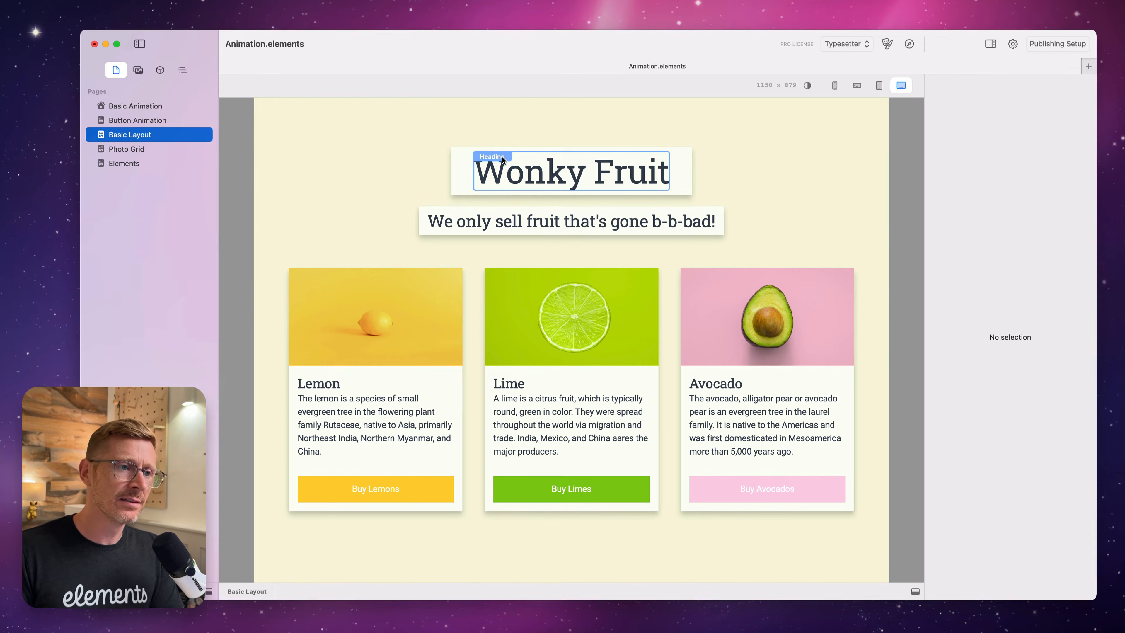
left_click(458, 153)
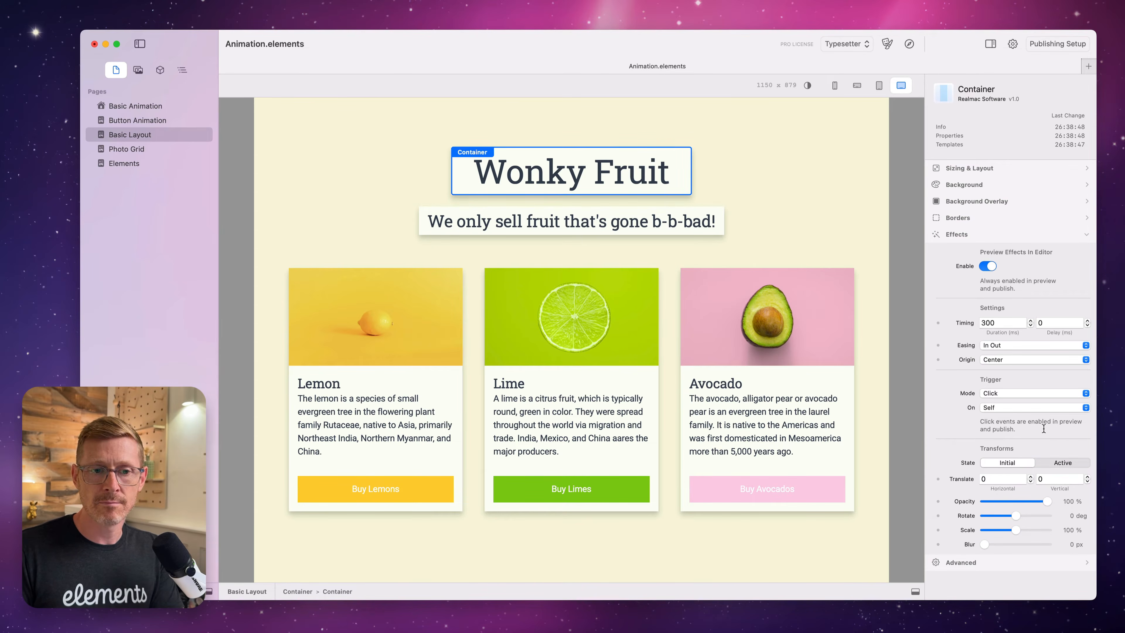
left_click(1019, 394)
left_click(1018, 372)
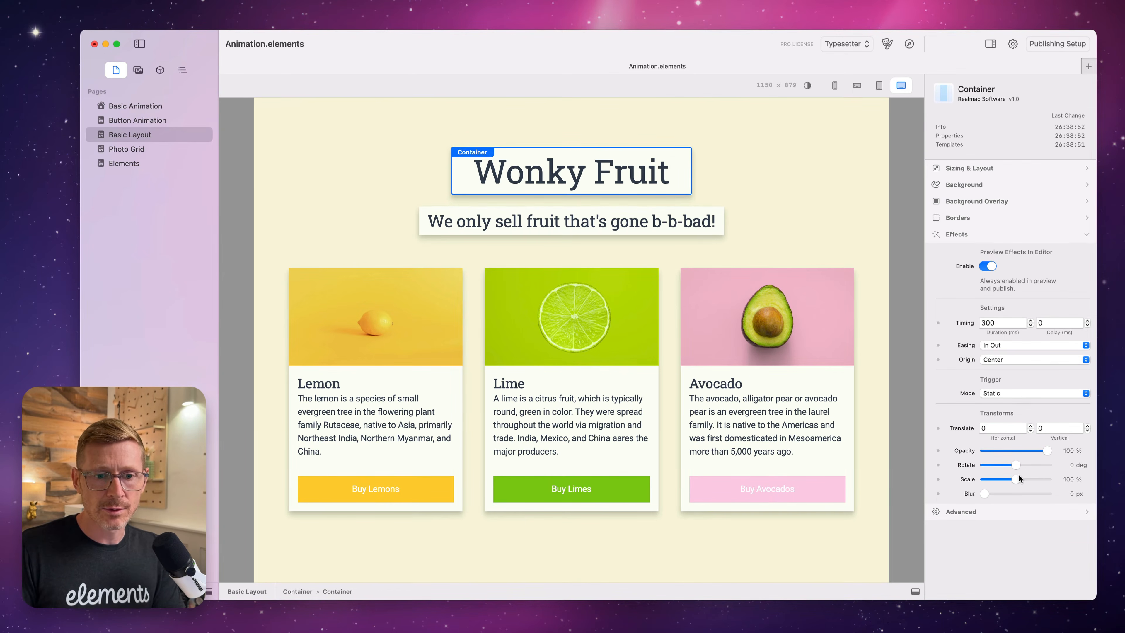
left_click_drag(1017, 466, 1019, 466)
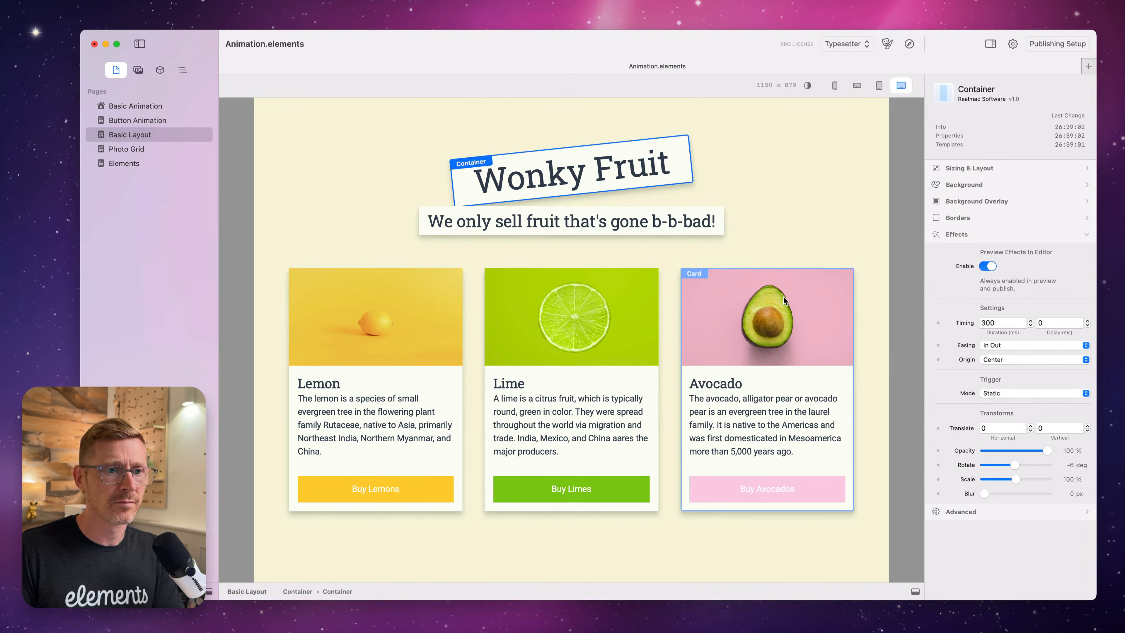
Make the tagline container's effect Static with a 1 degree rotation, and preview the page in the browser.
left_click(554, 224)
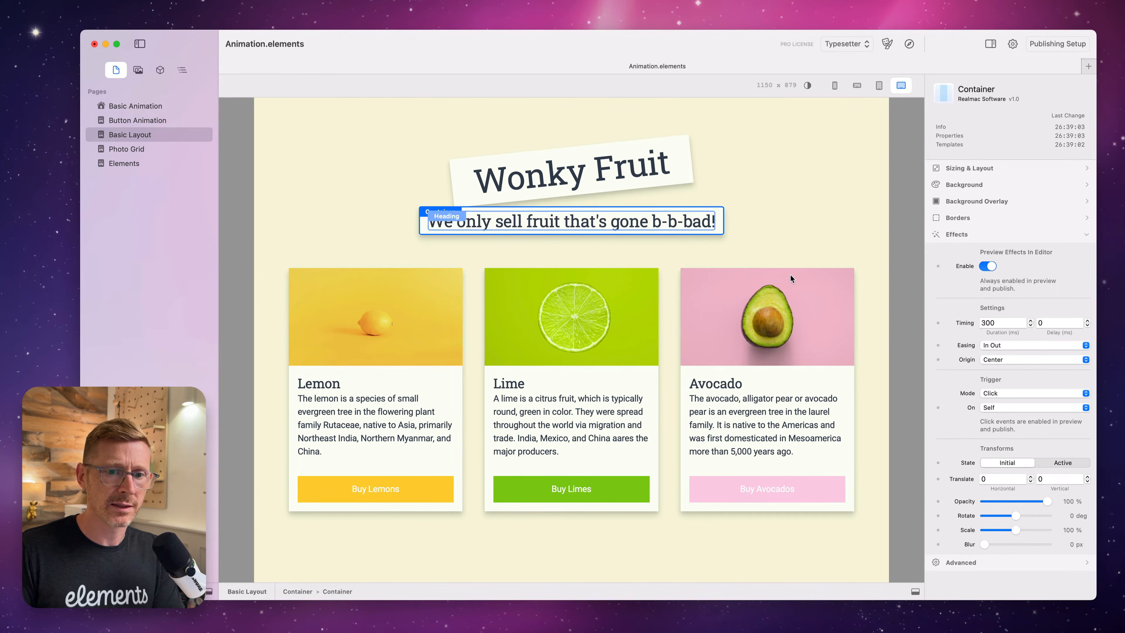
left_click(1012, 394)
left_click(1014, 372)
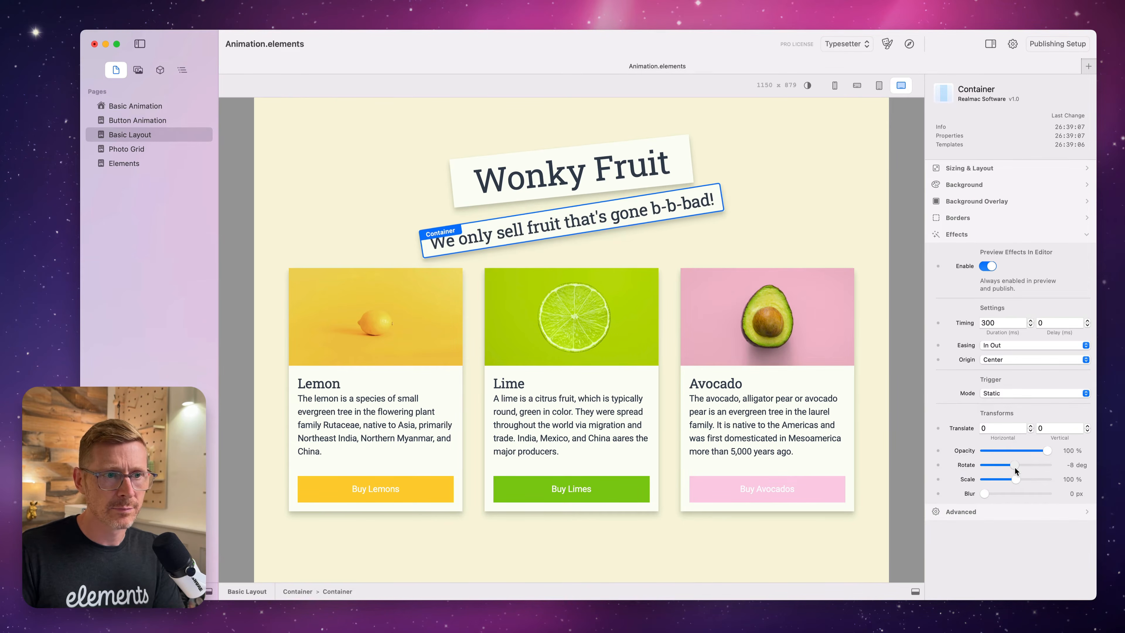
left_click_drag(1015, 468, 1018, 471)
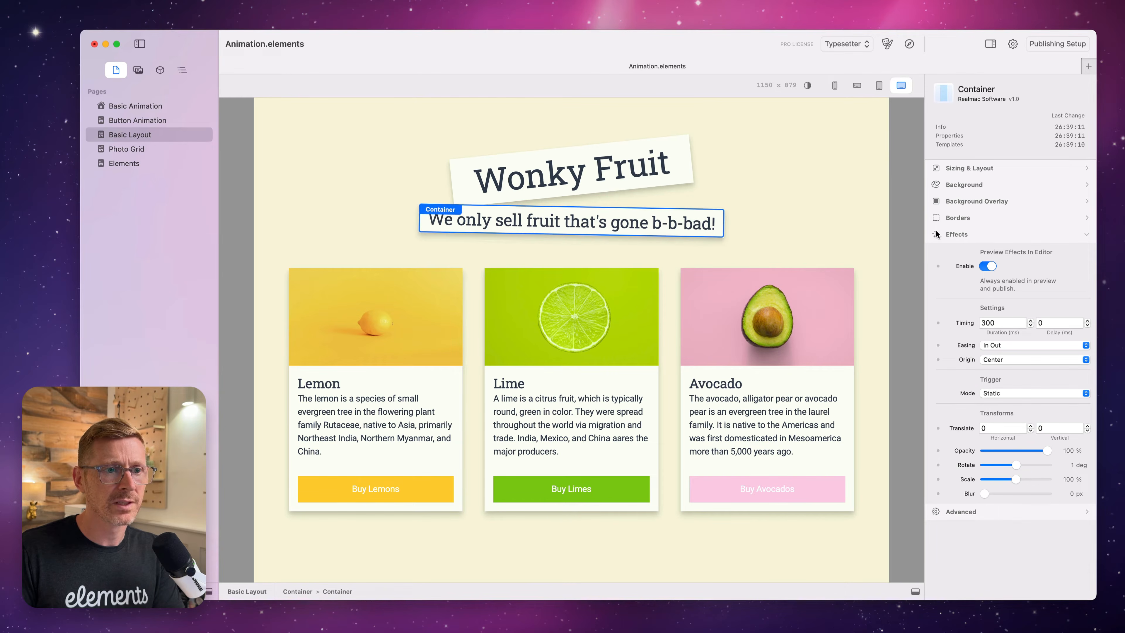
left_click(911, 44)
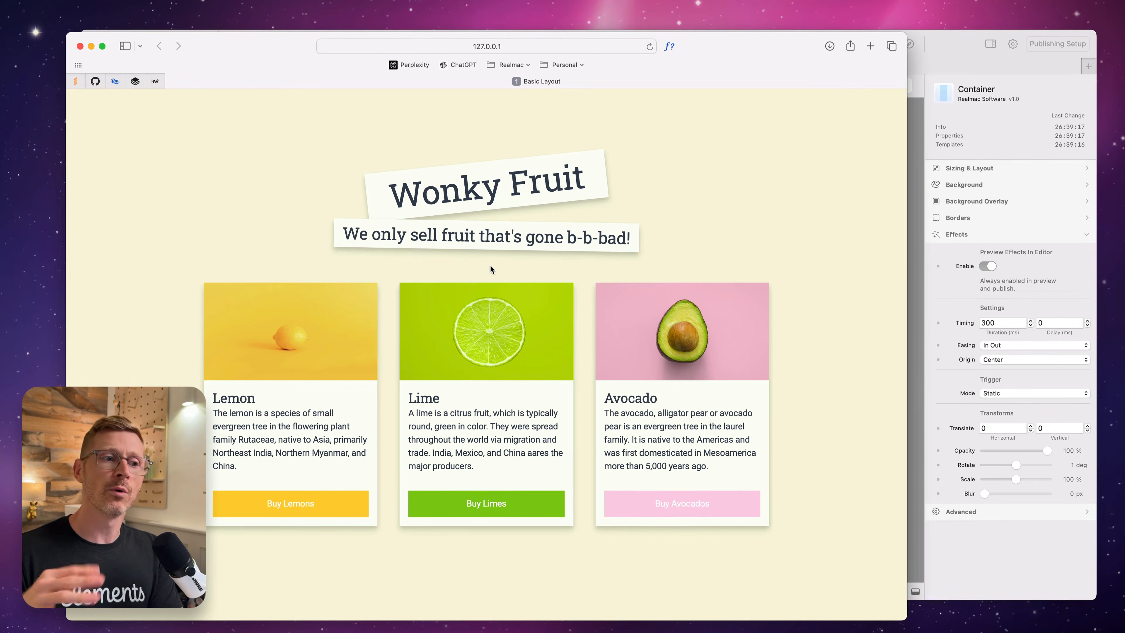
left_click(81, 47)
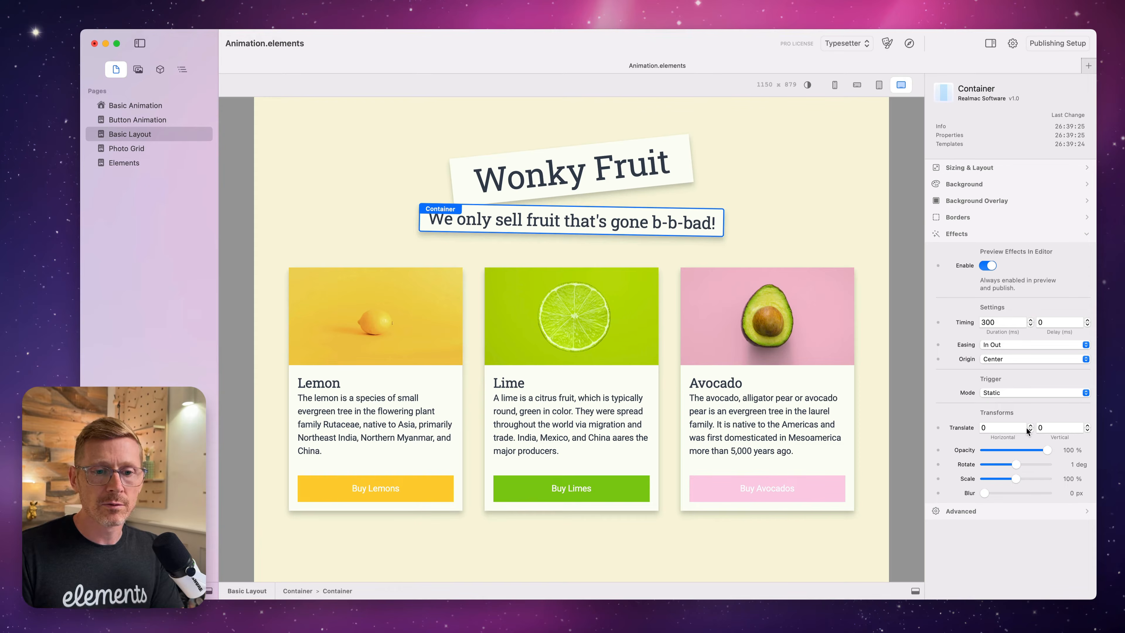
Try a vertical translate of -40 on the tagline container and reset the value to 0.
left_click(1008, 426)
key("Tab")
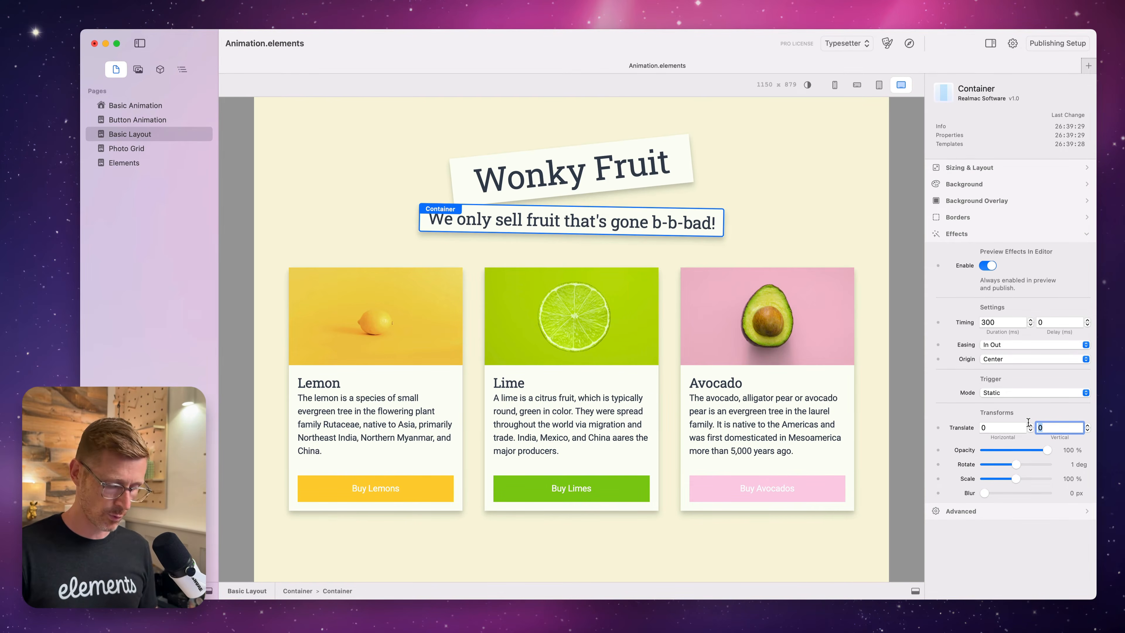
key("BackSpace")
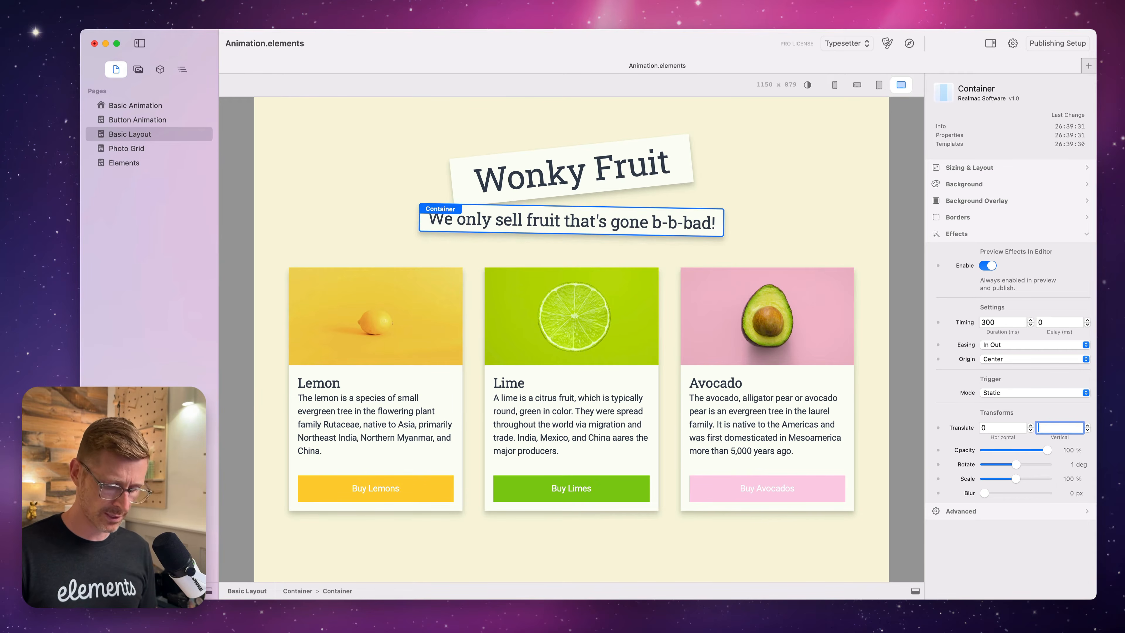
type("-")
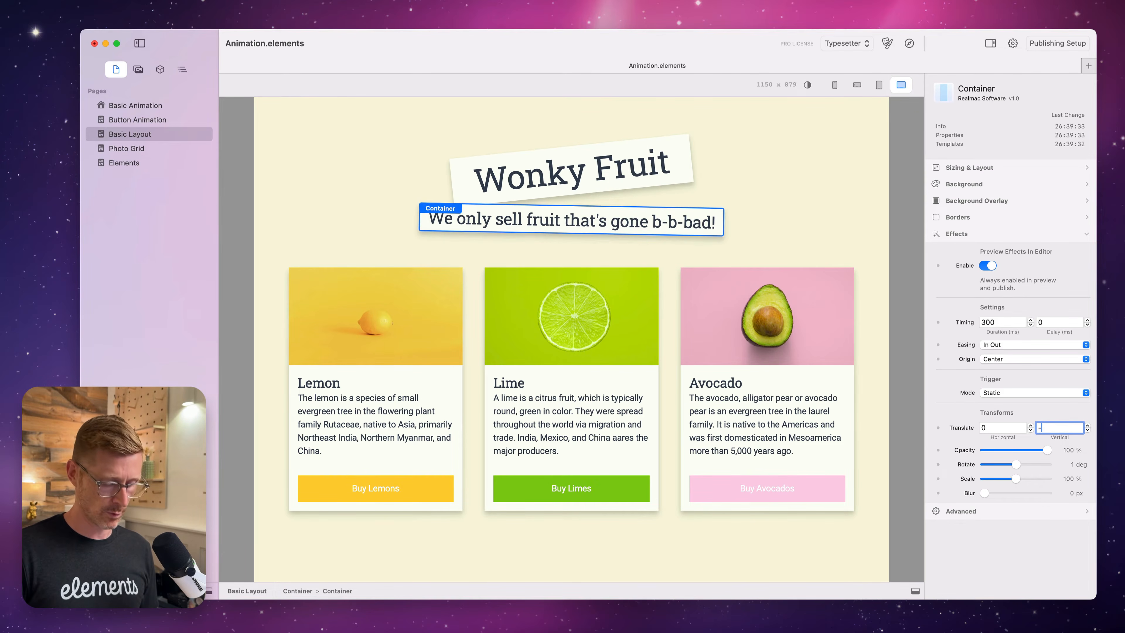
type("40")
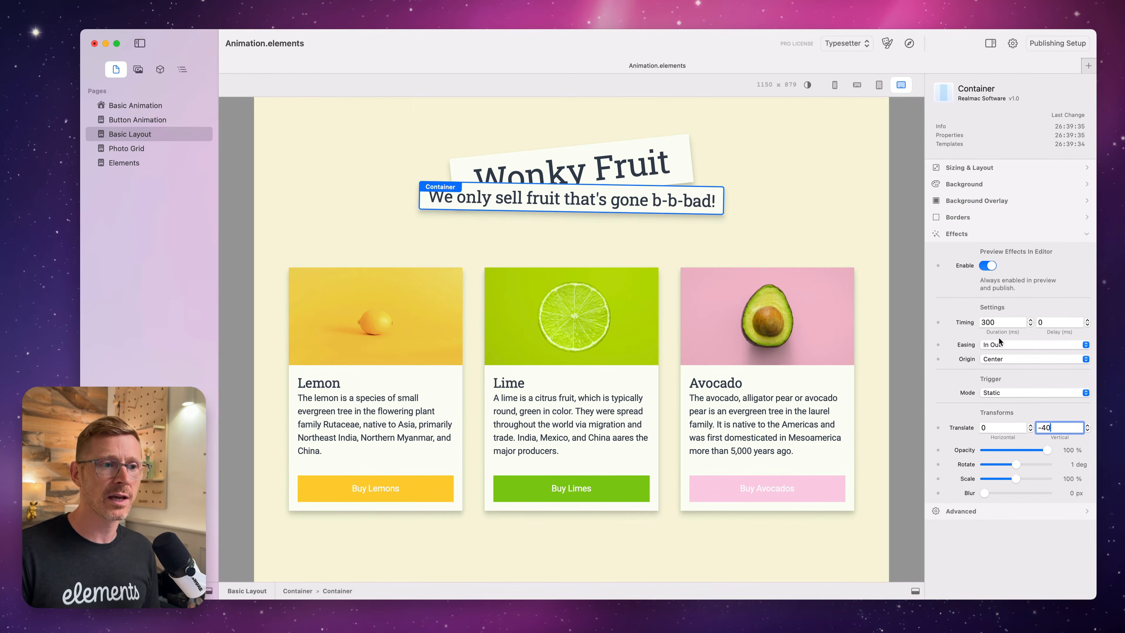
key("super+a")
type("0")
key("Return")
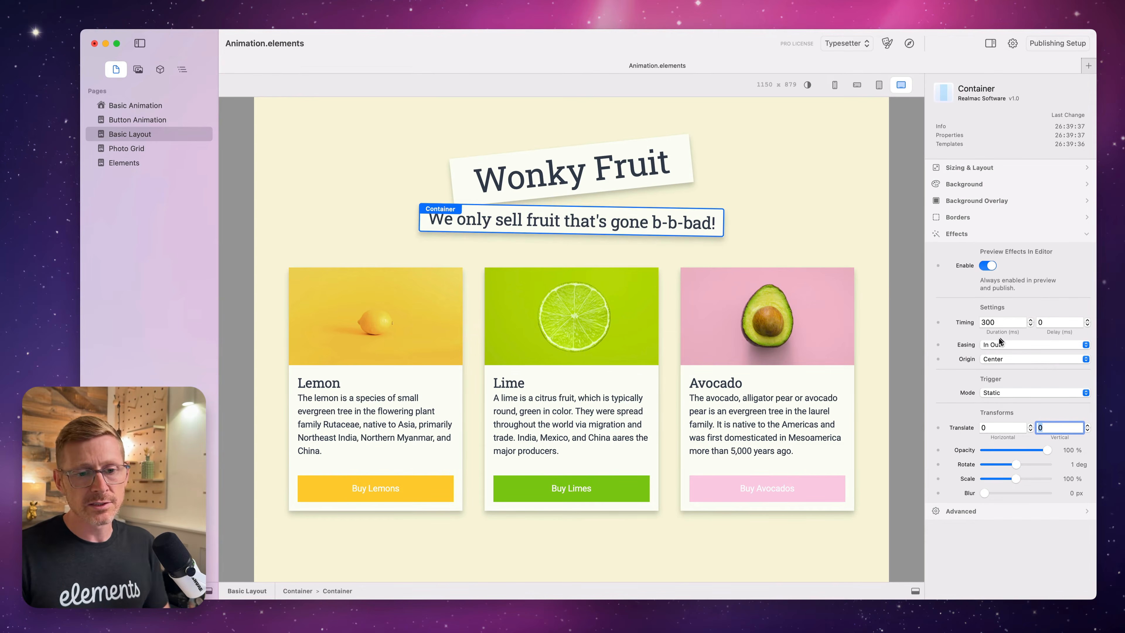
Set the trigger mode of the tagline and Wonky Fruit containers to Click, and show the tagline container's Active state.
left_click(1025, 396)
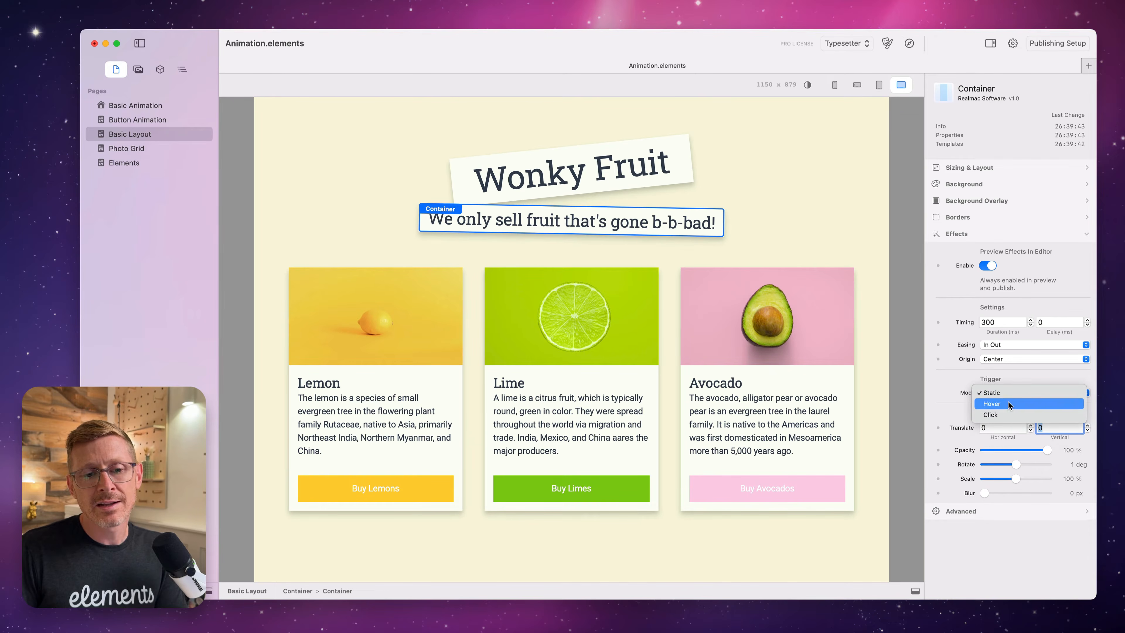
left_click(1009, 417)
left_click(560, 165)
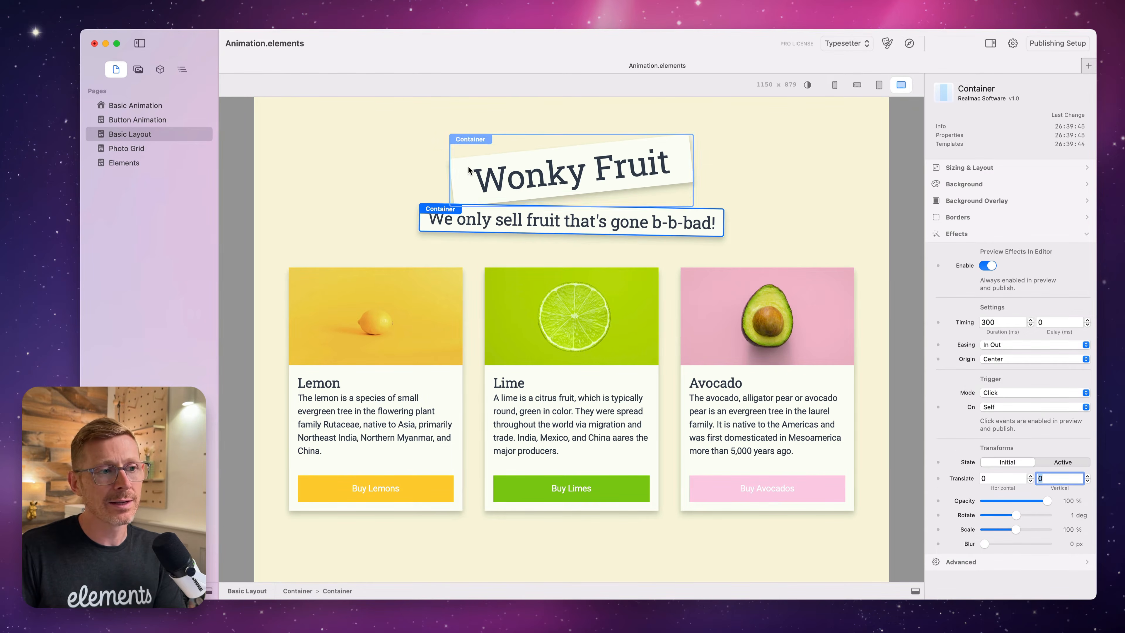
left_click(1025, 392)
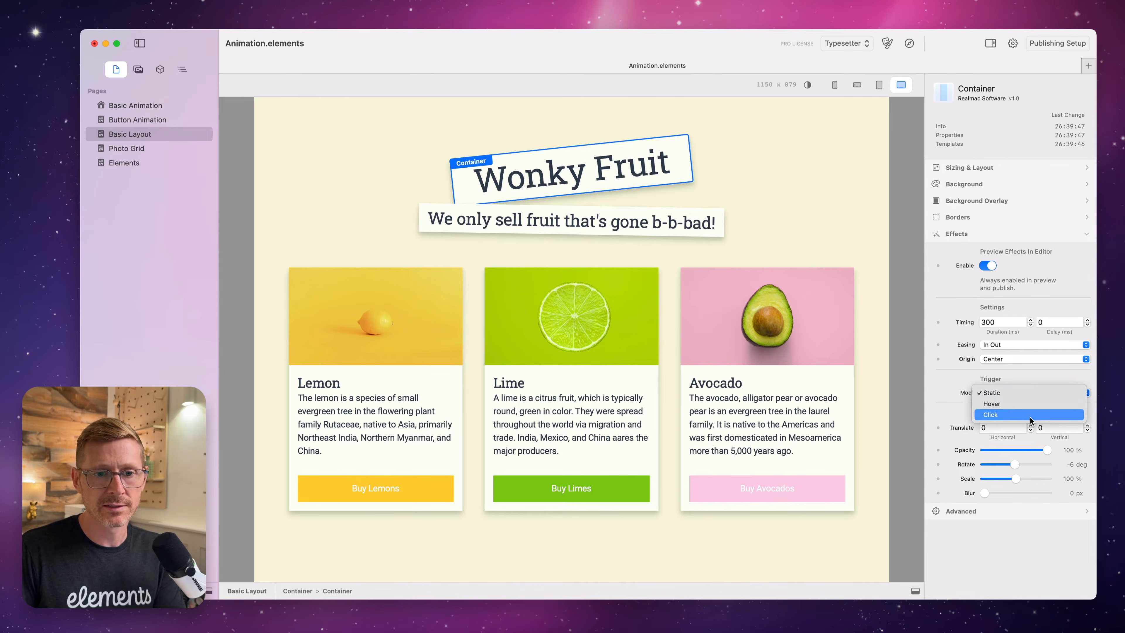
left_click(1031, 417)
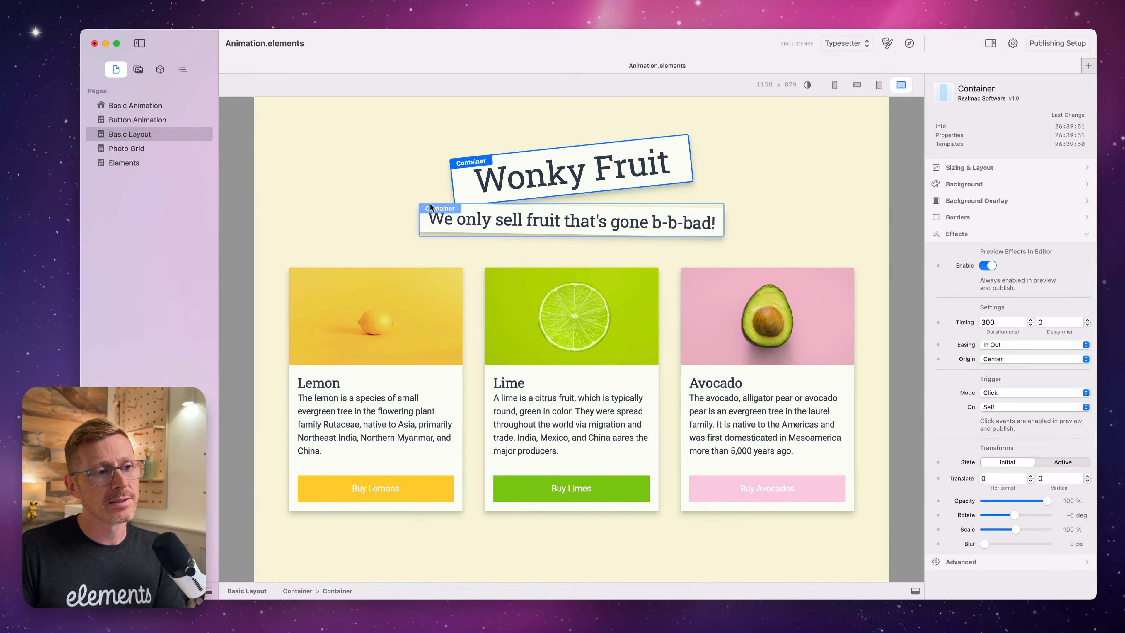
left_click(444, 216)
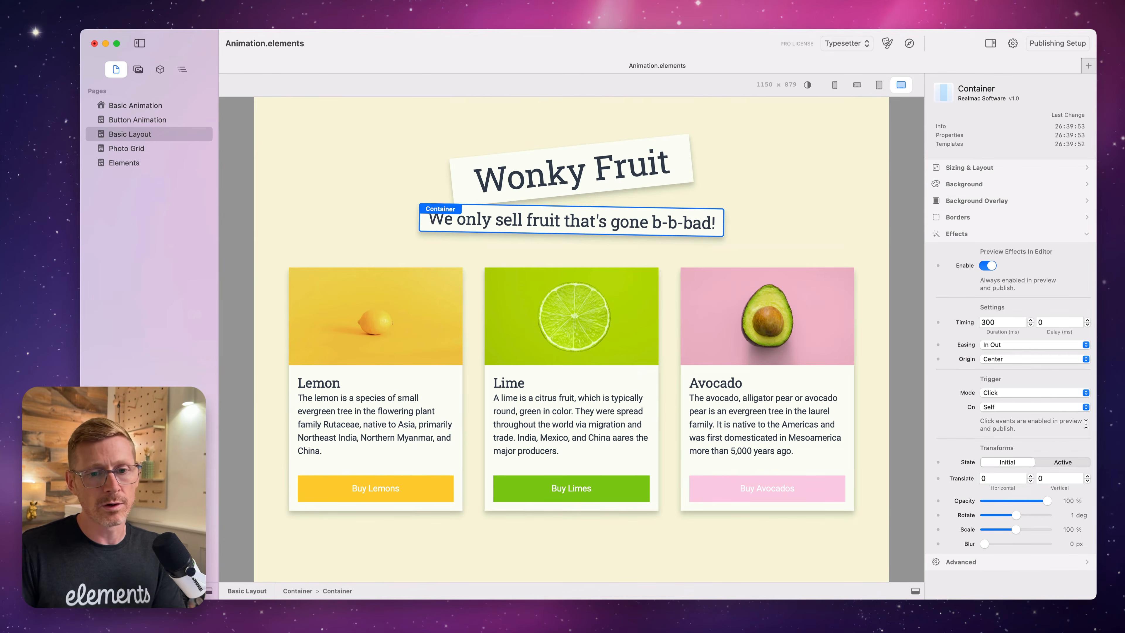
left_click(1058, 466)
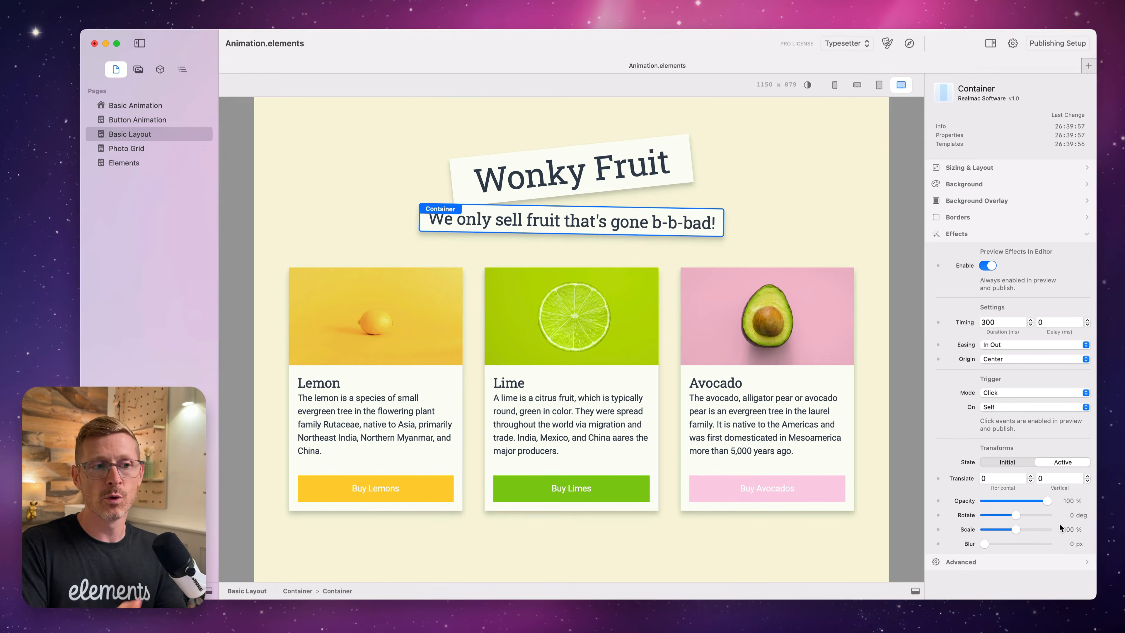
Give the Lemon card a Click-triggered effect with an Initial-state rotation of 4 degrees.
left_click(455, 277)
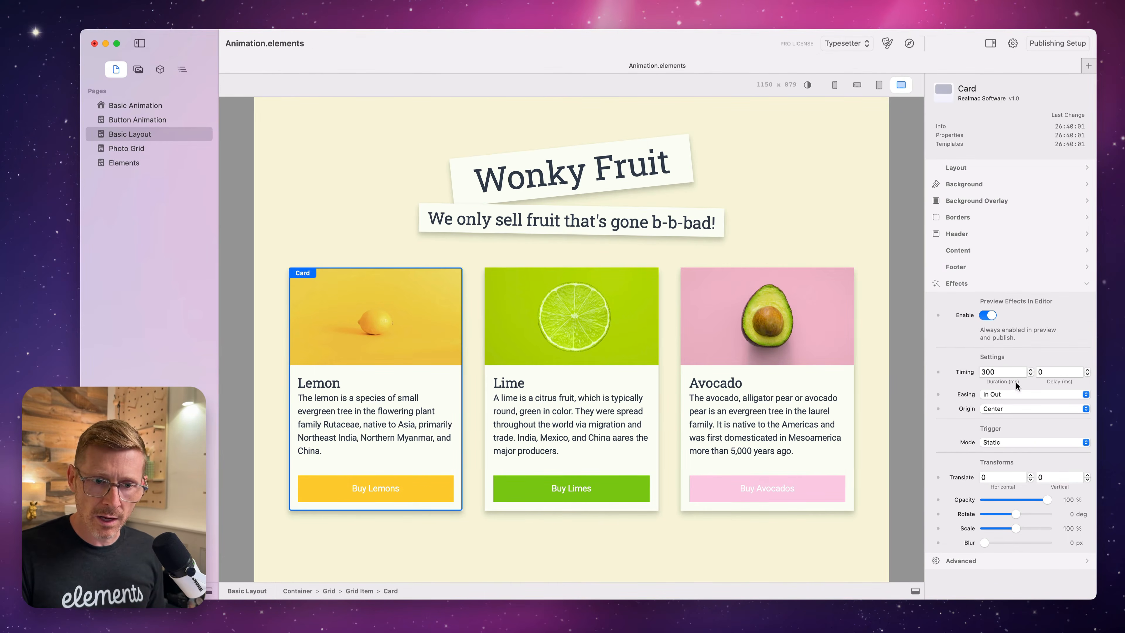
left_click(1013, 442)
left_click(1006, 464)
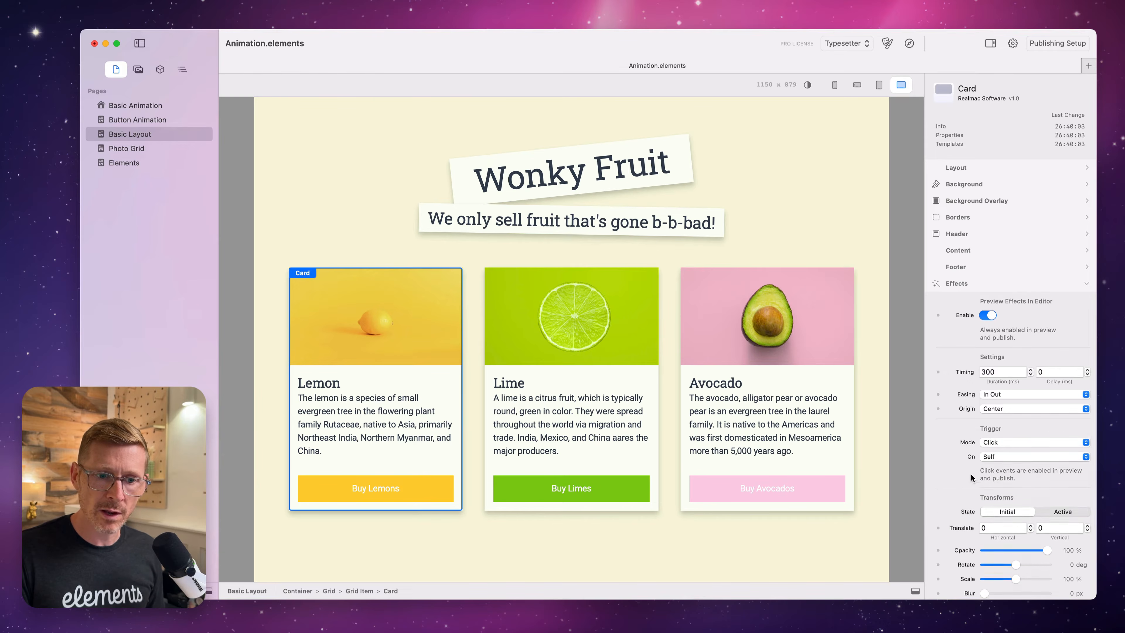
scroll(963, 483, "down", 1)
scroll(963, 483, "down", 1)
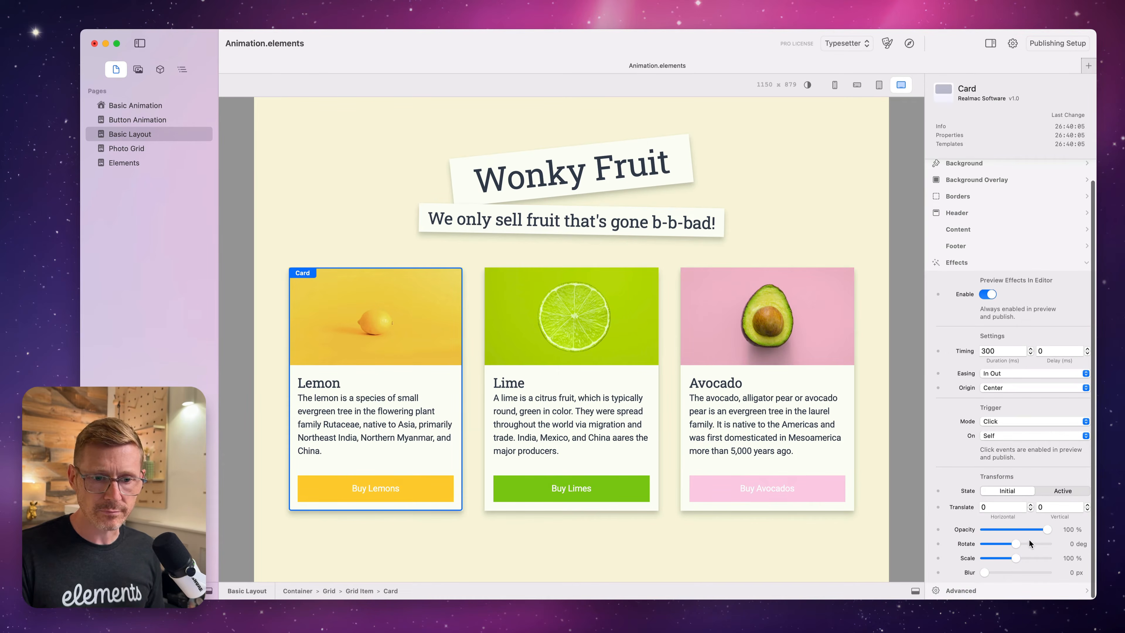
left_click_drag(1018, 542, 1020, 542)
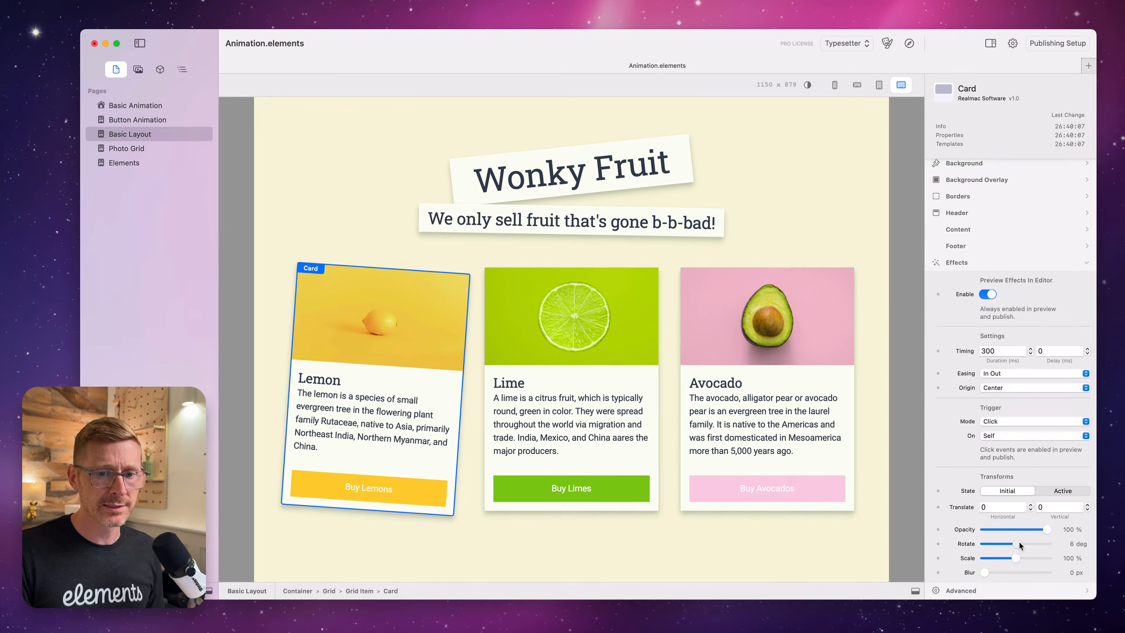
Set the Lime card's effect trigger to Click and try adjusting its Initial-state rotation.
left_click(600, 306)
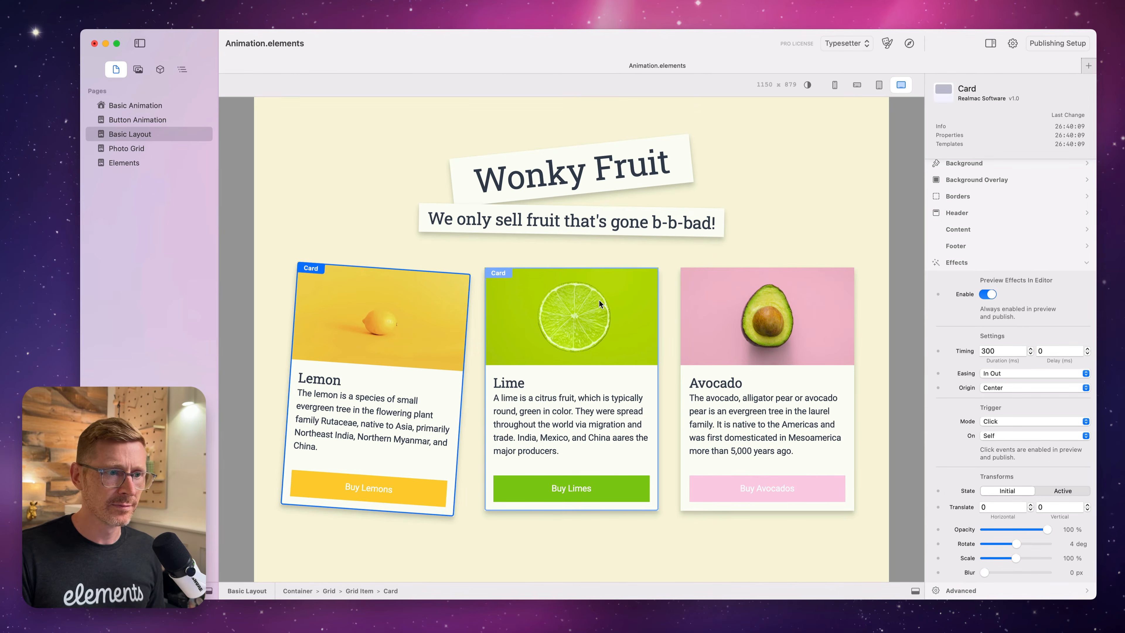
left_click(994, 405)
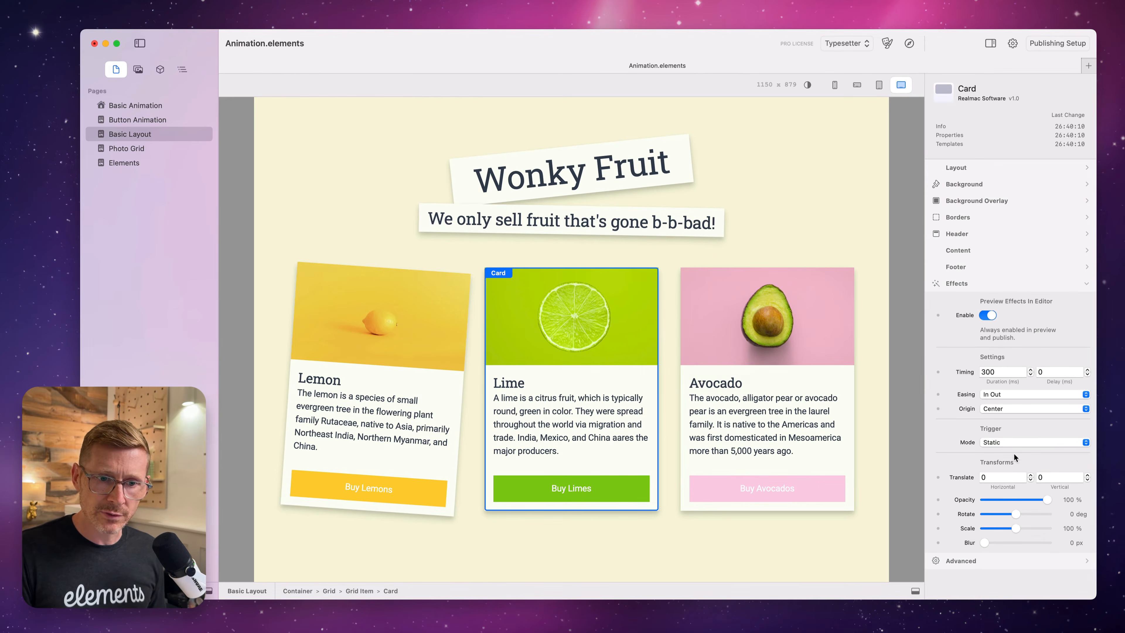
left_click(1007, 442)
left_click(1006, 462)
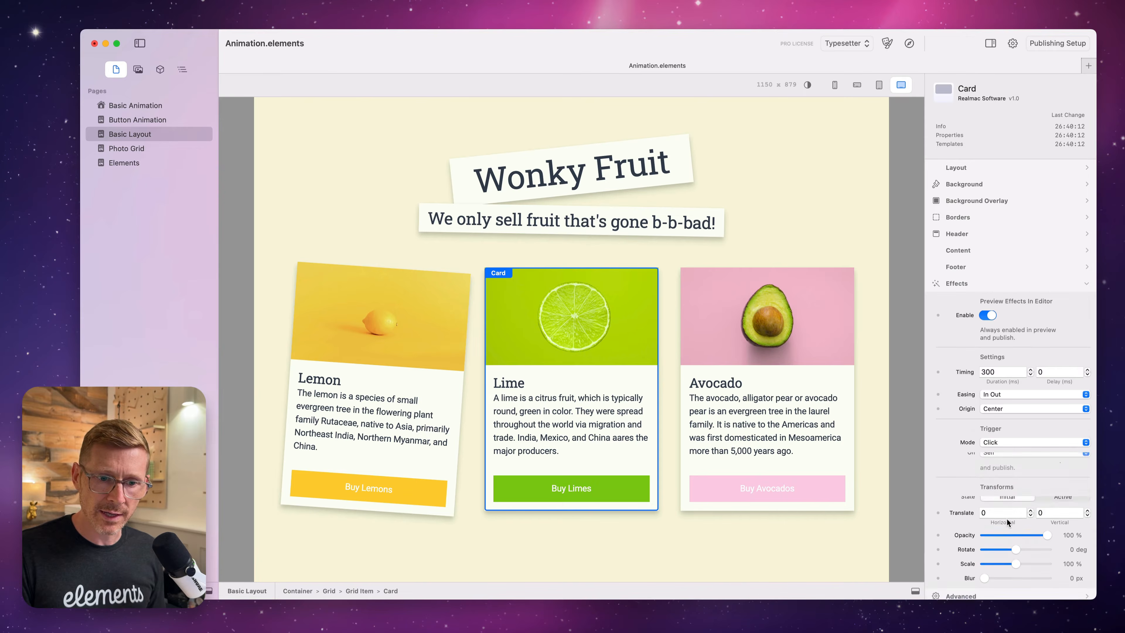
scroll(1019, 561, "down", 2)
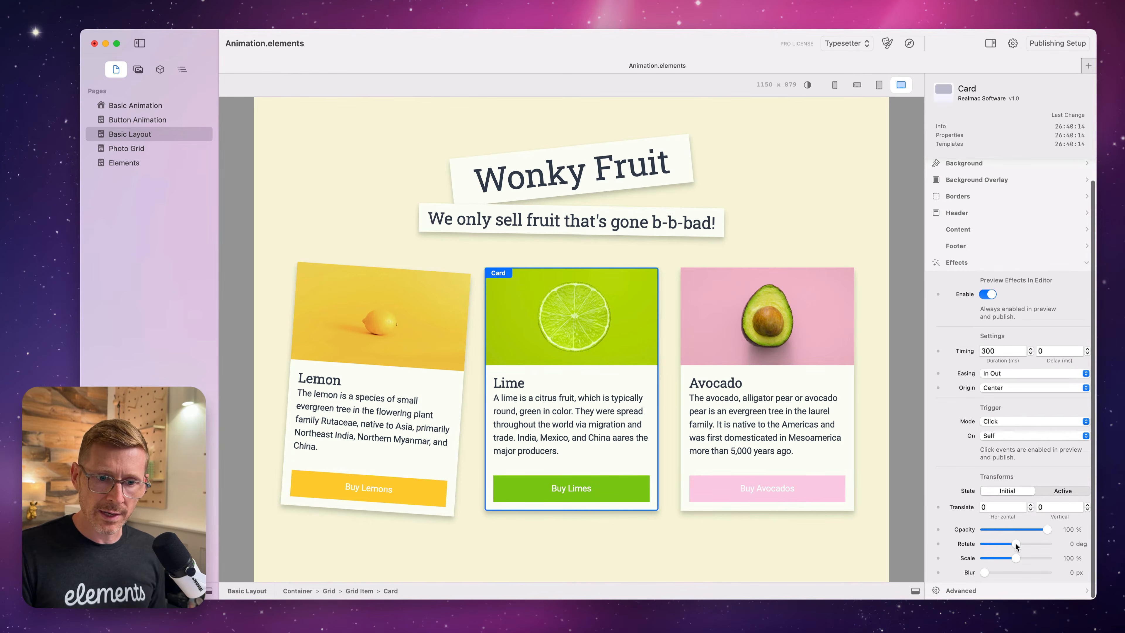
left_click_drag(1016, 543, 1015, 543)
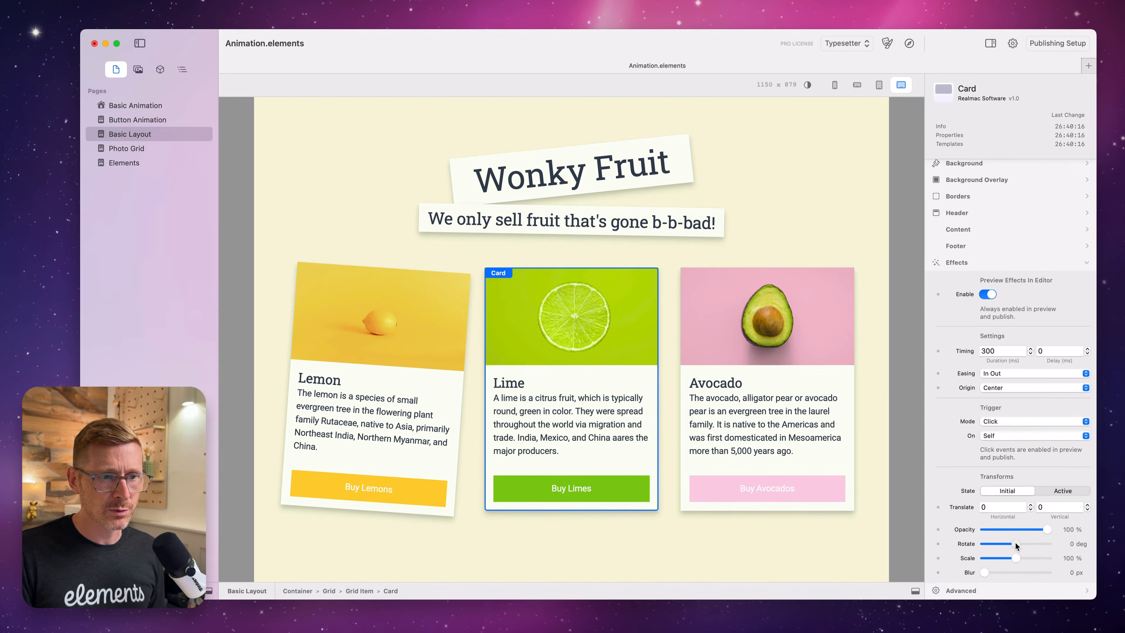
Give the Avocado card a Click-triggered effect with an Initial-state rotation of -5 degrees.
left_click(813, 376)
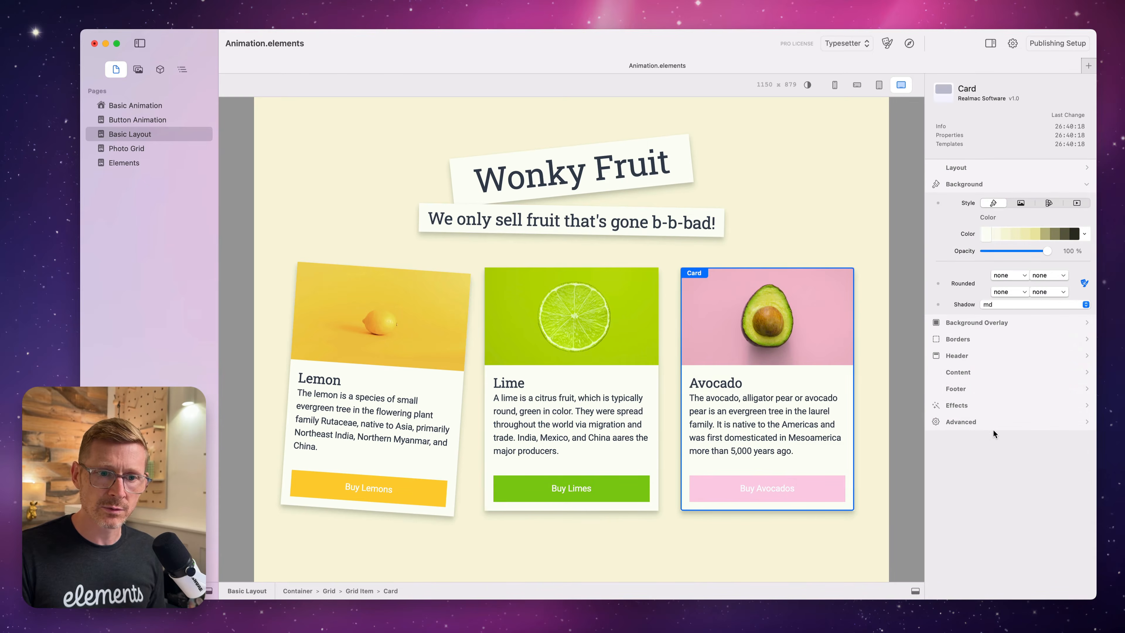
left_click(979, 407)
left_click(1018, 440)
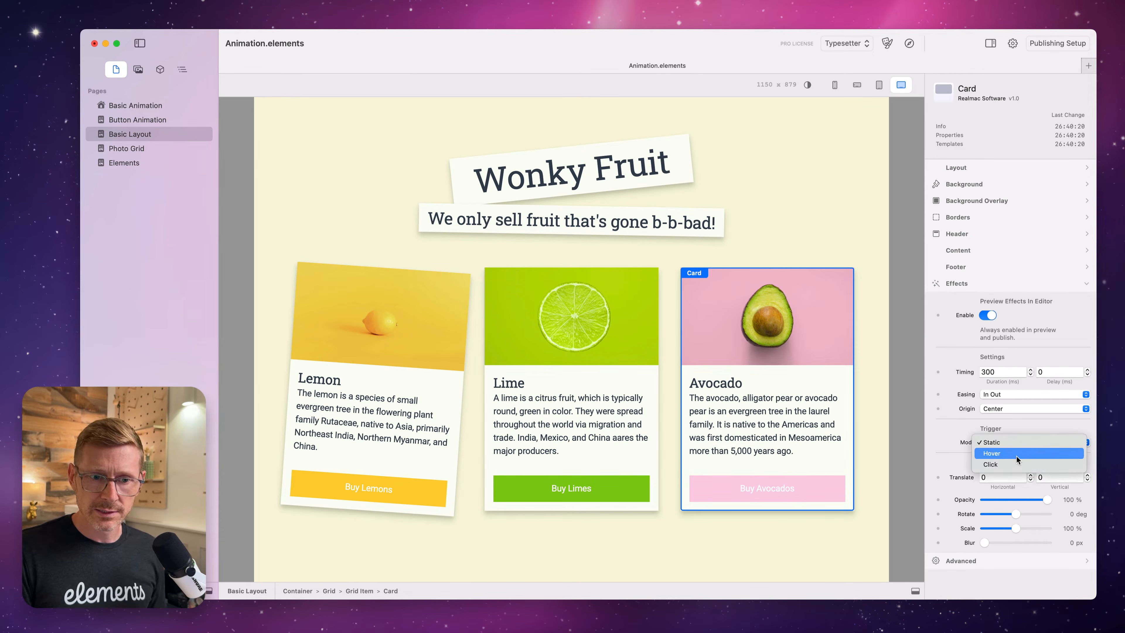
left_click(1017, 454)
scroll(1030, 488, "down", 1)
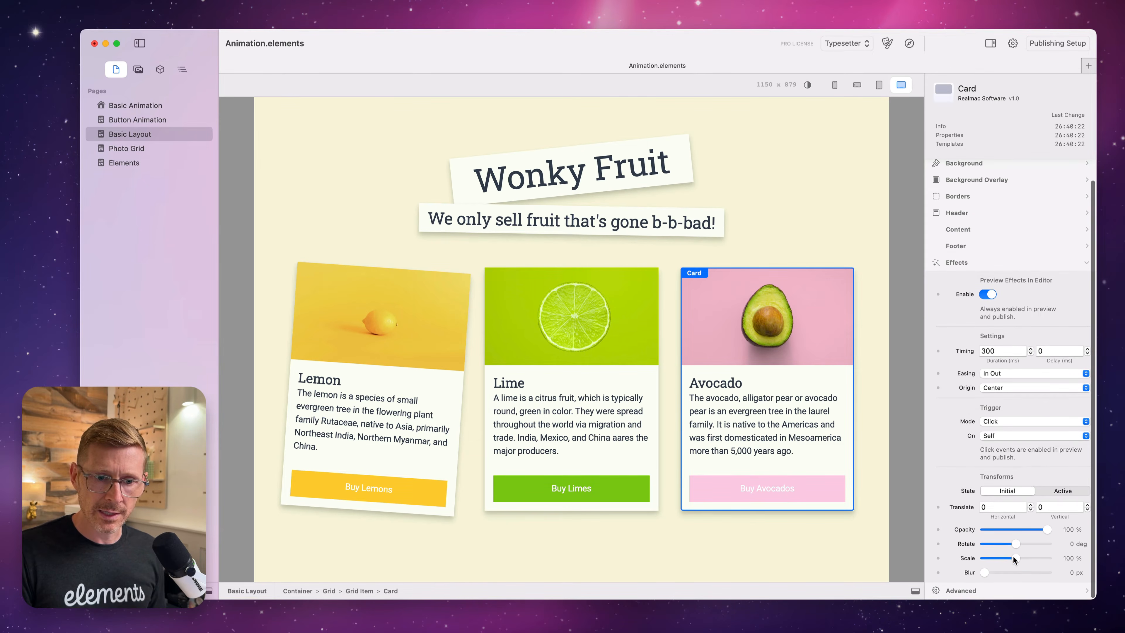
left_click_drag(1016, 546, 1014, 545)
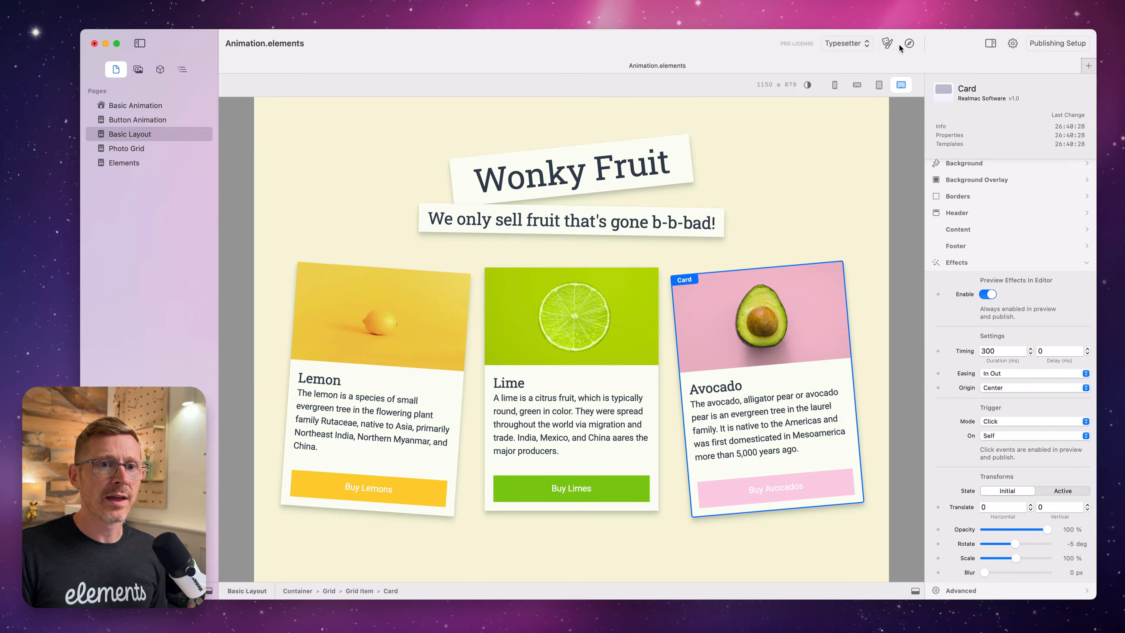
Preview the Basic Layout page in the browser, trigger the click effects on the heading, tagline, Lemon and Avocado cards, and close the preview.
left_click(910, 43)
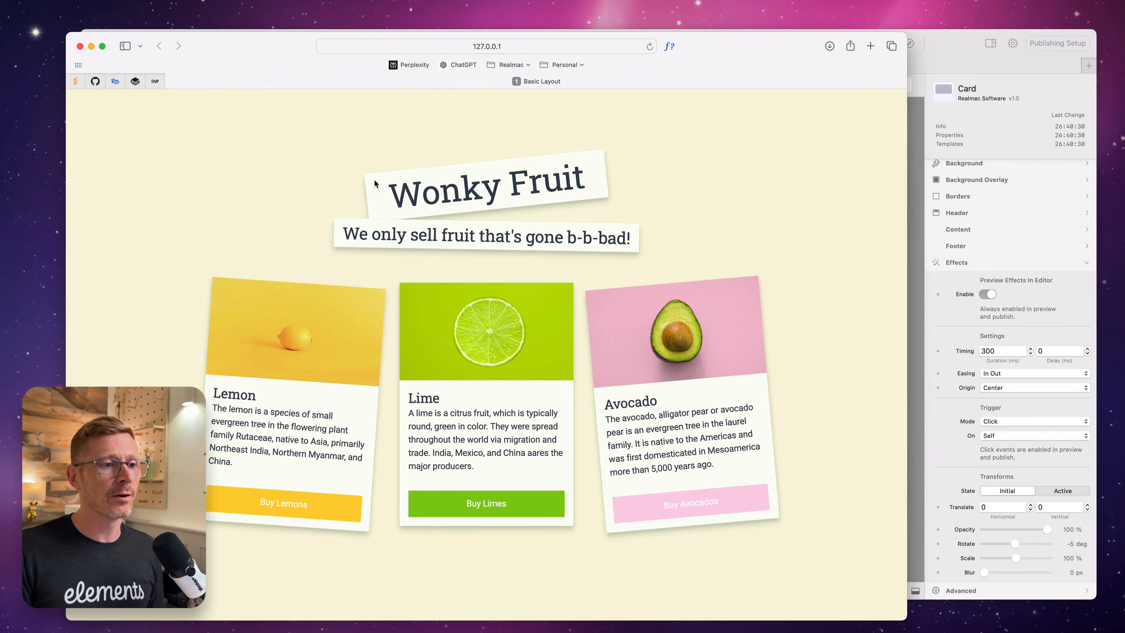
left_click(375, 183)
left_click(337, 229)
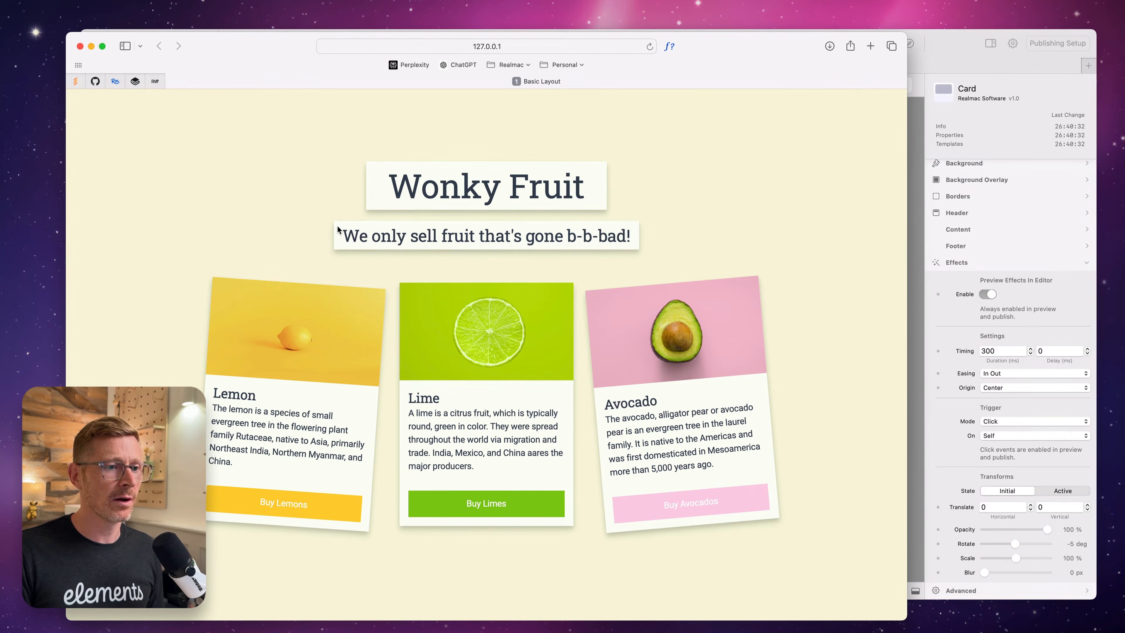
left_click(332, 296)
left_click(605, 300)
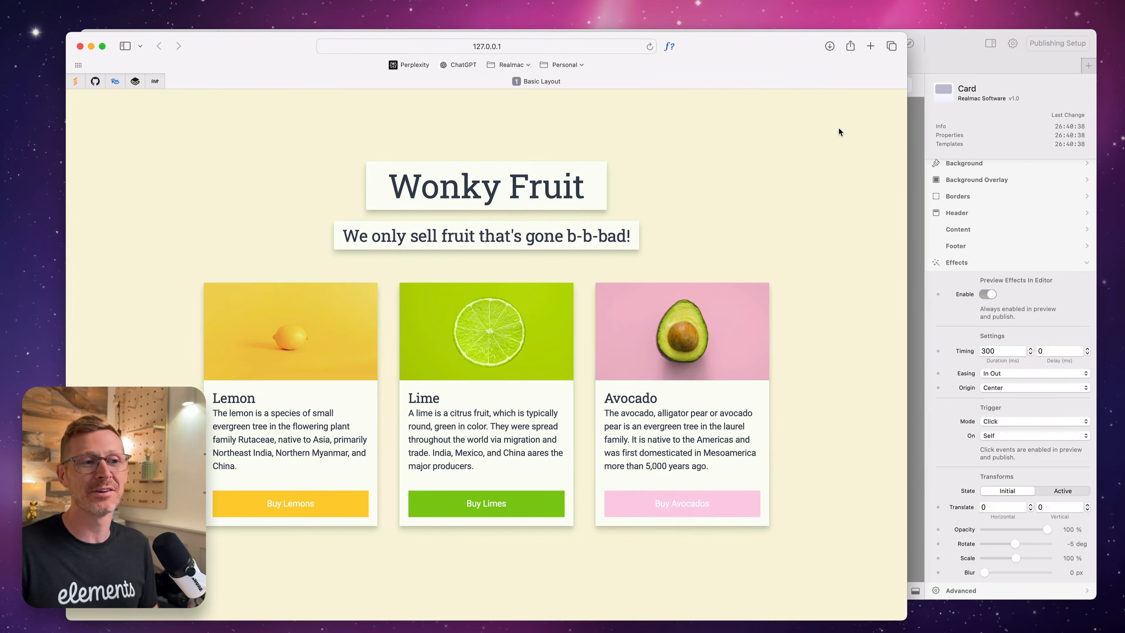
key("super+w")
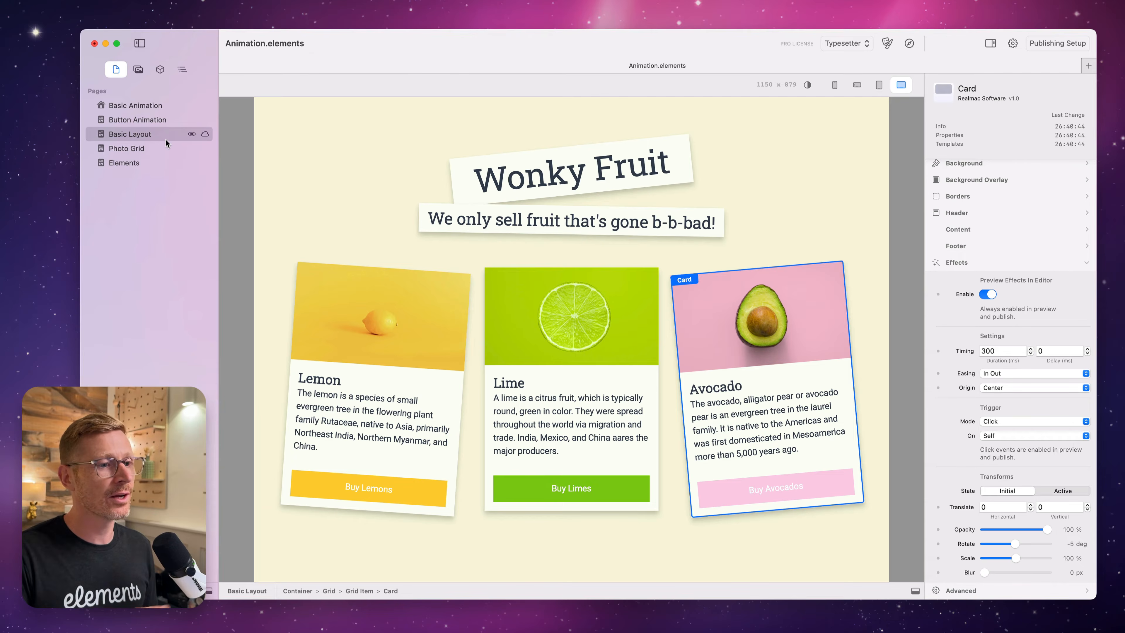
Duplicate the Photo Grid page and rename the copy as Photo Grid Global.
left_click(150, 146)
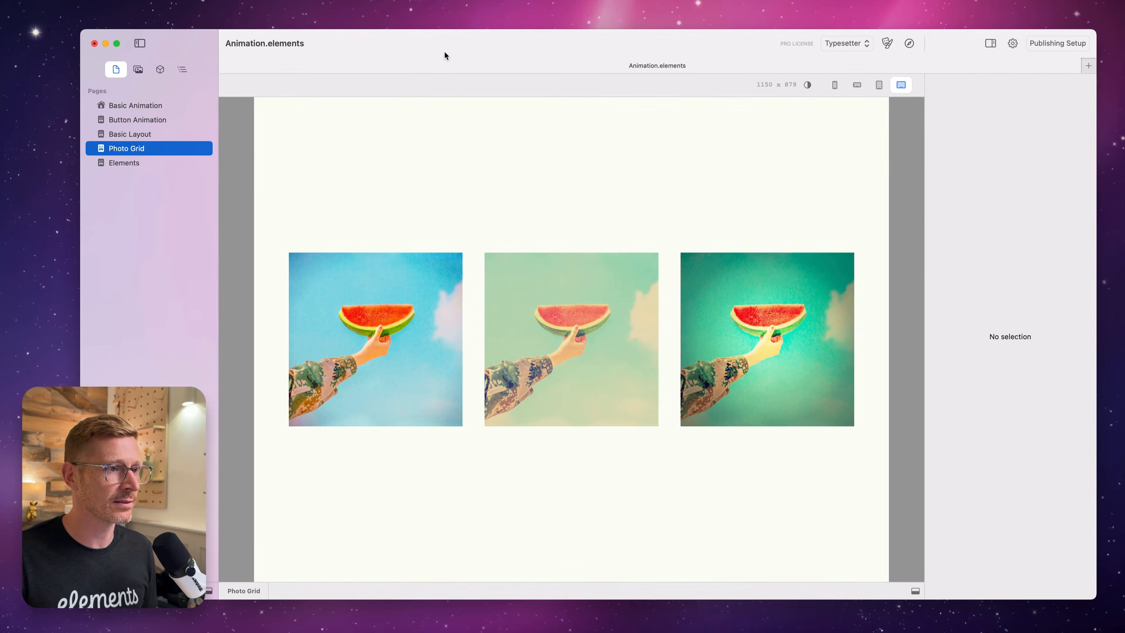
left_click_drag(445, 52, 446, 36)
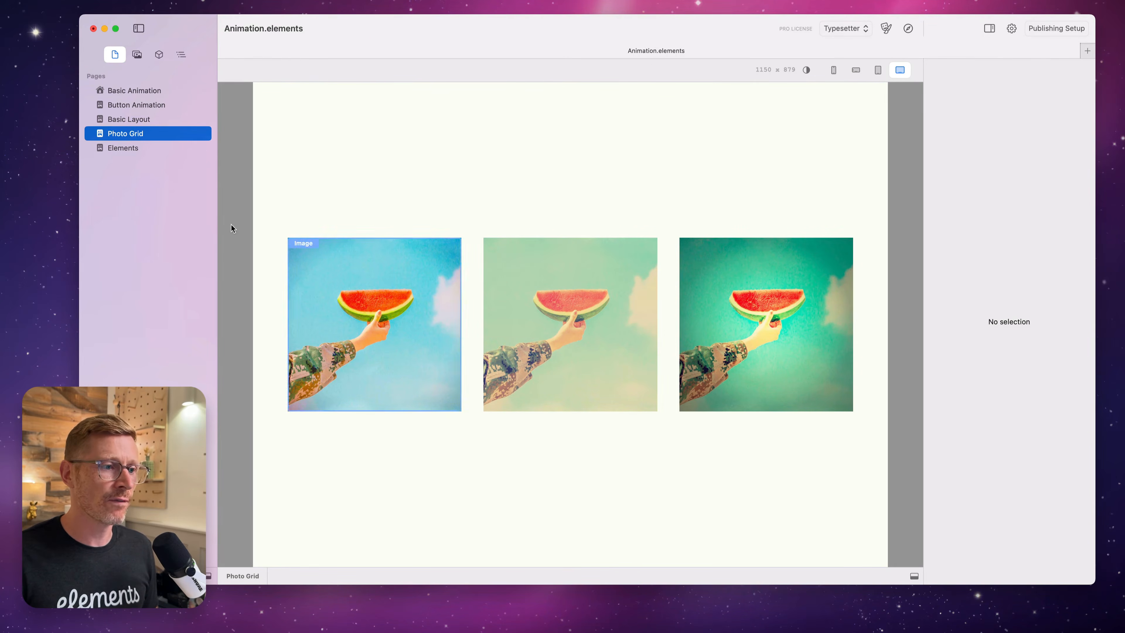
right_click(126, 137)
left_click(191, 186)
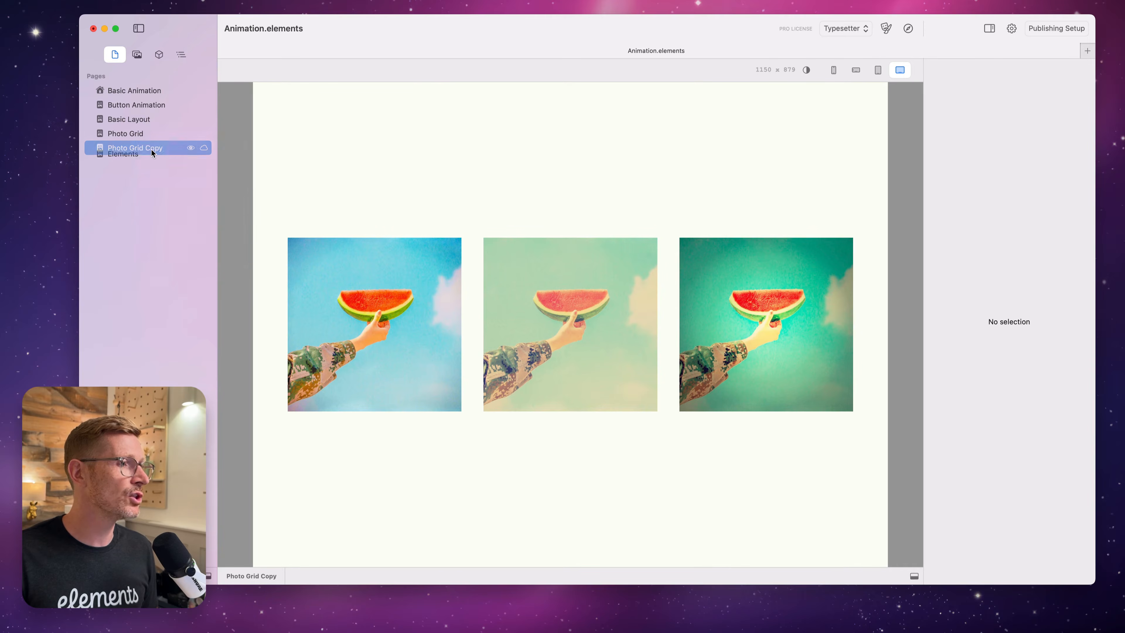
double_click(151, 149)
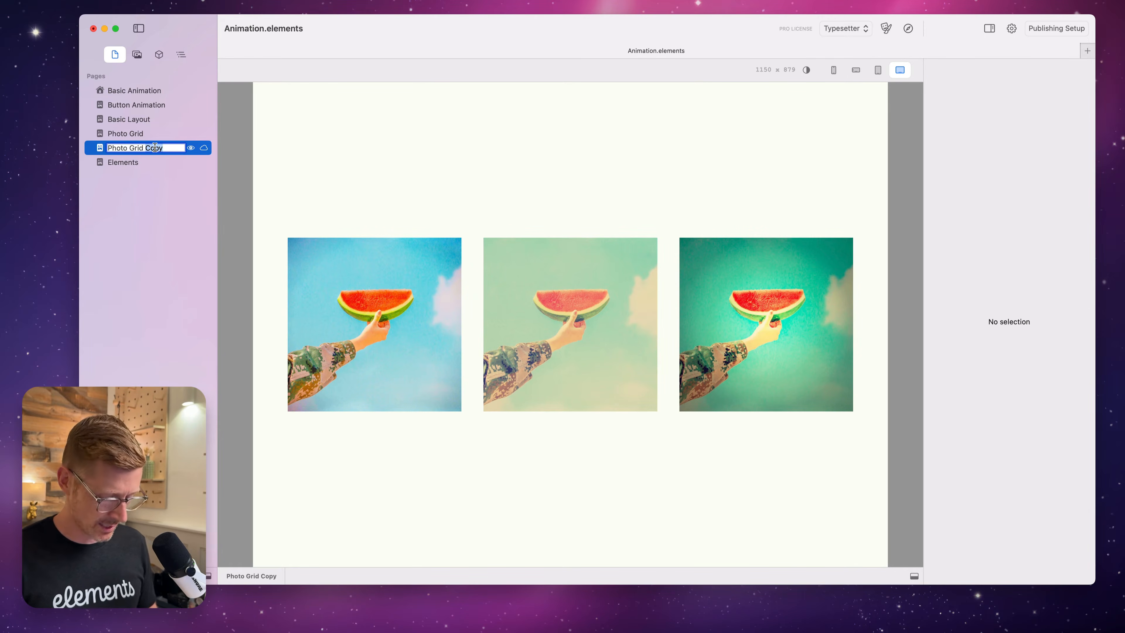
type("Global")
key("Return")
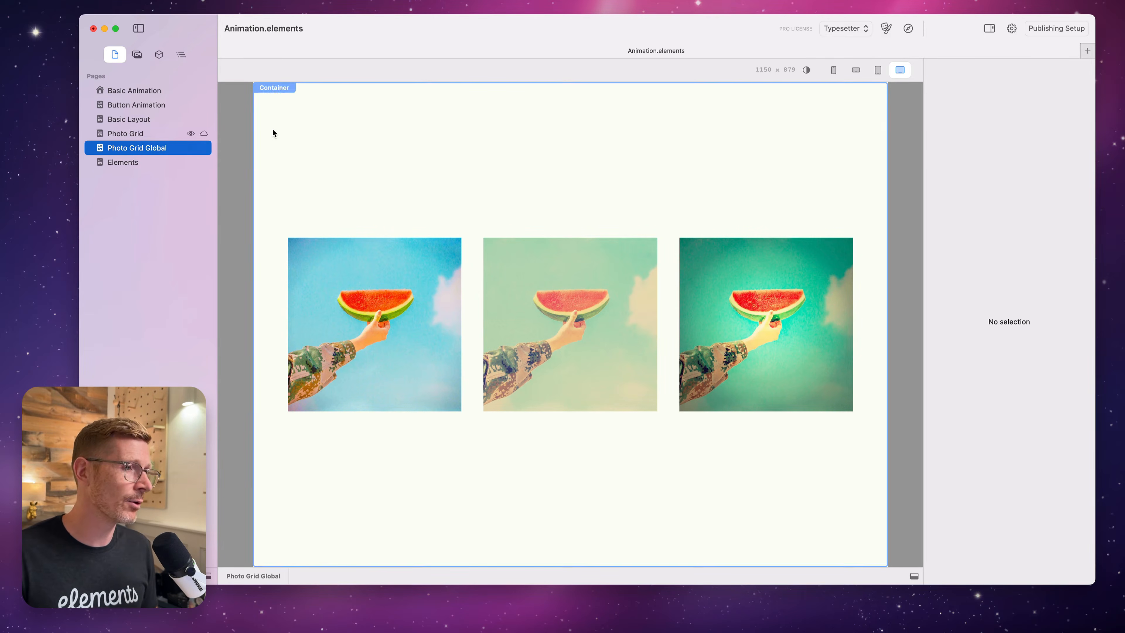
Return to the original Photo Grid page and set the first image's effect trigger mode to Hover.
left_click(125, 132)
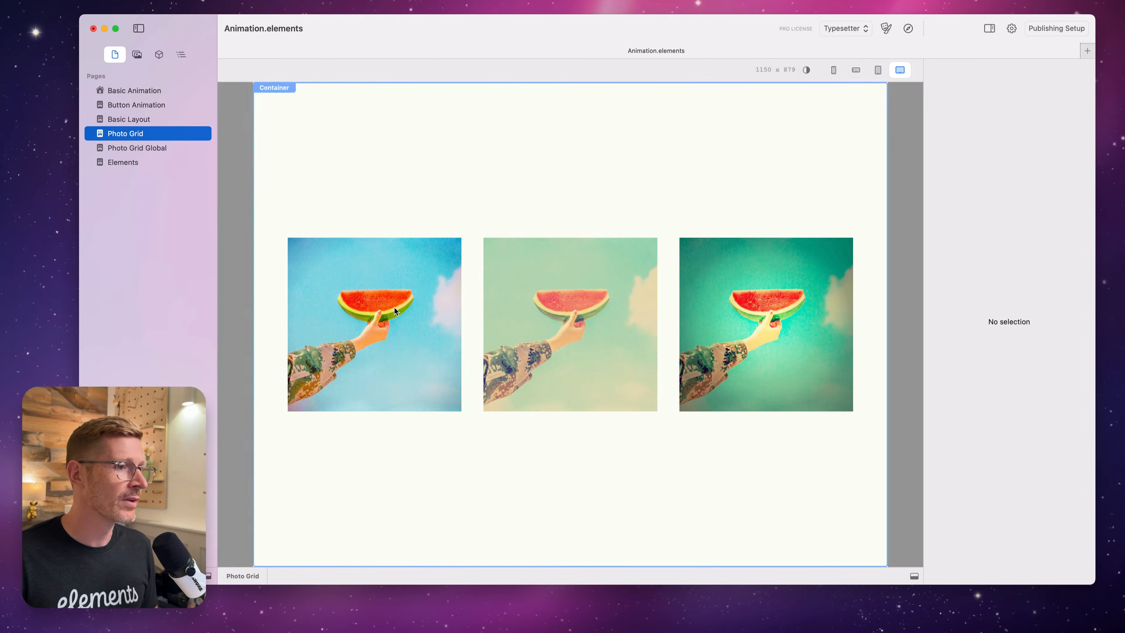
left_click(404, 280)
left_click(624, 294)
left_click(753, 296)
left_click(385, 296)
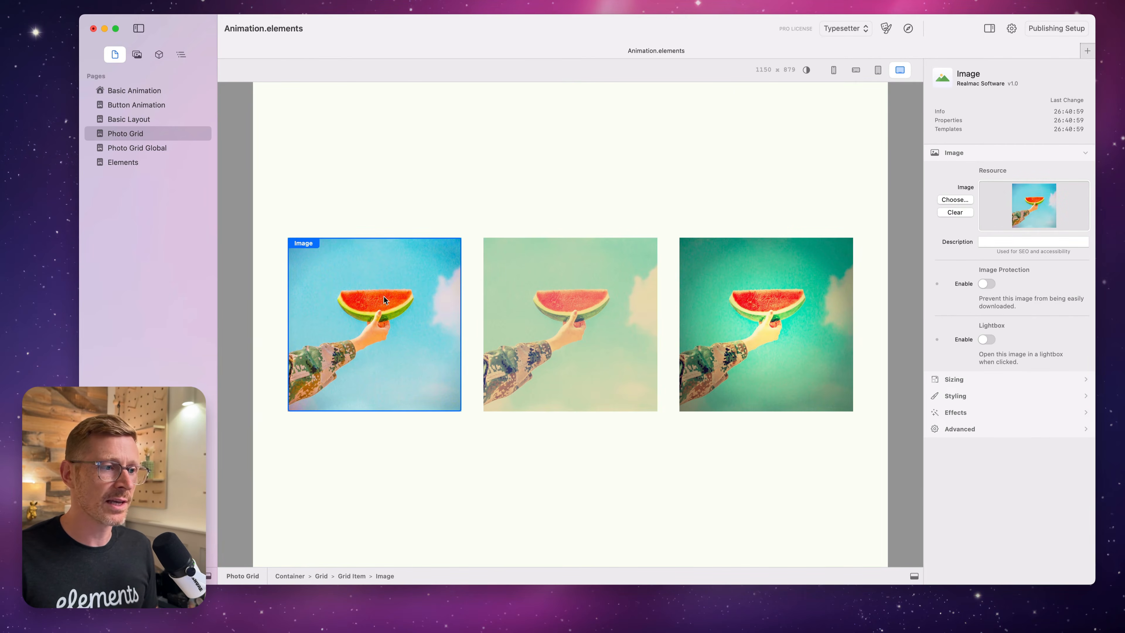
left_click(957, 152)
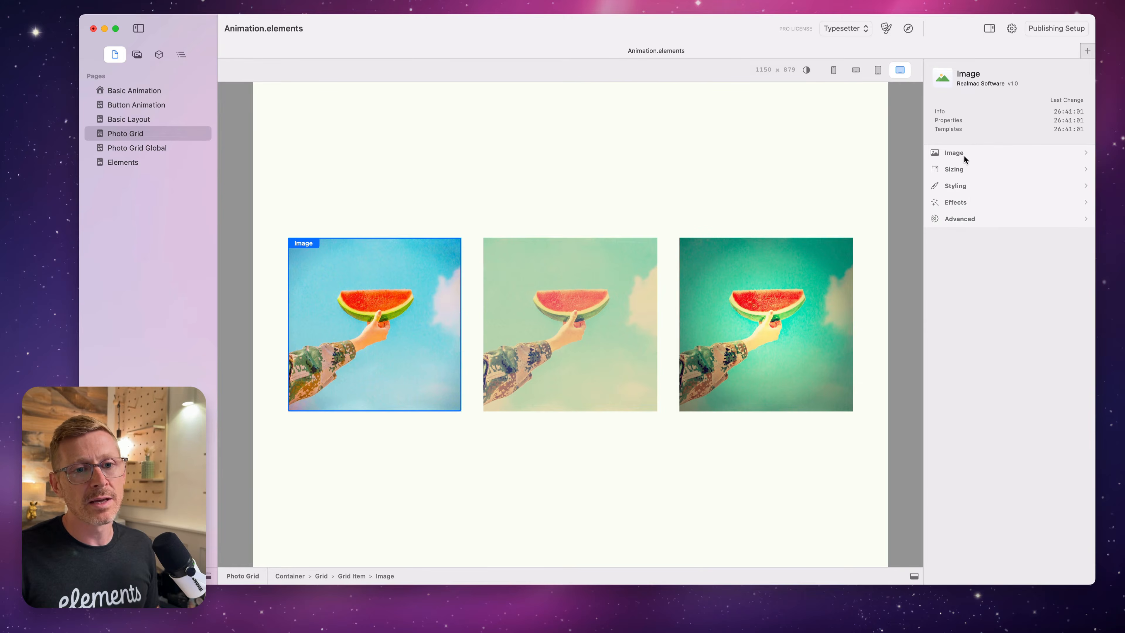
left_click(970, 202)
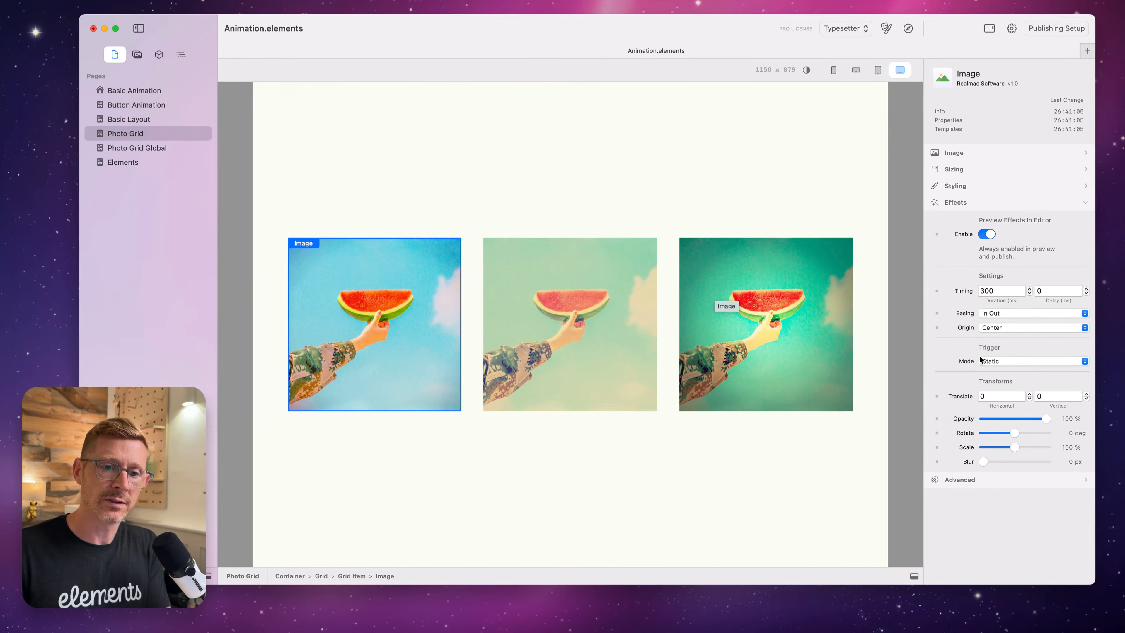
left_click(992, 361)
left_click(1008, 371)
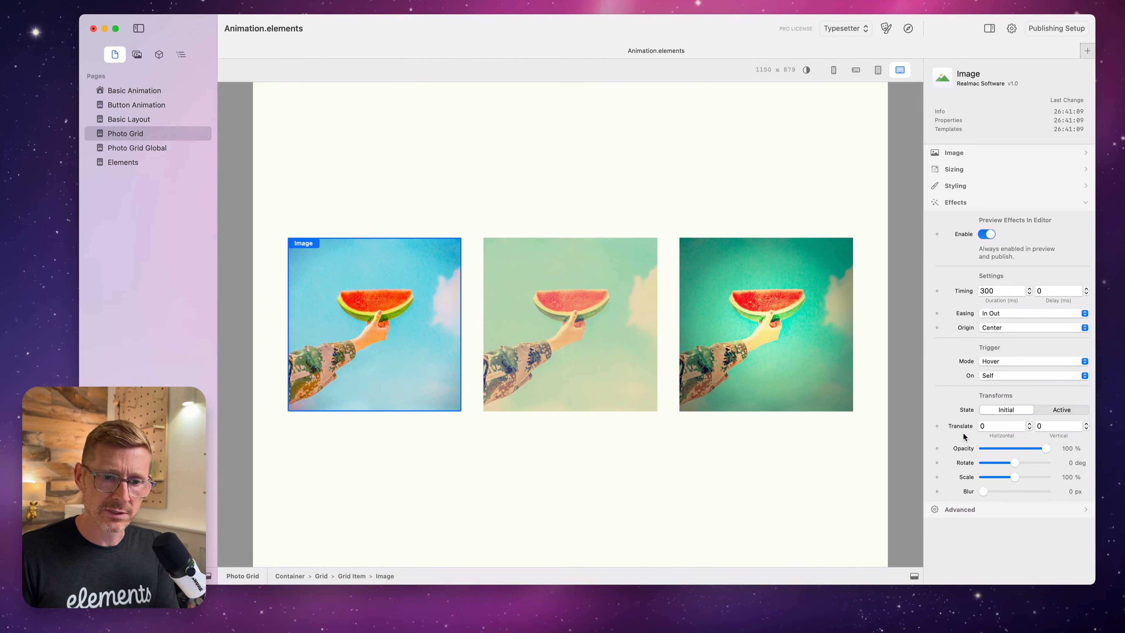
Set the first image's Active-state scale to 111 %, preview the hover effect in the browser and close the preview.
left_click(1061, 409)
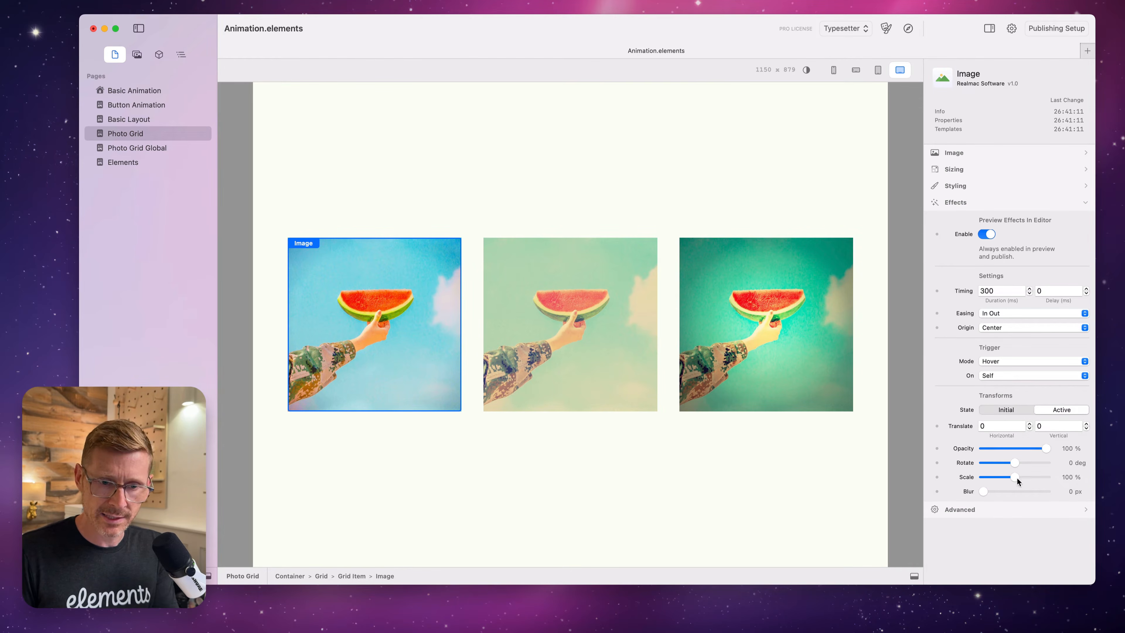
left_click_drag(1016, 478, 1020, 478)
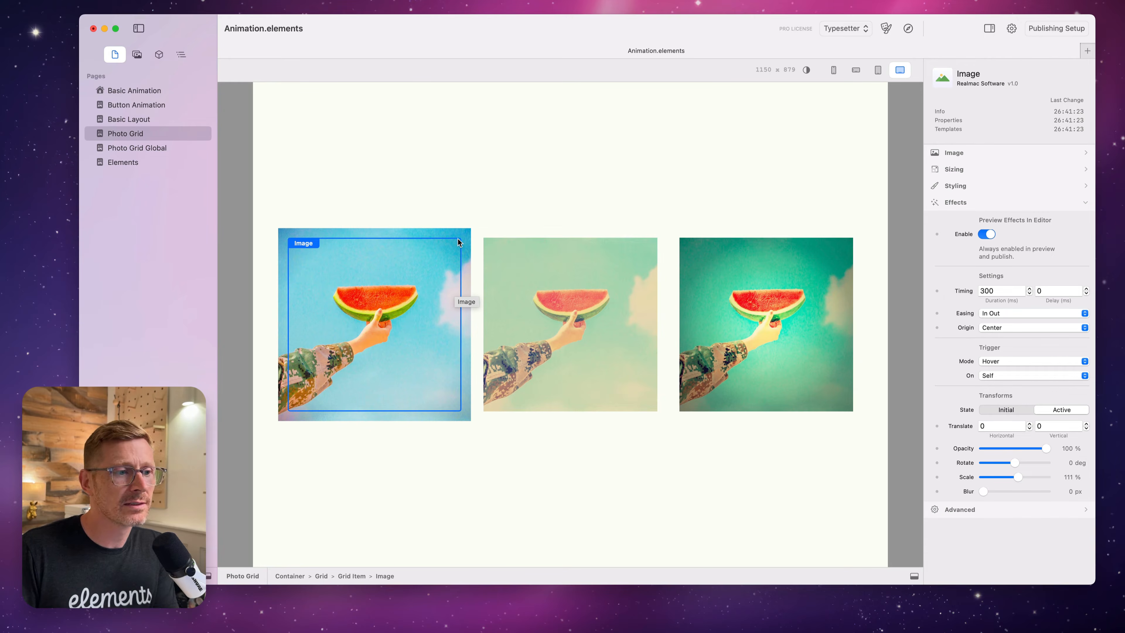
left_click(908, 28)
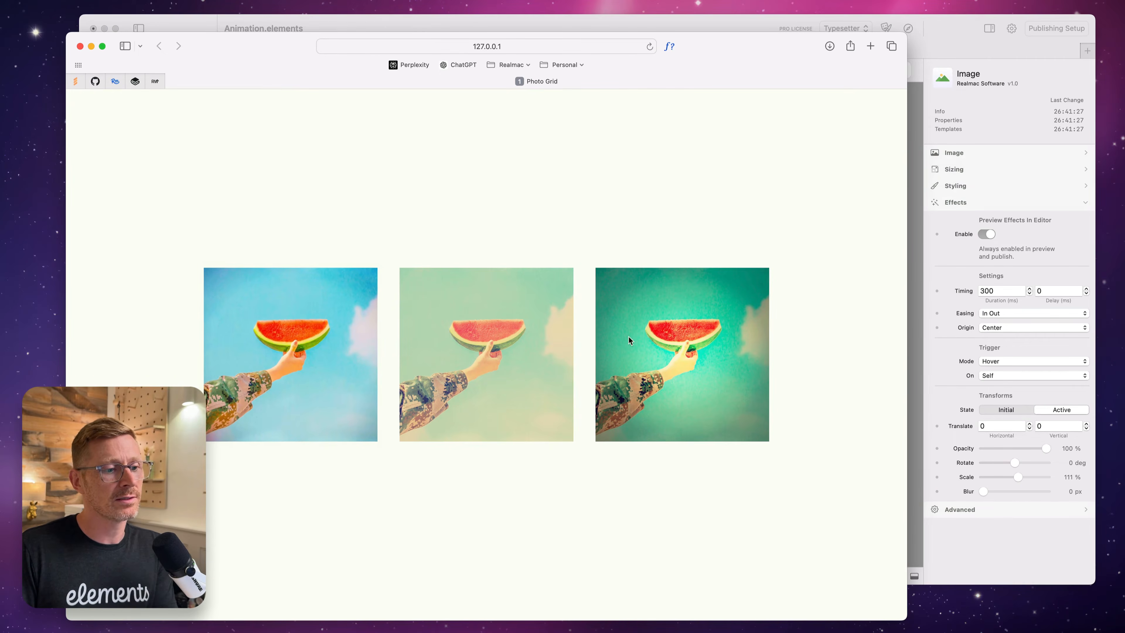
key("super+w")
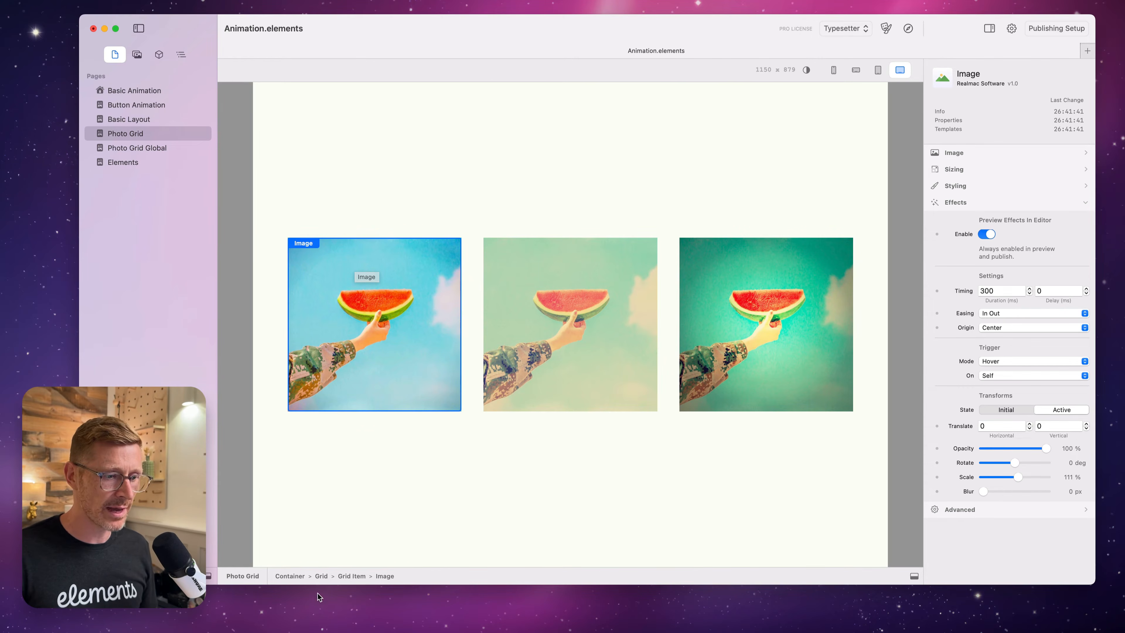
Set the Overflow option of all three grid items in the photo grid to Hidden.
left_click(181, 55)
left_click(159, 119)
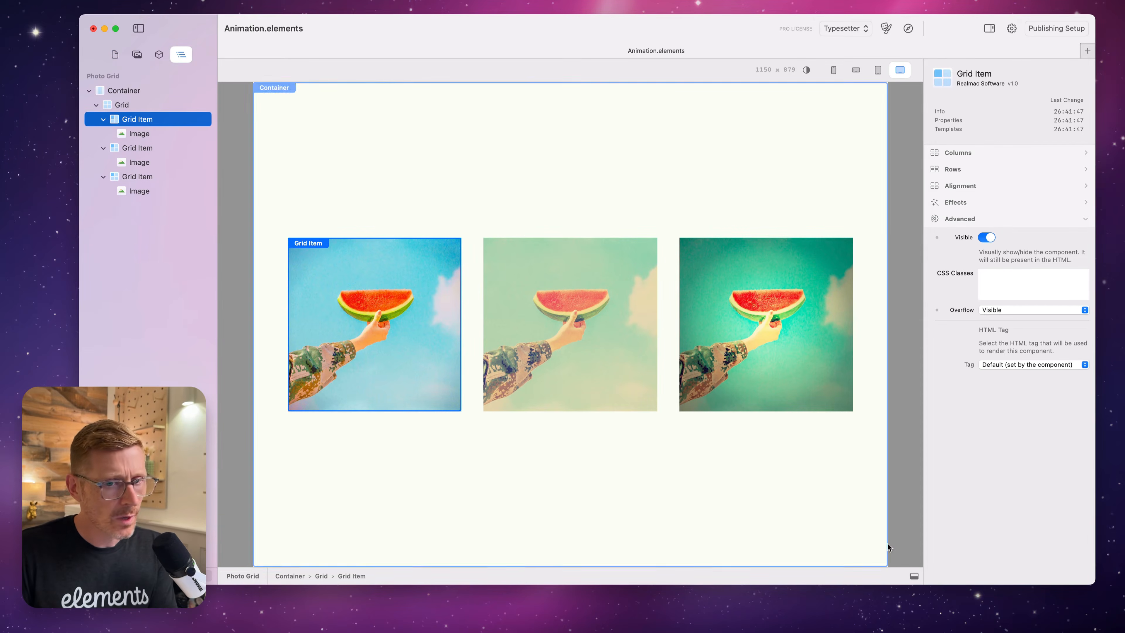
left_click(1003, 312)
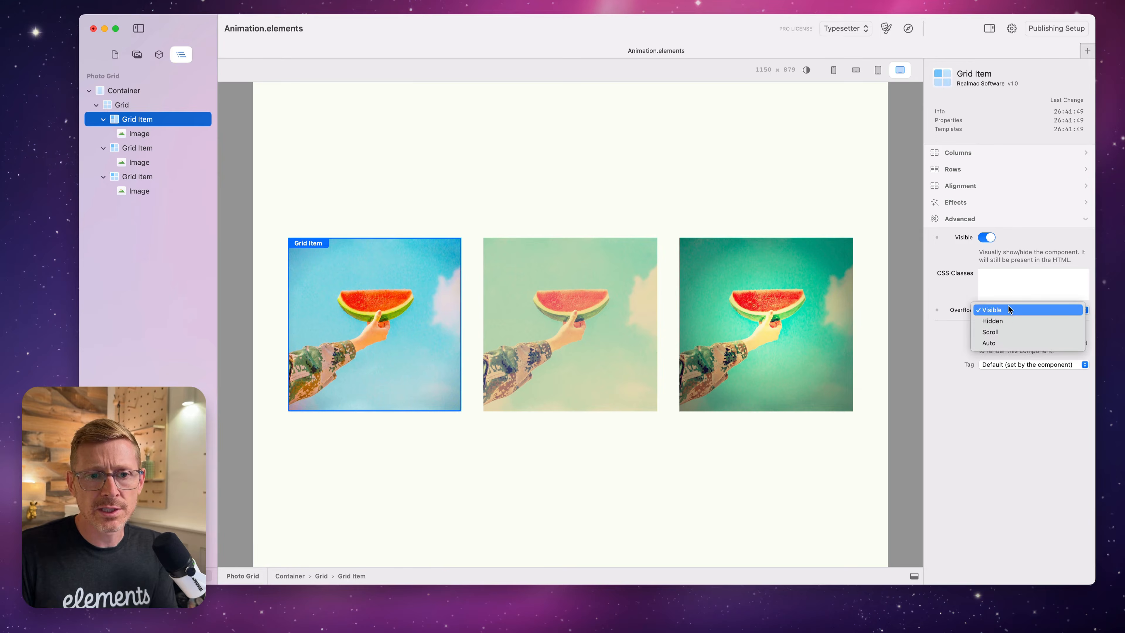
left_click(1017, 318)
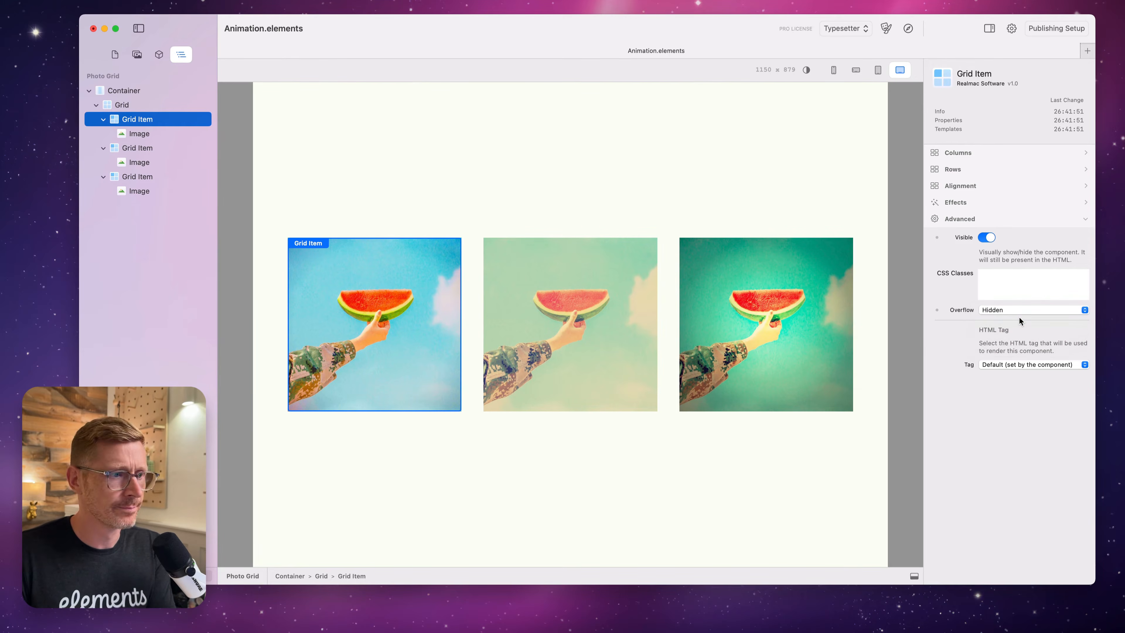
left_click(144, 149)
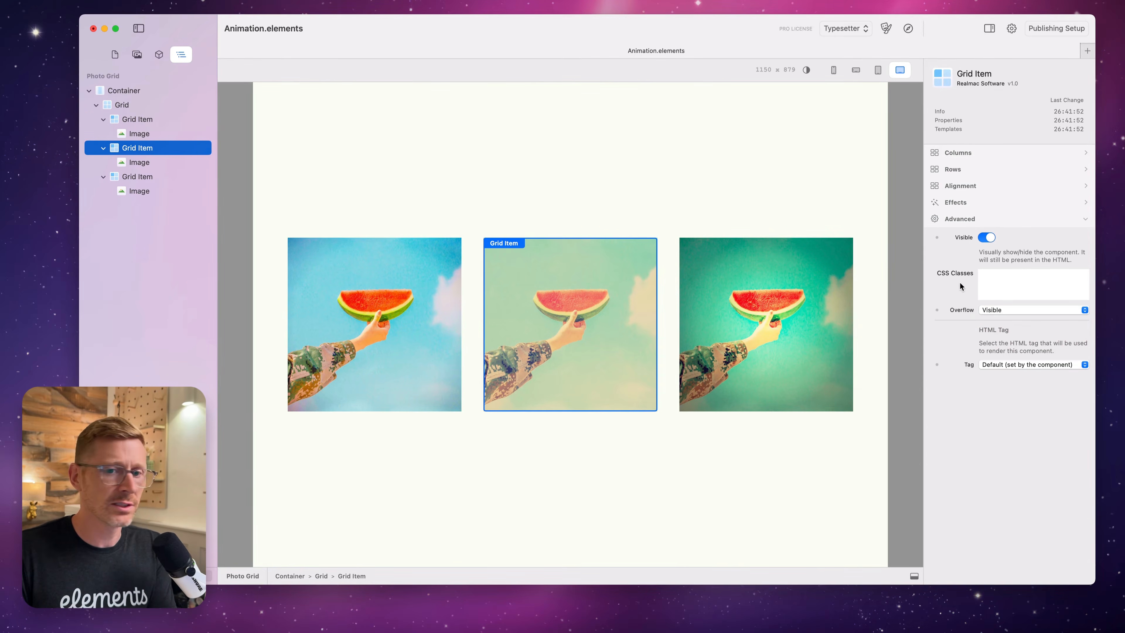
left_click(1017, 309)
left_click(1018, 323)
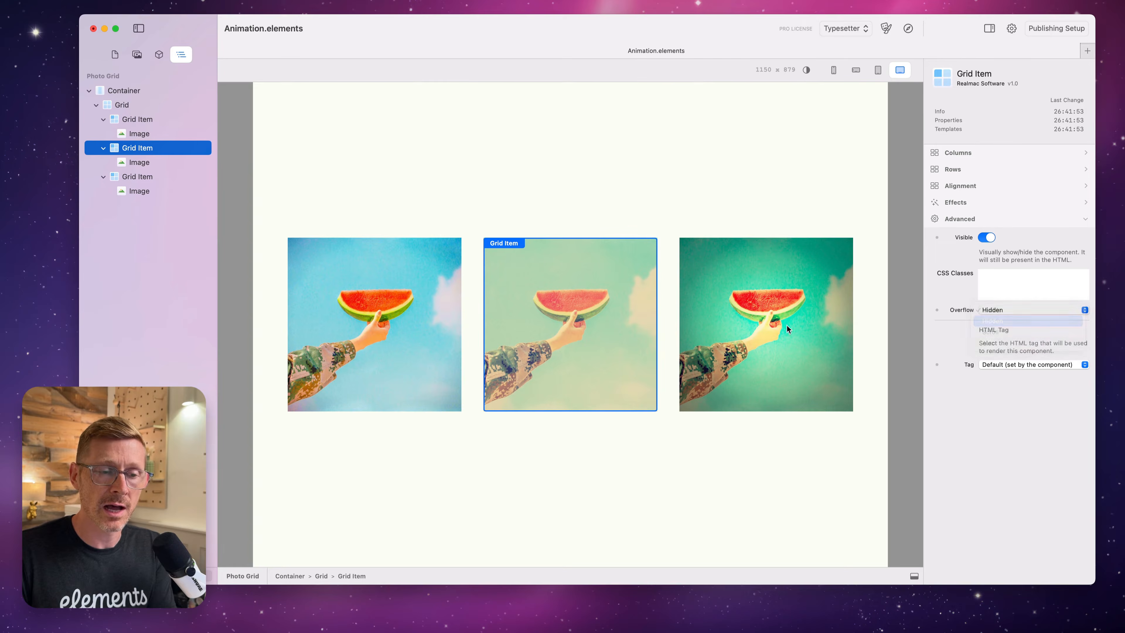
left_click(164, 178)
left_click(1029, 309)
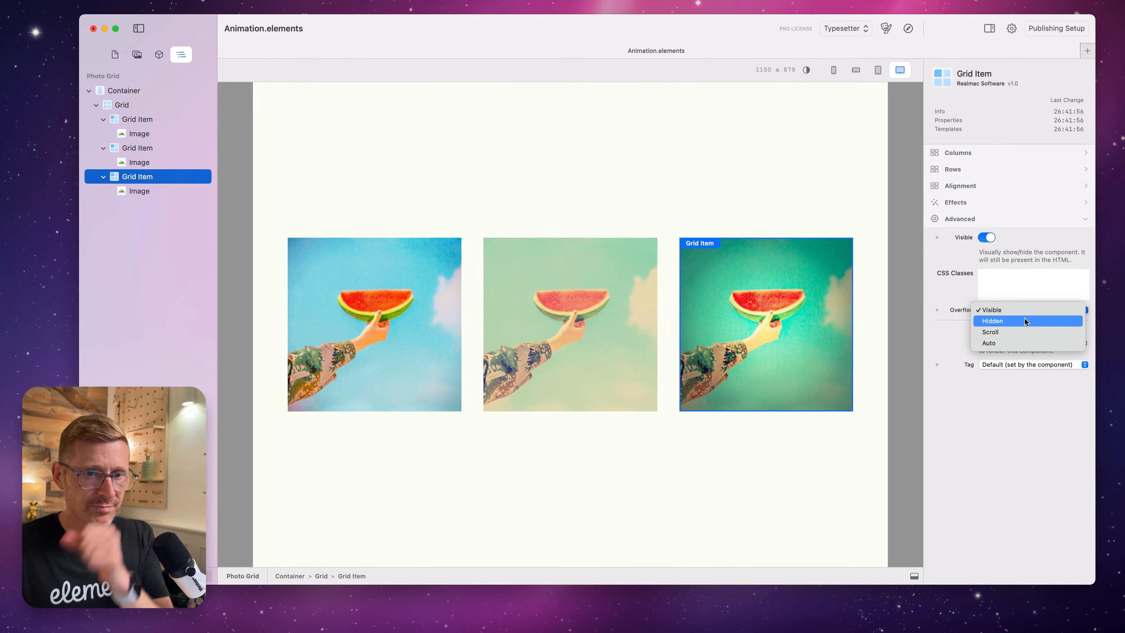
left_click(1025, 320)
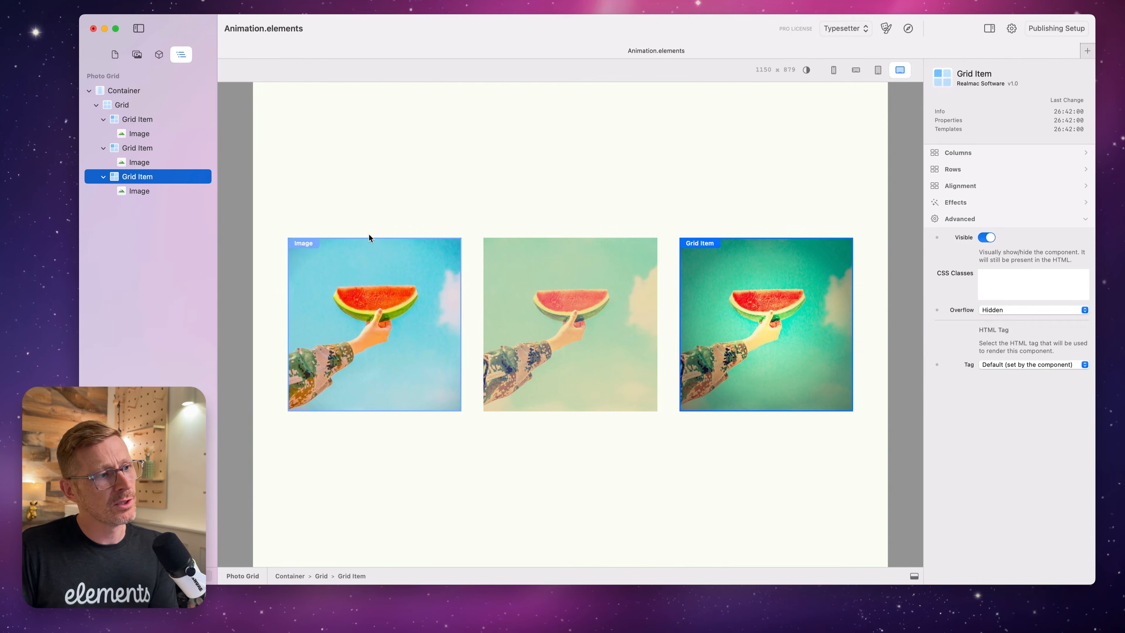
Set the first image's Active-state scale to 128 % and its rotation to 22 degrees.
left_click(375, 279)
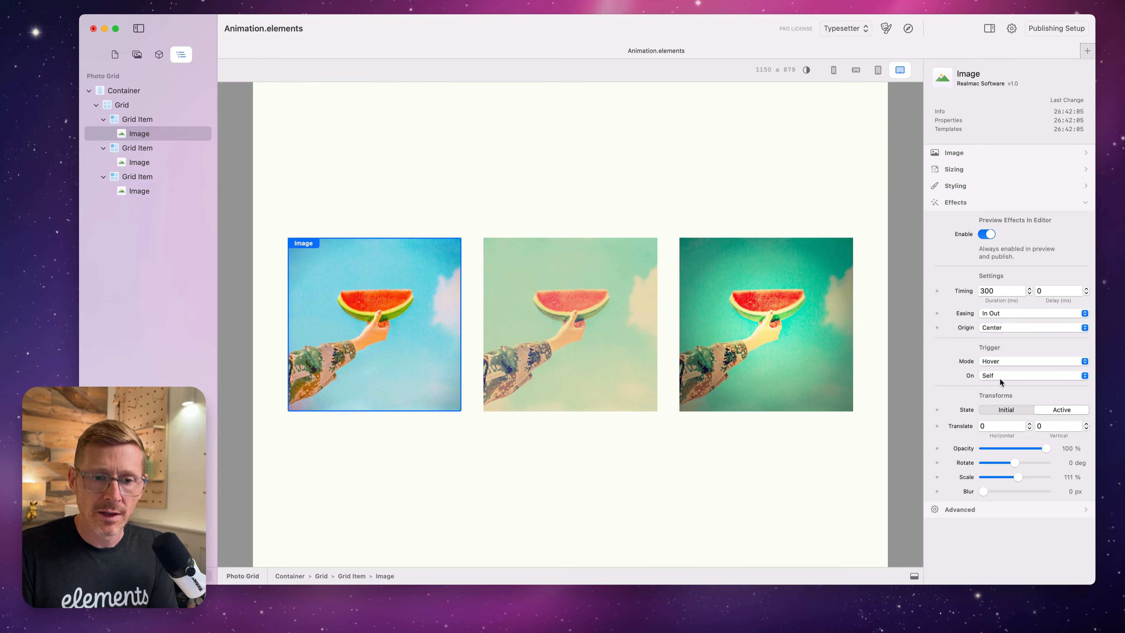
left_click_drag(1020, 479, 1024, 481)
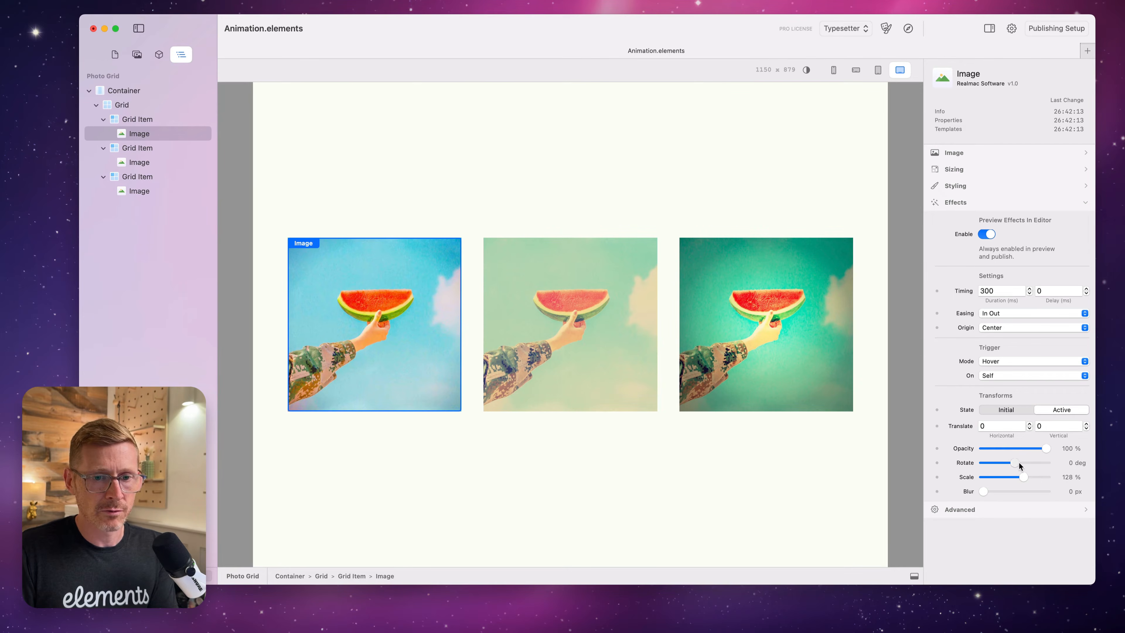
left_click_drag(1019, 463, 1022, 461)
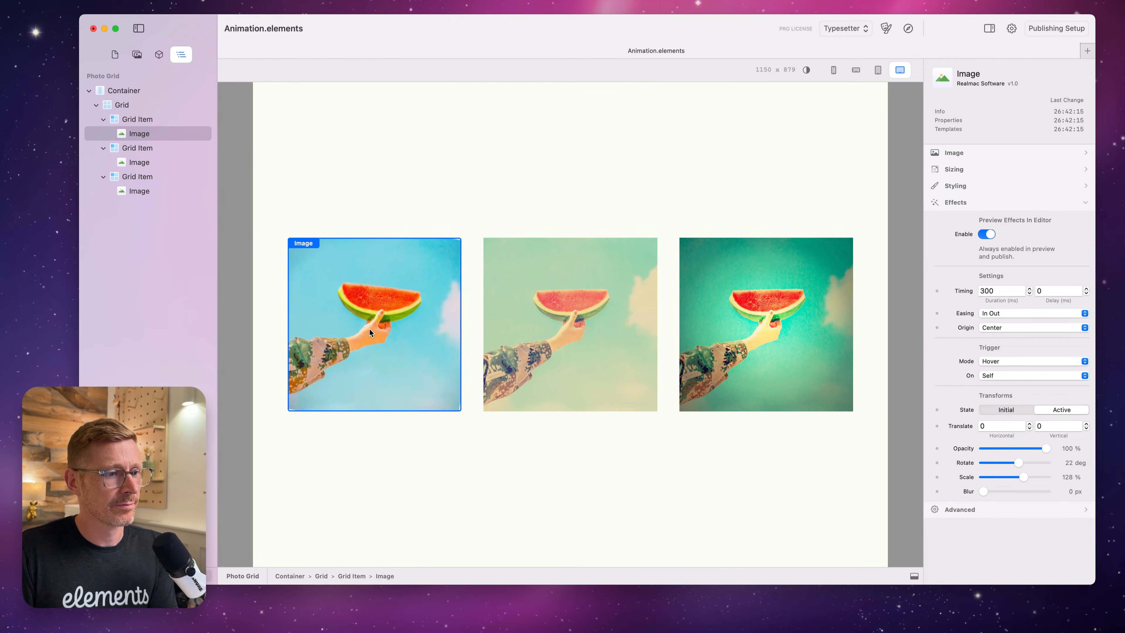
Give the middle image a Hover effect with an Initial-state scale of 116 % and a blur of 2 px.
left_click(578, 324)
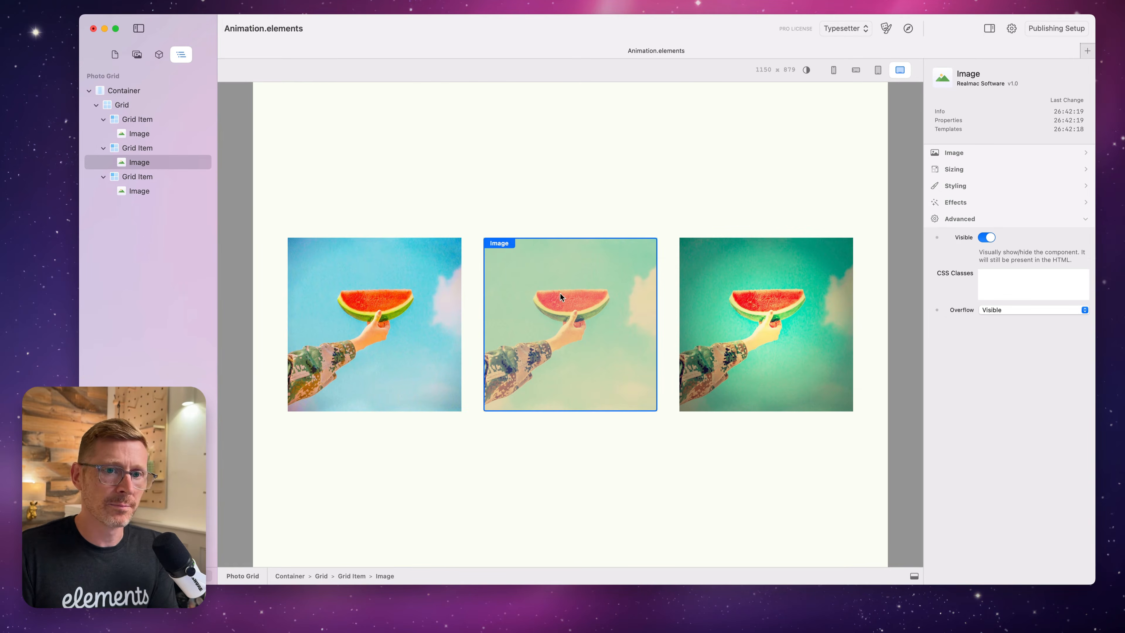
left_click(1005, 204)
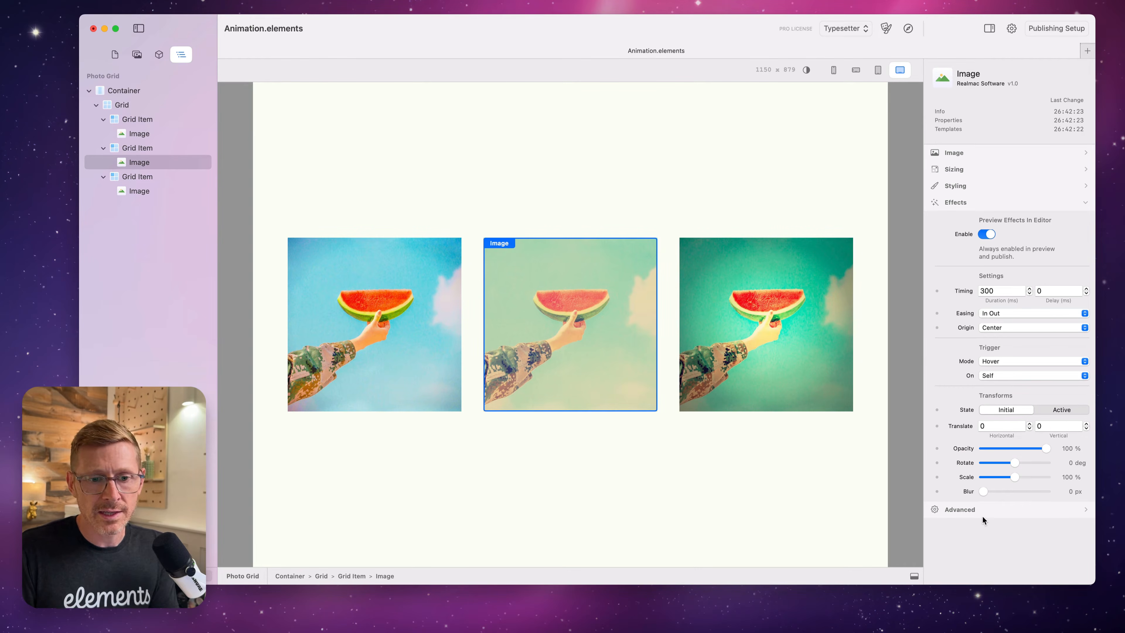
left_click_drag(1016, 477, 980, 492)
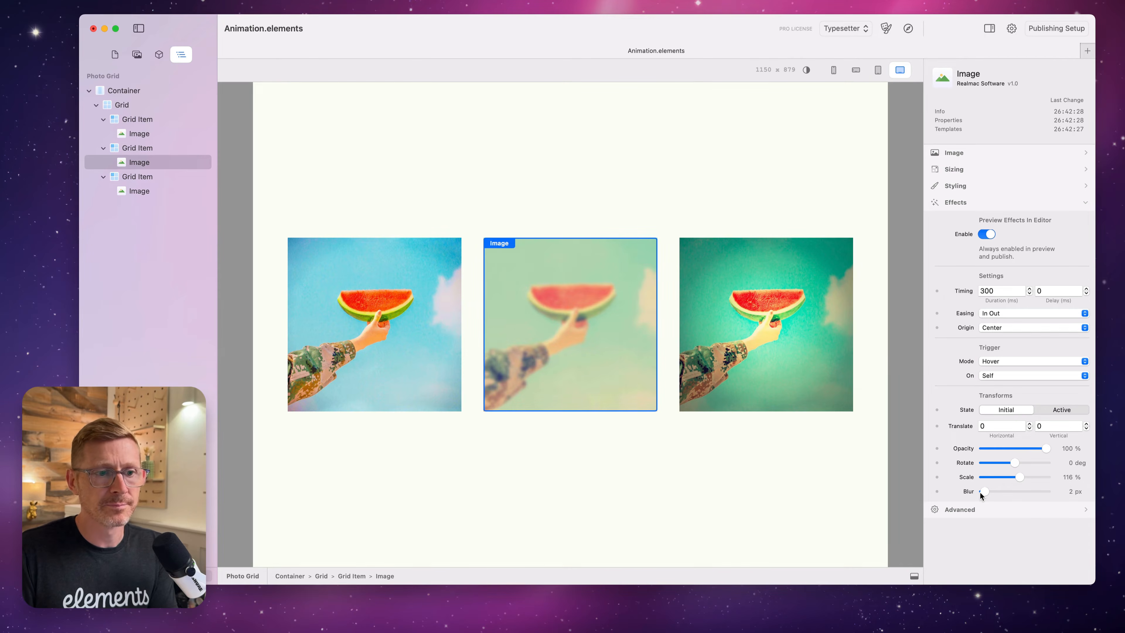
Preview the photo grid's middle image effect in the browser and close the preview.
left_click(906, 30)
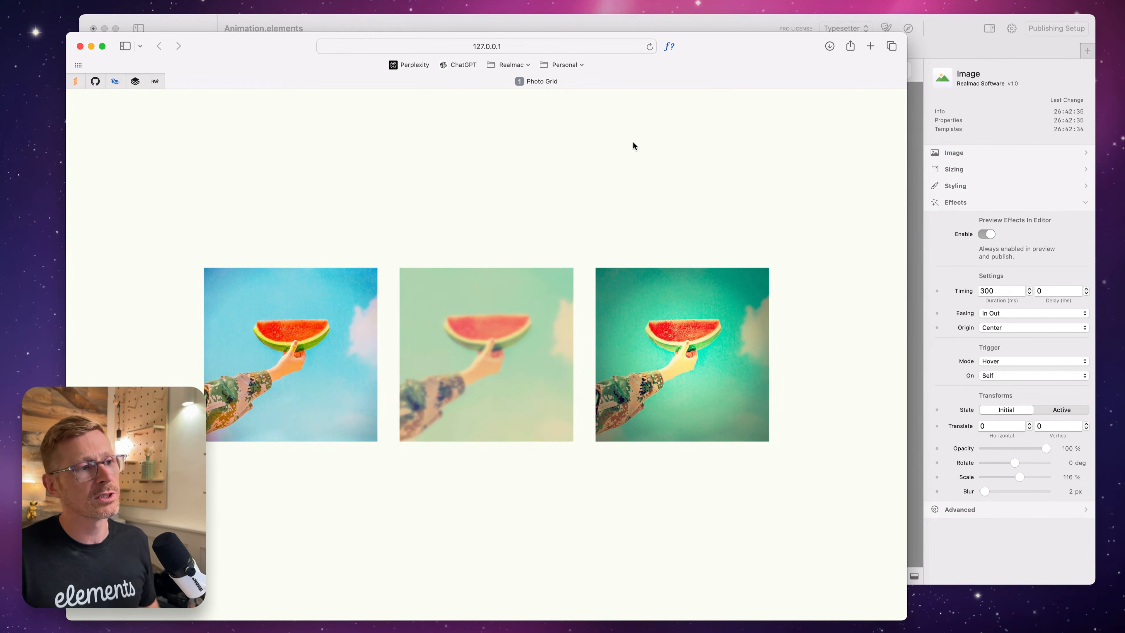
key("super+w")
Give the third image a Hover effect with an Active-state scale of 151 %.
left_click(831, 354)
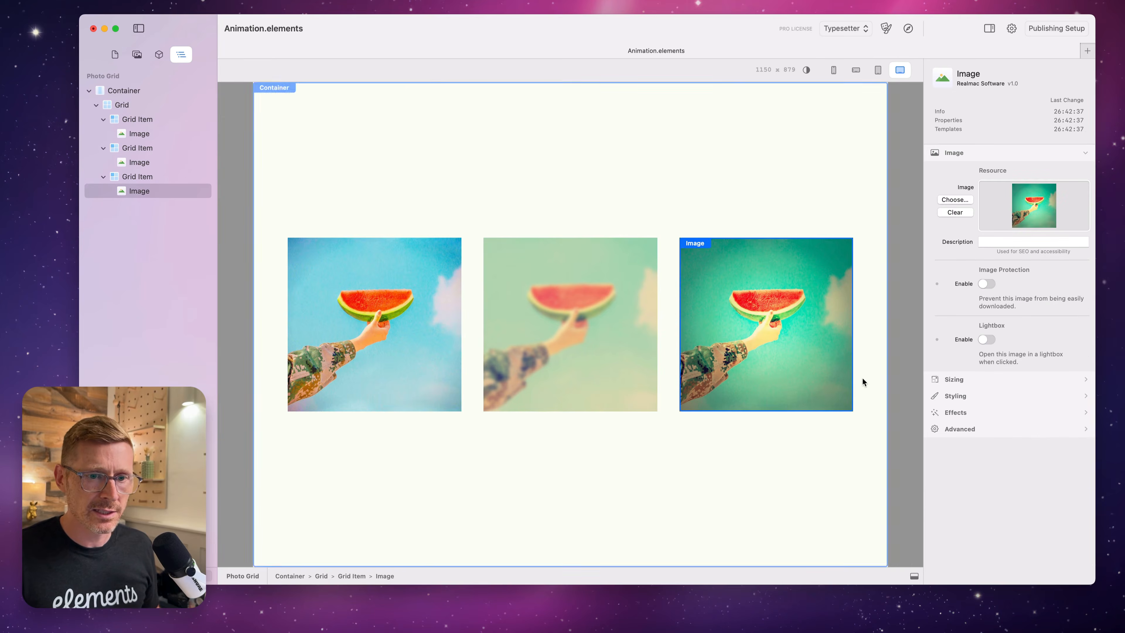
left_click(1008, 413)
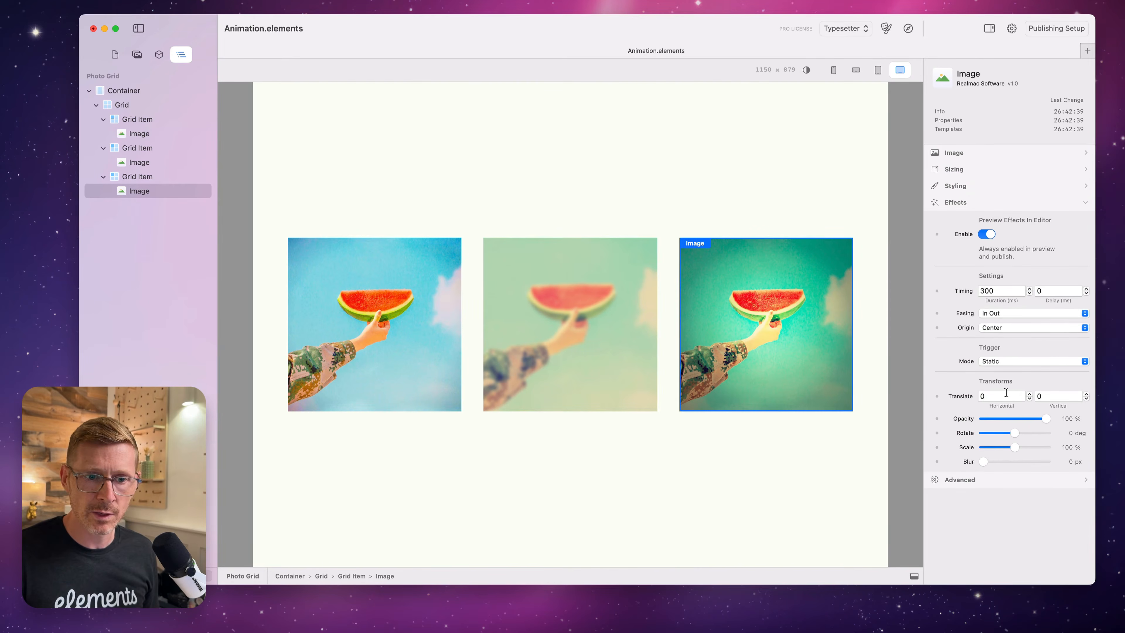
left_click(1015, 362)
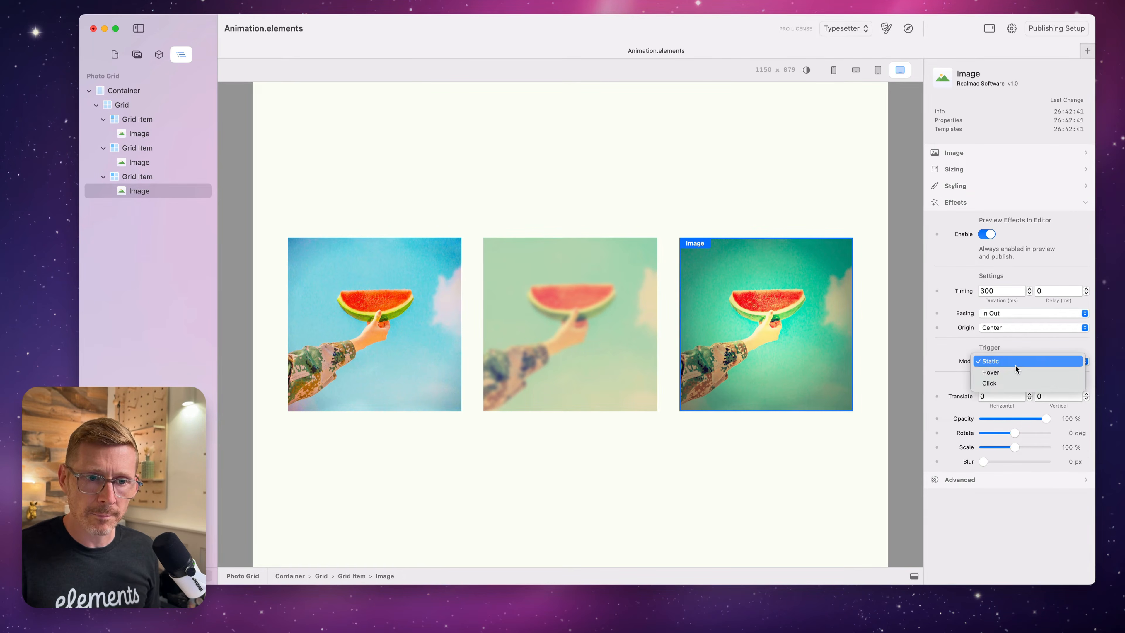
left_click(1018, 372)
left_click(1060, 411)
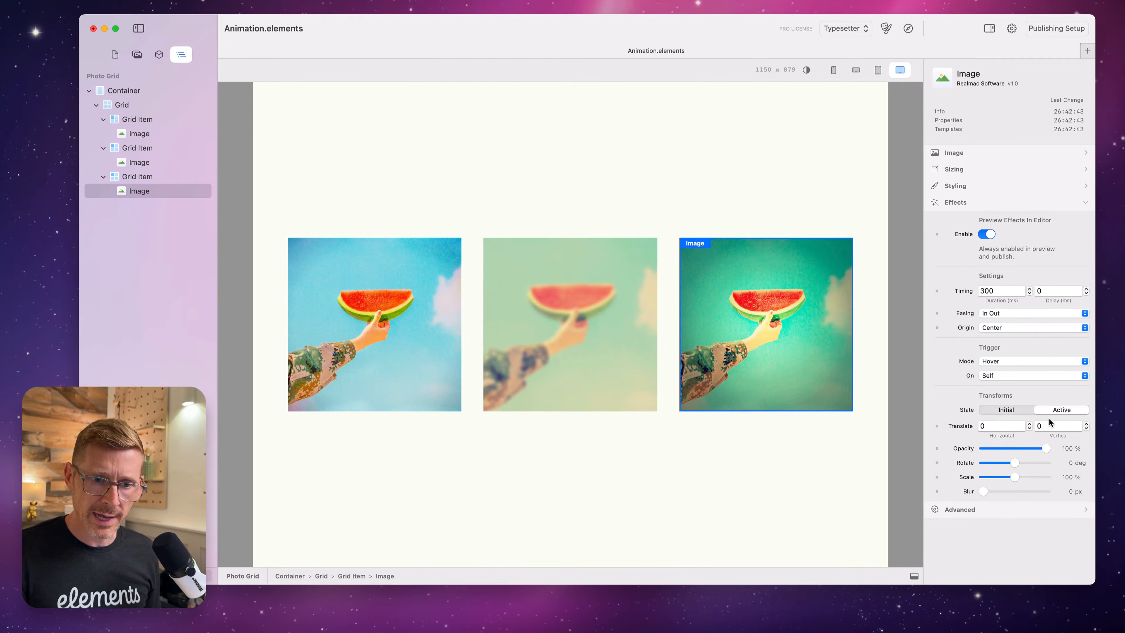
left_click_drag(1015, 478, 1030, 479)
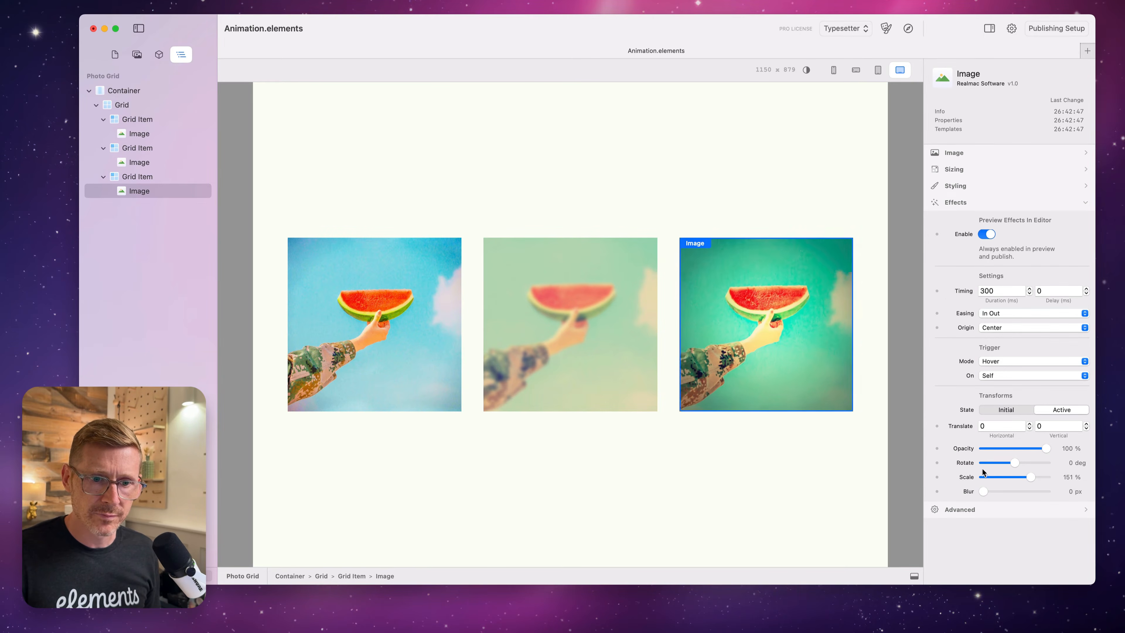
Set the third image's Active-state horizontal translate to 60, its scale to 168 % and its rotation to -180 degrees.
left_click(1003, 426)
type("100")
key("Return")
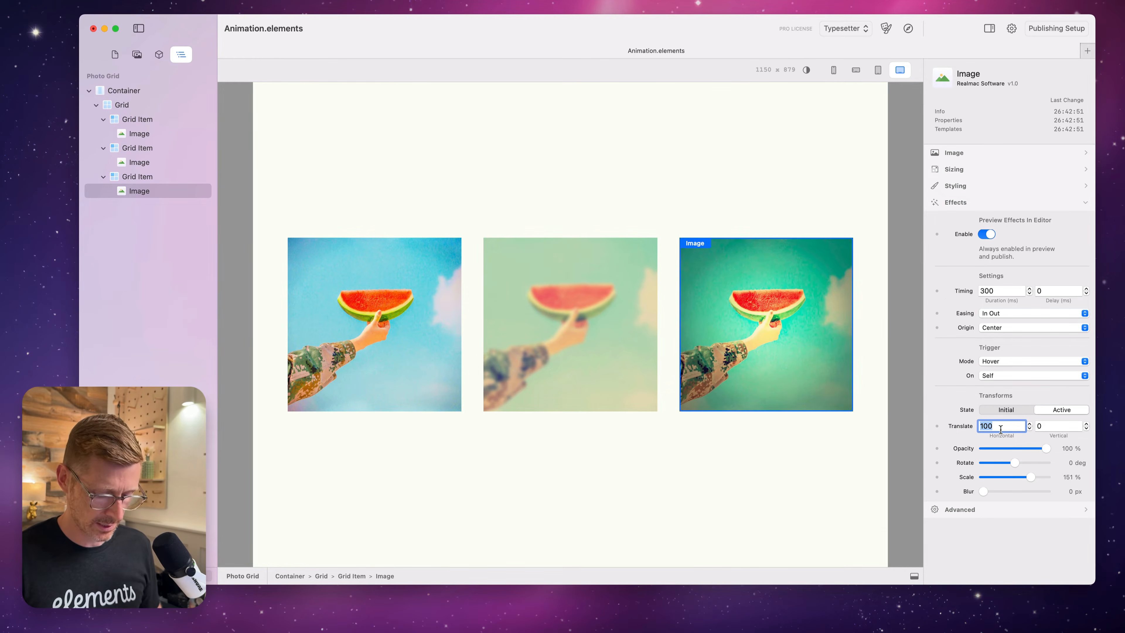
type("60")
key("Return")
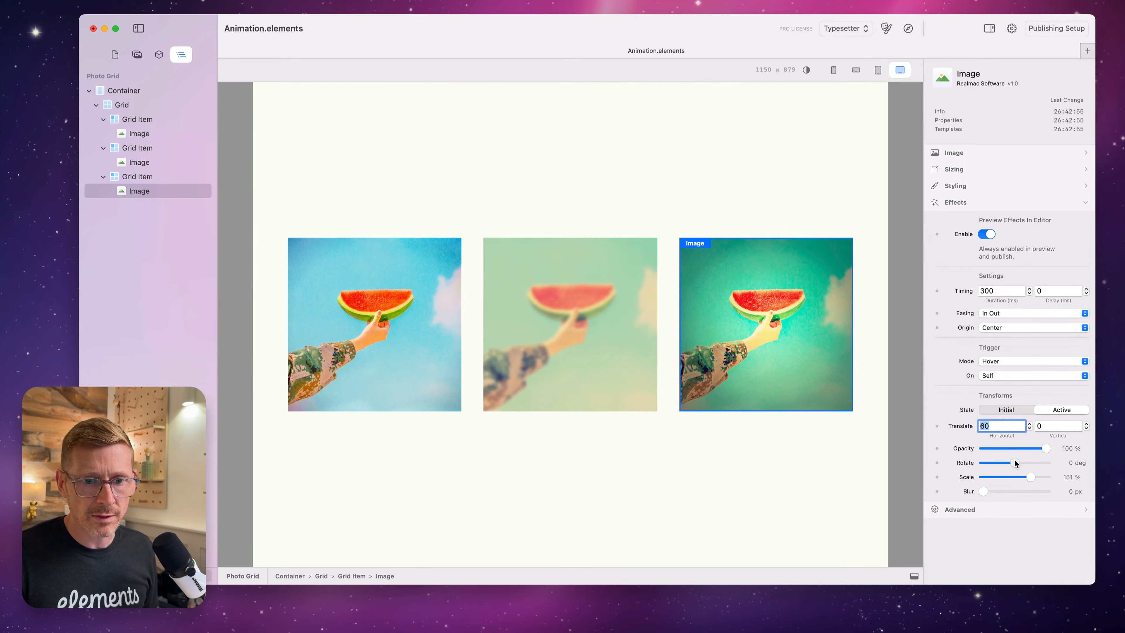
left_click_drag(1016, 463, 1037, 477)
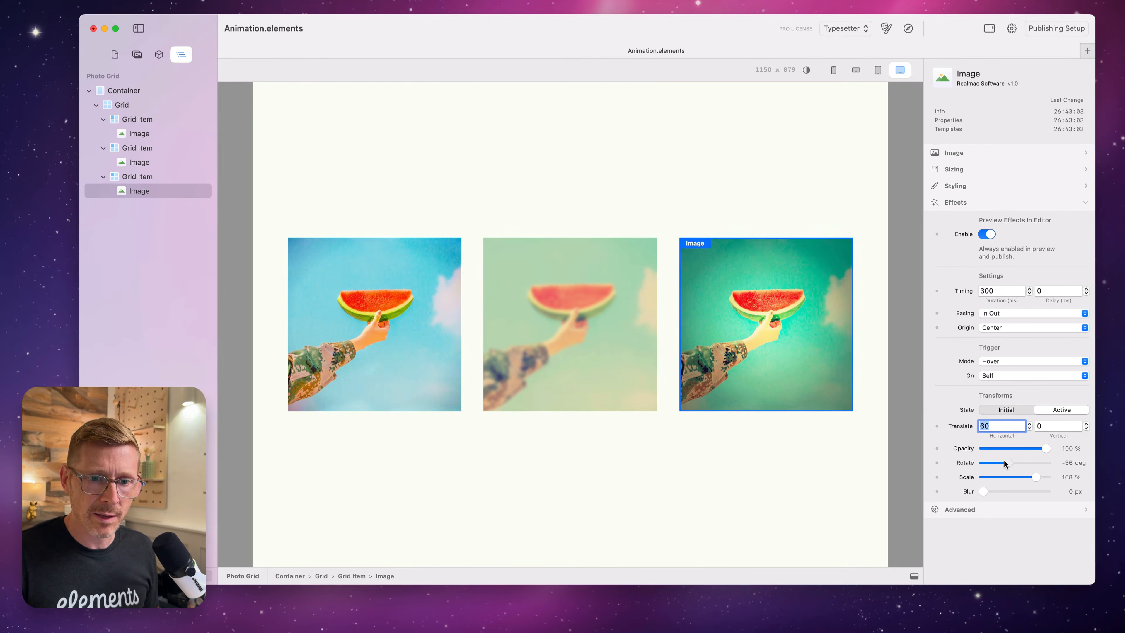
left_click_drag(1004, 463, 939, 473)
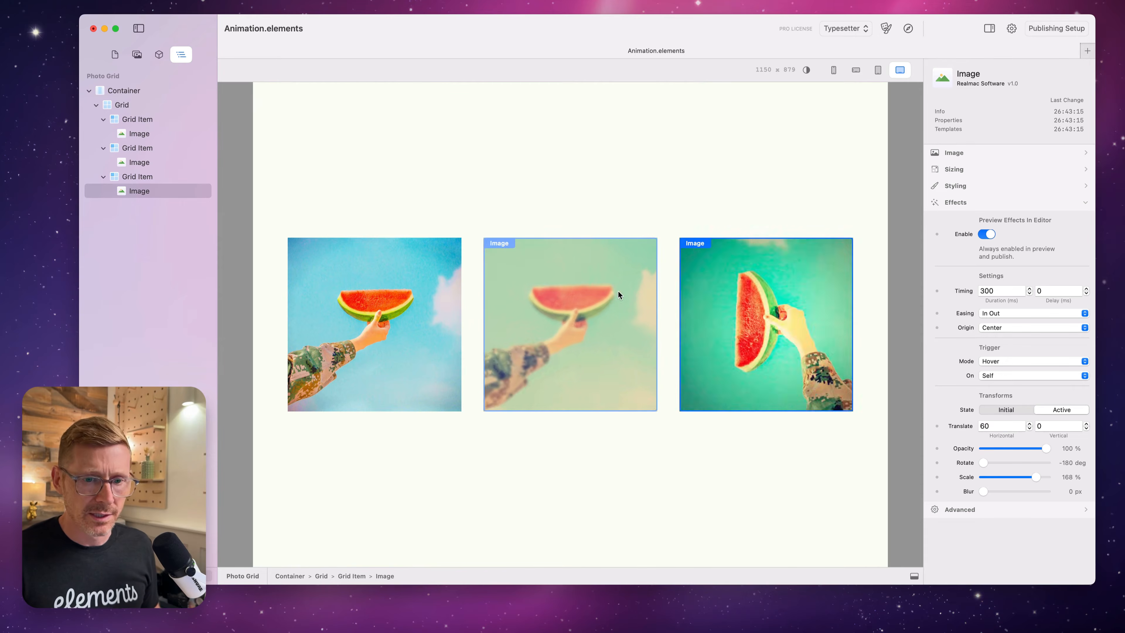
Set the third grid item's Overflow to Visible and check its image's hover effect without clipping.
left_click(356, 576)
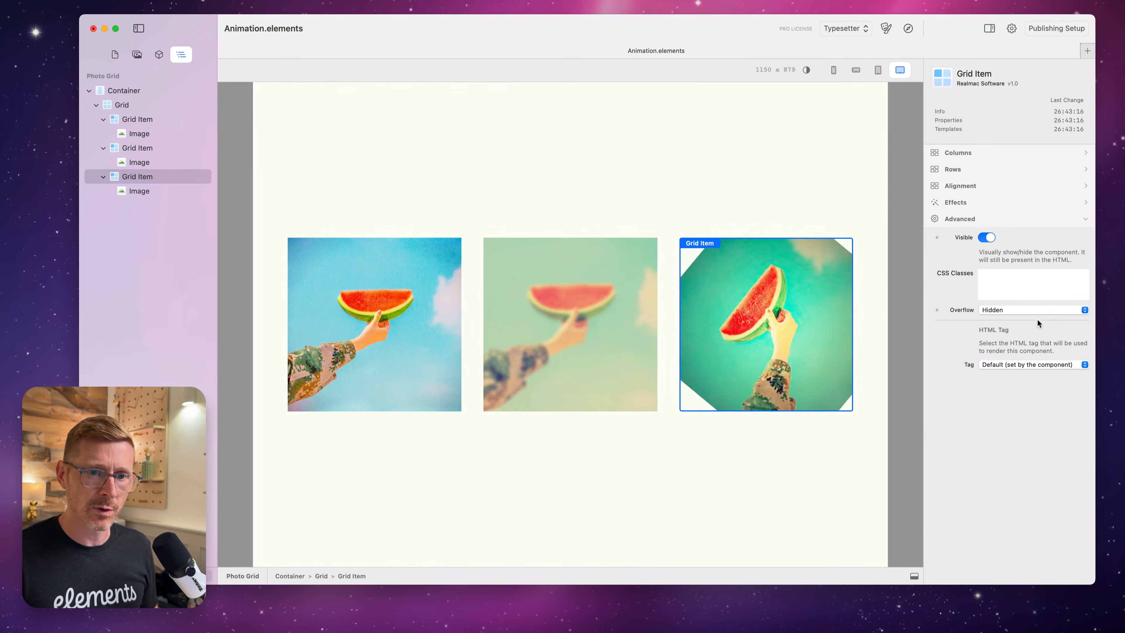
left_click(1030, 308)
left_click(1032, 299)
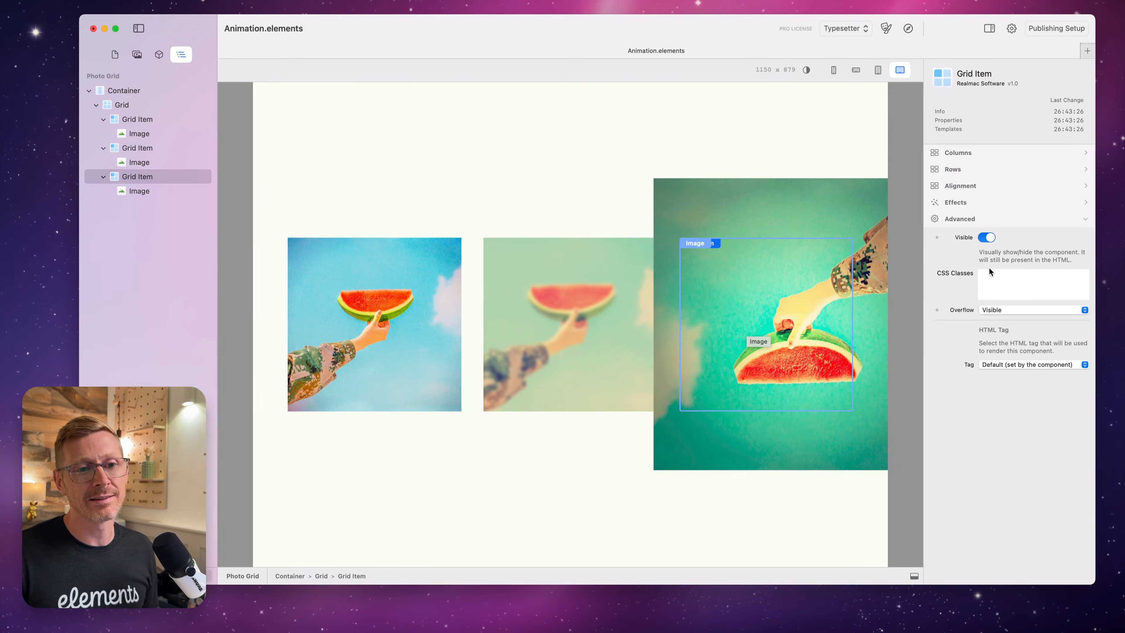
left_click(724, 345)
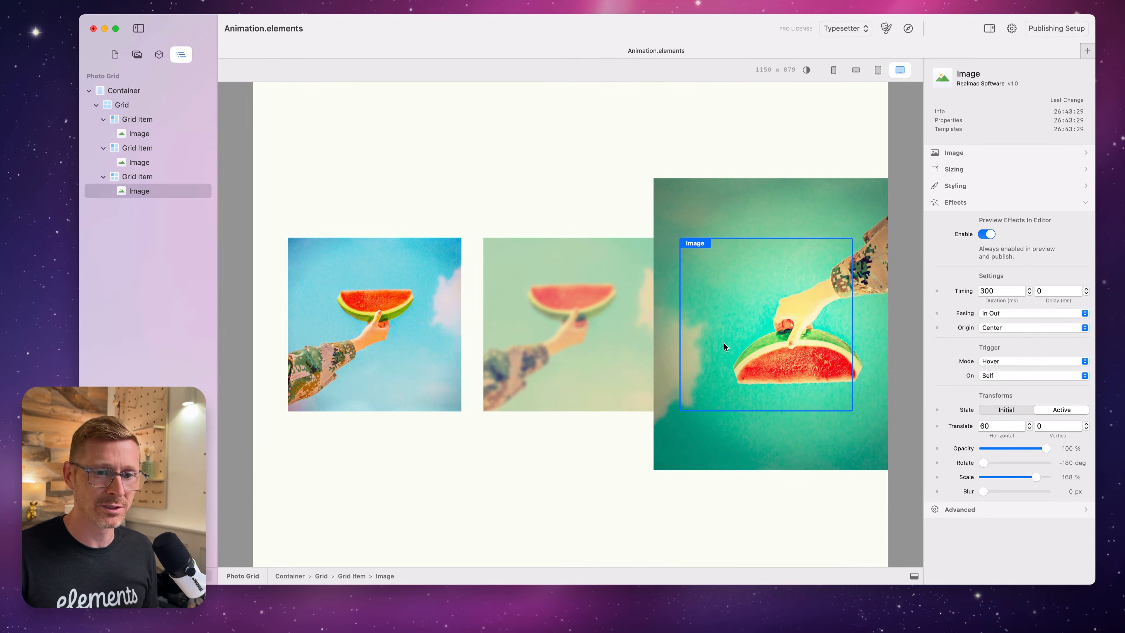
Set the third grid item's Overflow option back to Hidden.
left_click(360, 576)
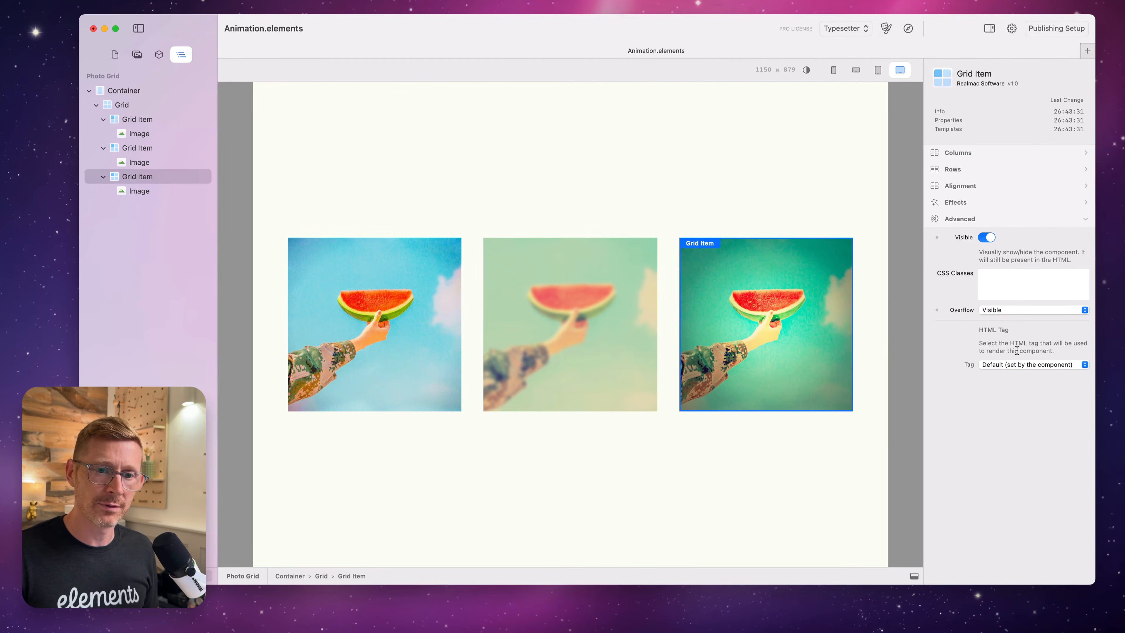
left_click(1009, 309)
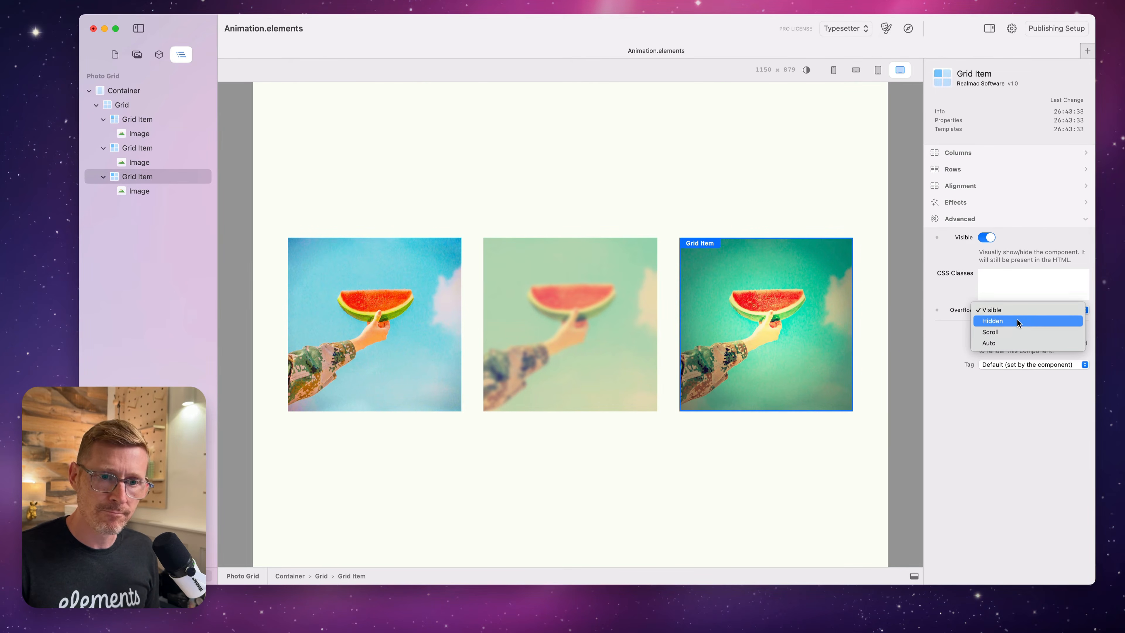
left_click(1016, 319)
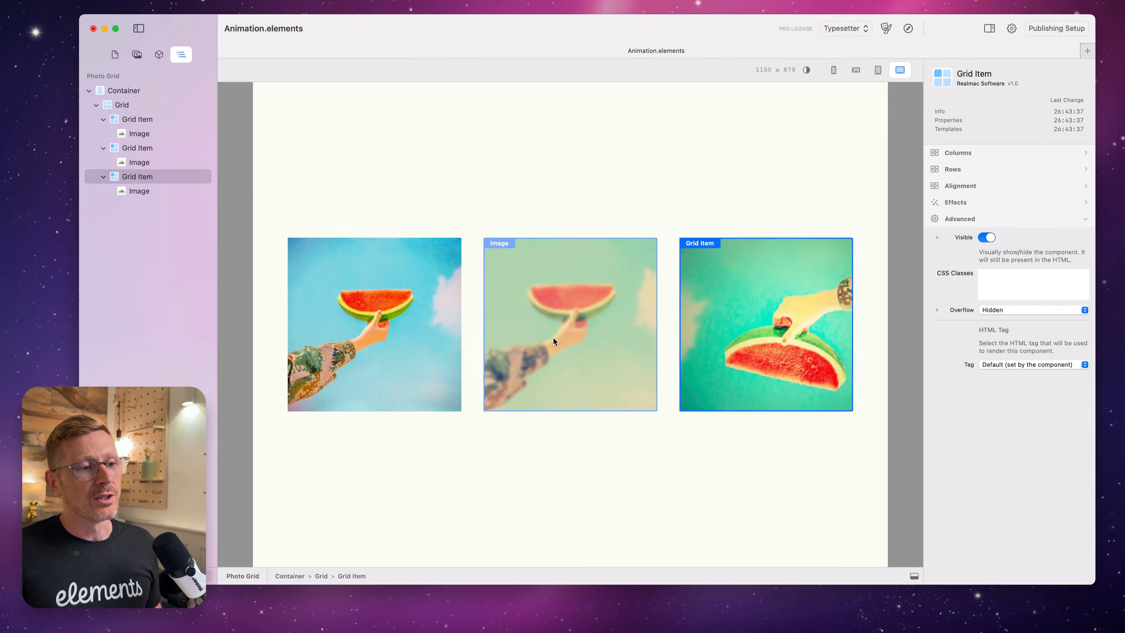
Open the Photo Grid Global page.
left_click(160, 55)
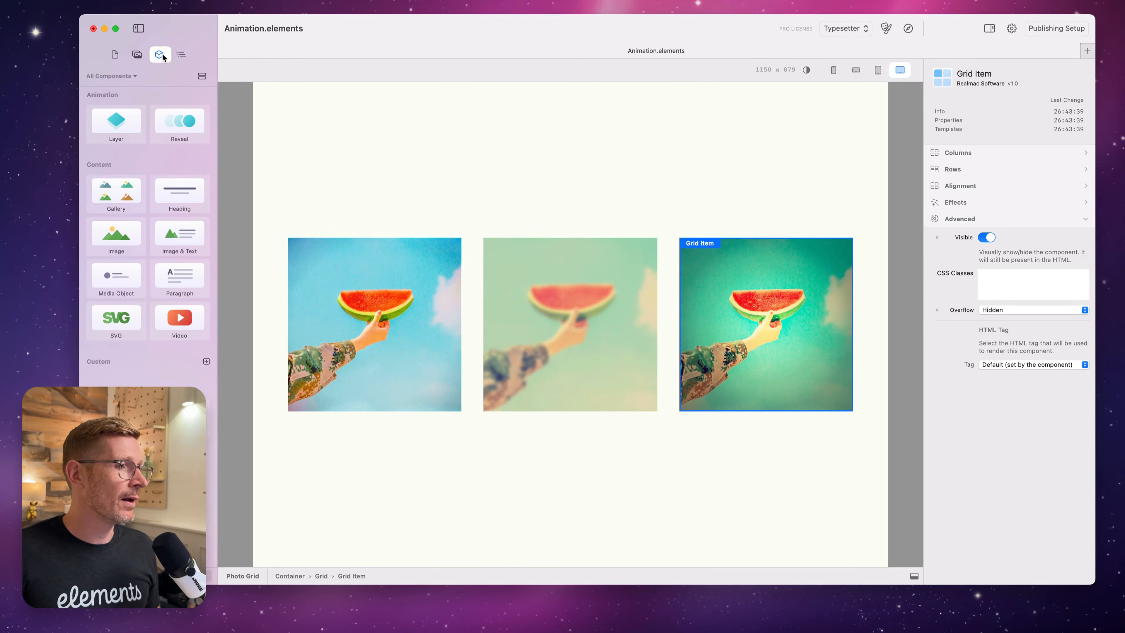
left_click(137, 55)
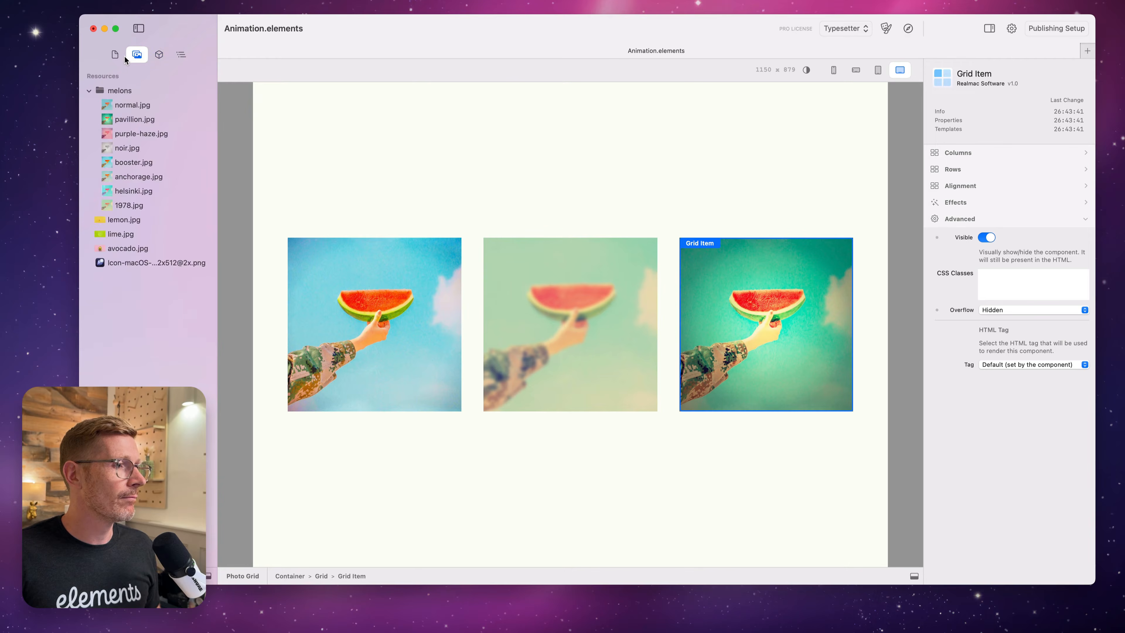
left_click(115, 55)
left_click(154, 160)
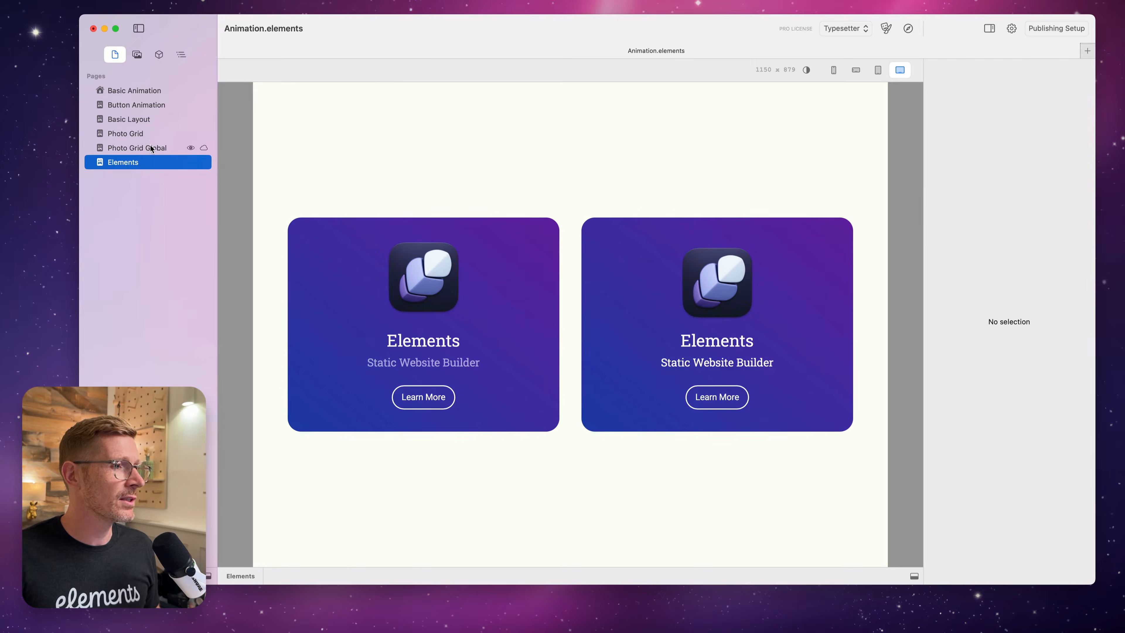
left_click(148, 147)
Delete the third and middle images from the grid, keeping their grid items.
left_click(796, 320)
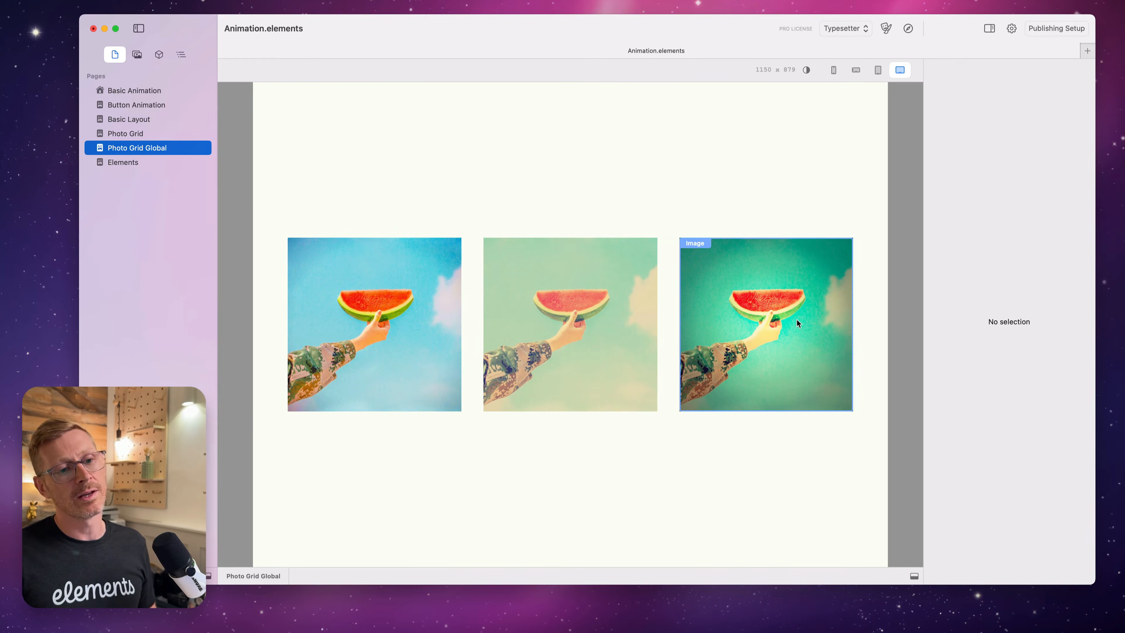
key("Delete")
left_click(518, 336)
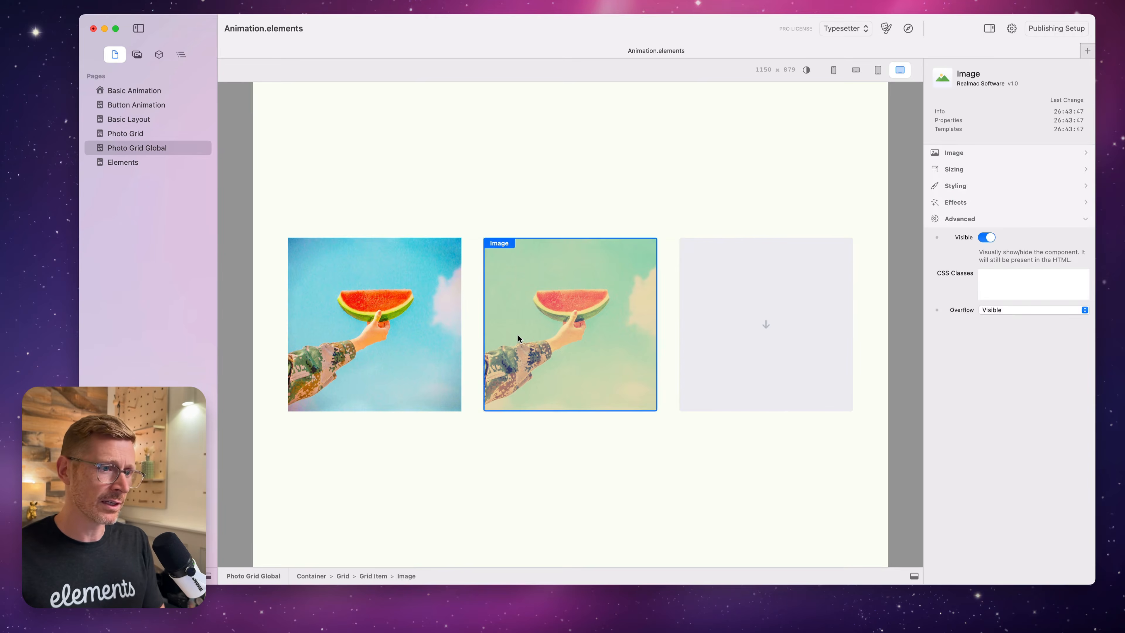
key("Delete")
Set the Overflow option of all three grid items on the Photo Grid Global page to Hidden.
left_click(436, 326)
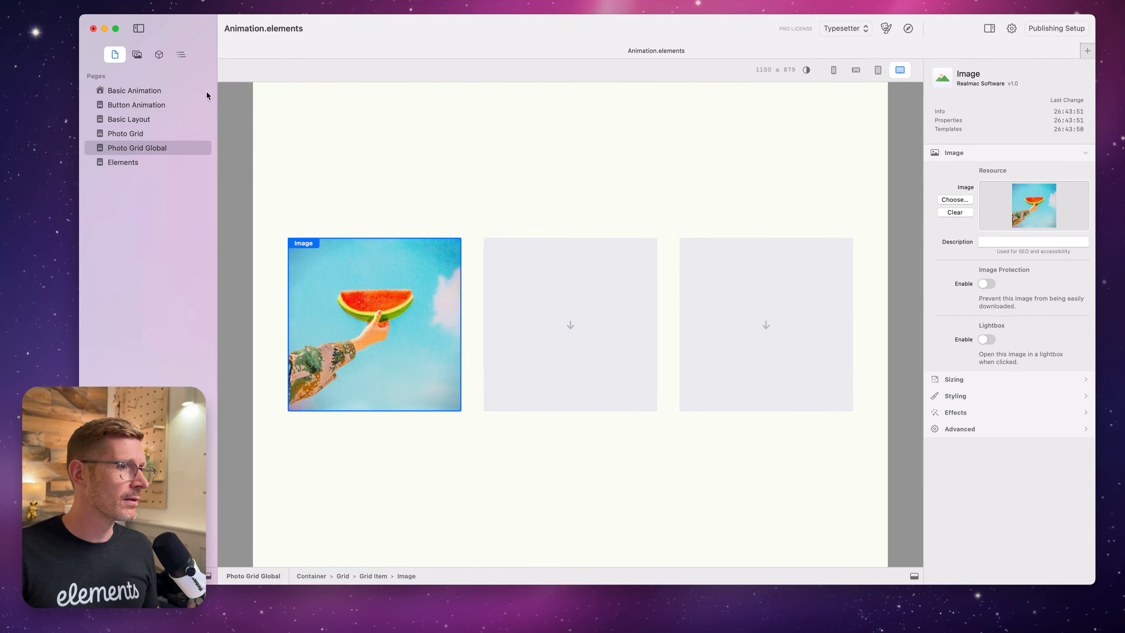
left_click(181, 54)
left_click(155, 118)
left_click(155, 148, "super")
left_click(155, 163, "super")
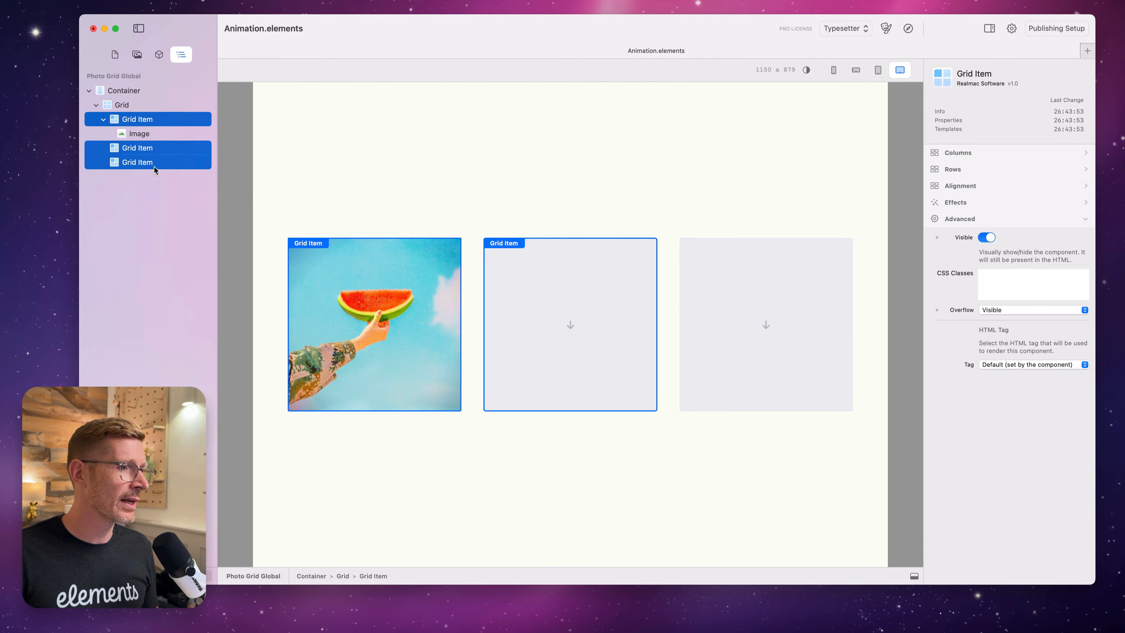
left_click(1014, 309)
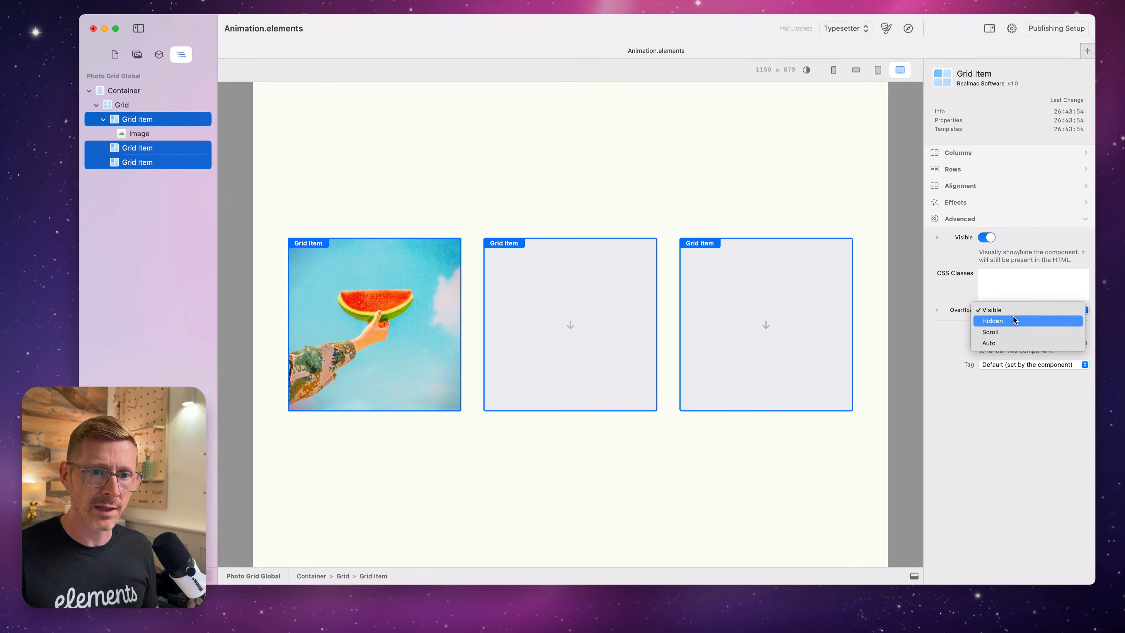
left_click(1015, 322)
Duplicate the empty third grid item three times to add a second row.
left_click(406, 277)
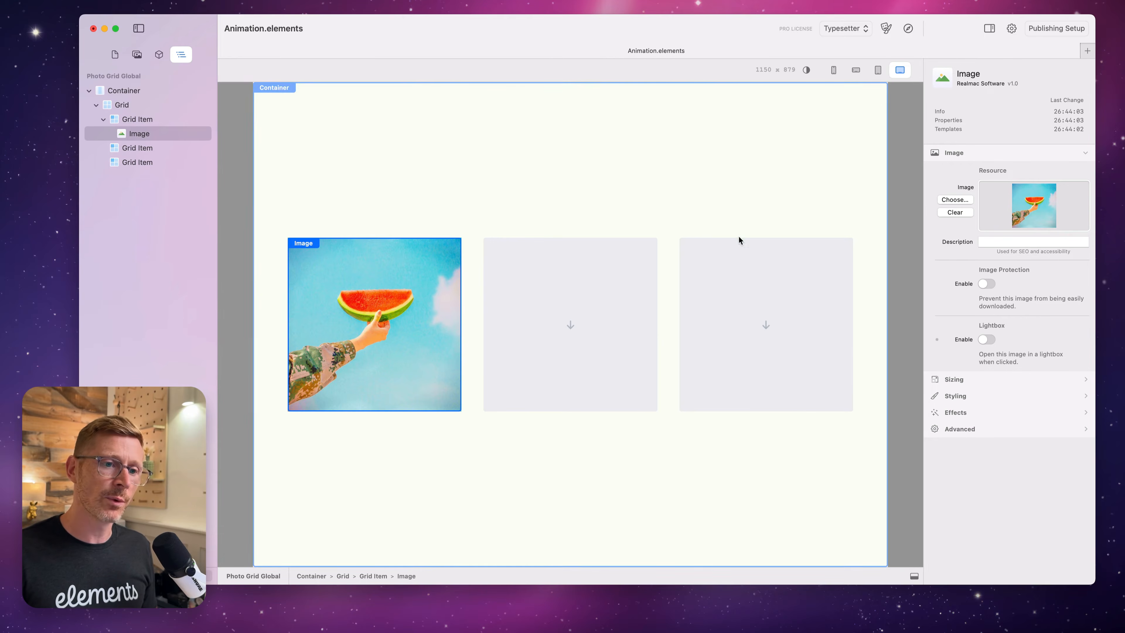
left_click(811, 325)
key("super+d")
key("super+d")
key("super+d")
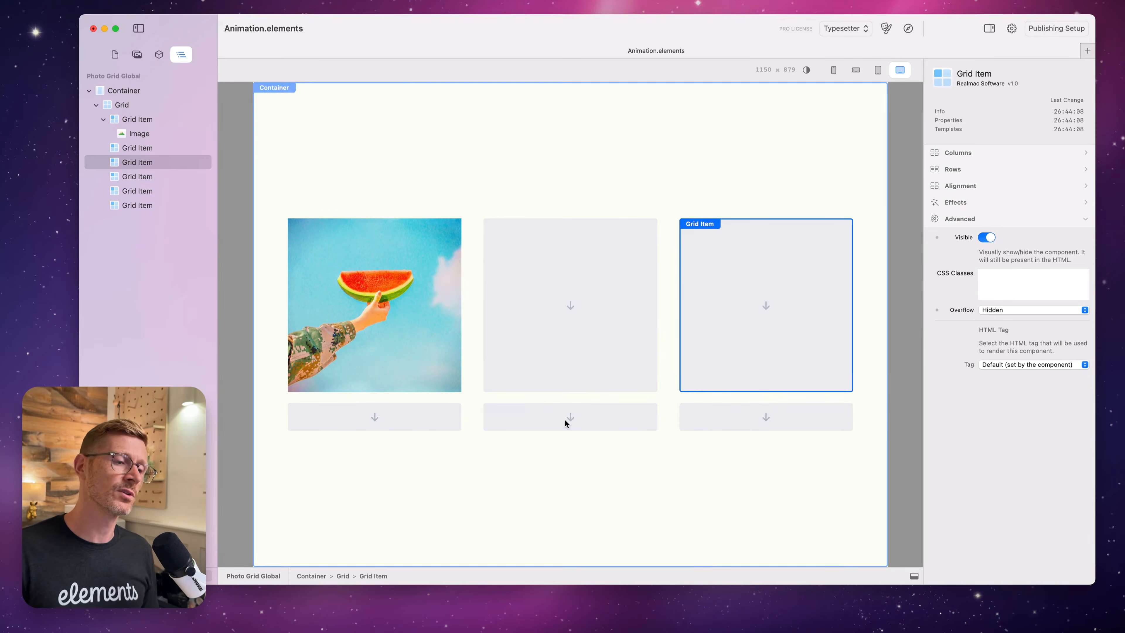
Convert the image in the first grid item to a global component.
left_click(435, 340)
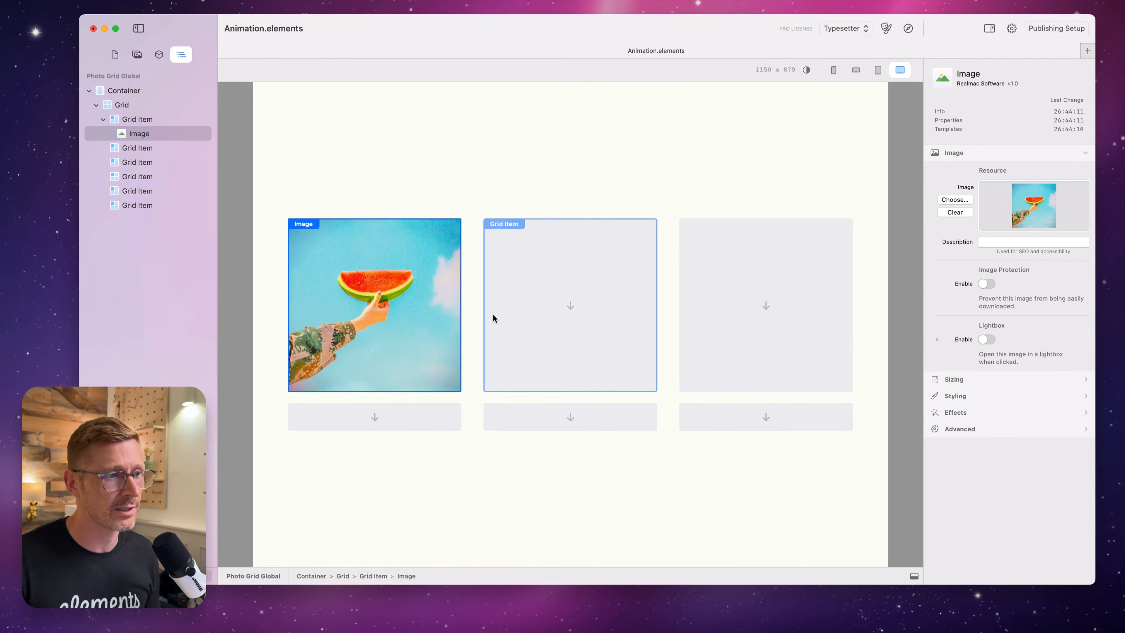
right_click(429, 301)
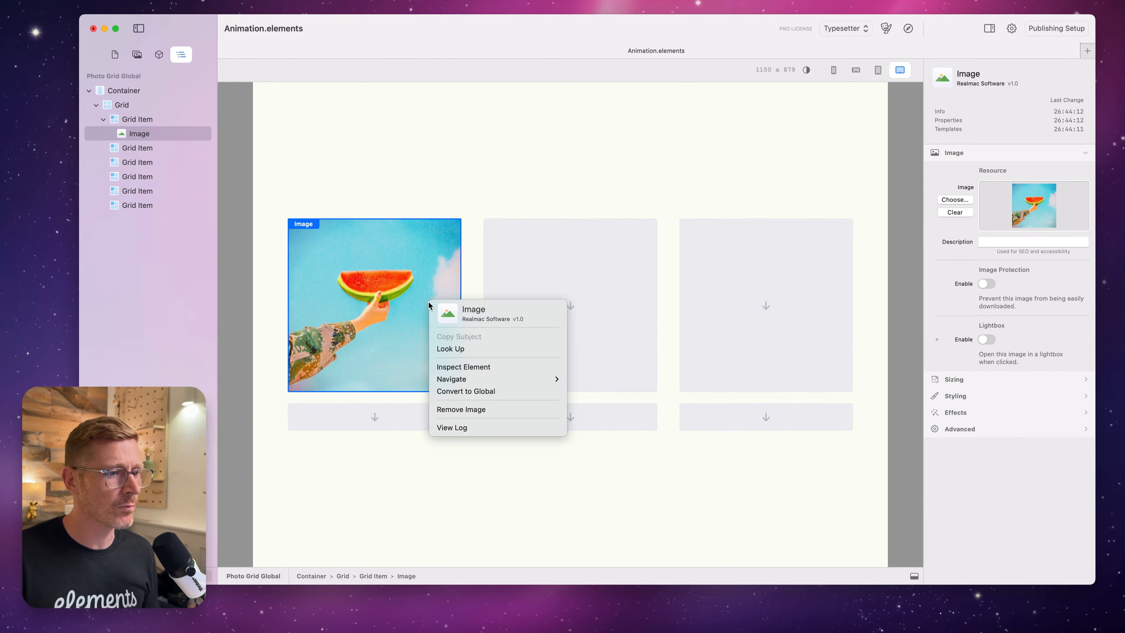
left_click(506, 391)
Rename the global image component to Image Animation and add it to the second and third grid items.
left_click(159, 54)
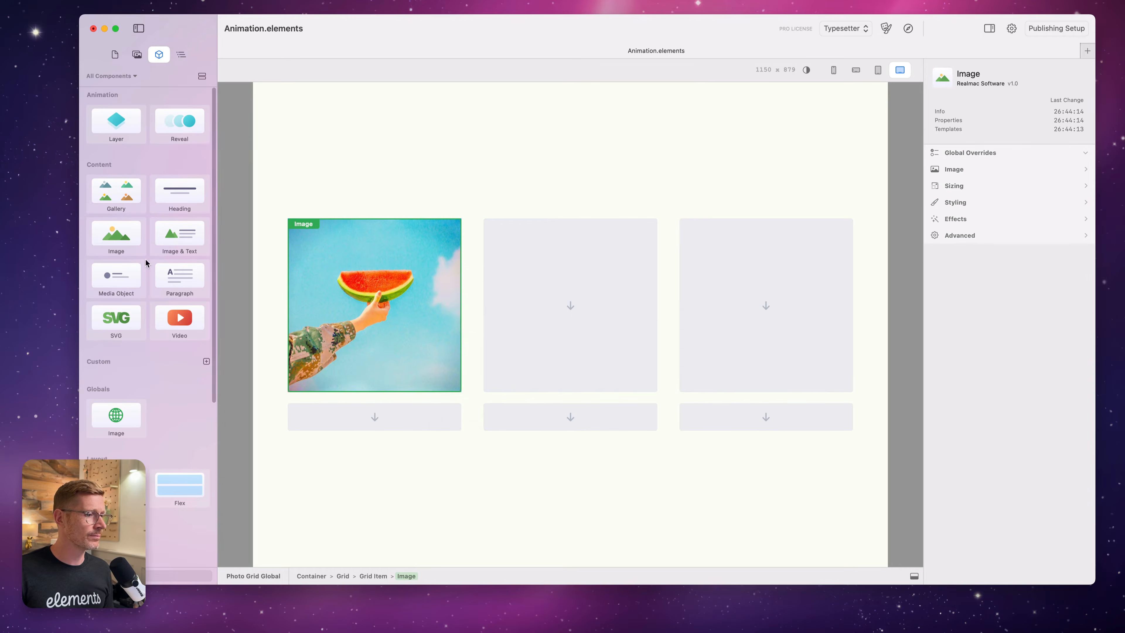
right_click(106, 420)
left_click(153, 452)
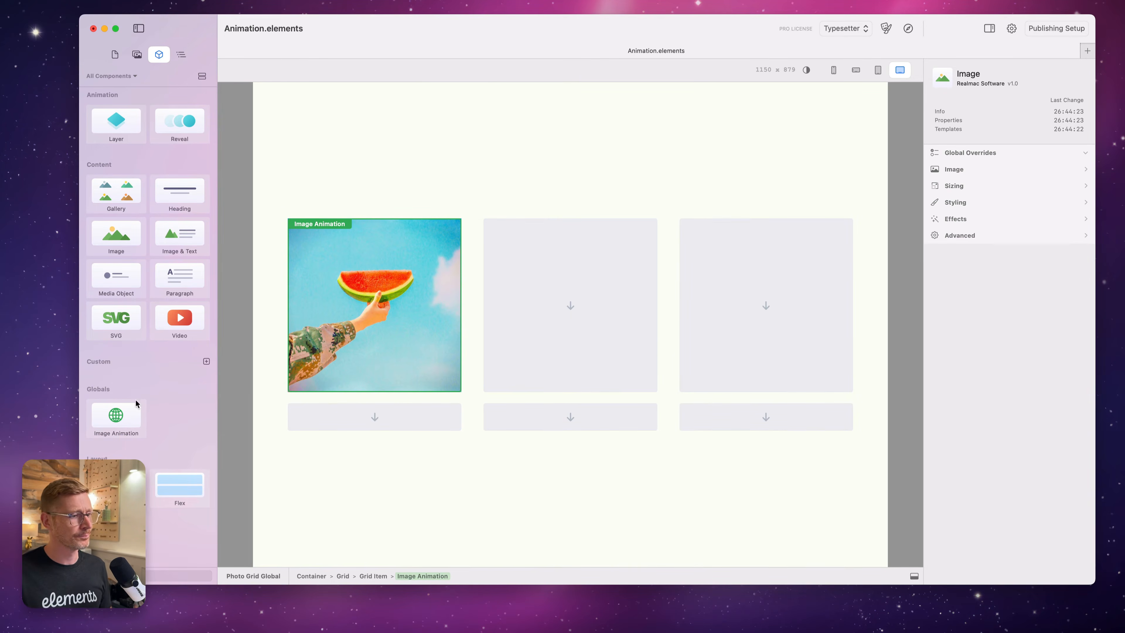
left_click_drag(136, 403, 567, 319)
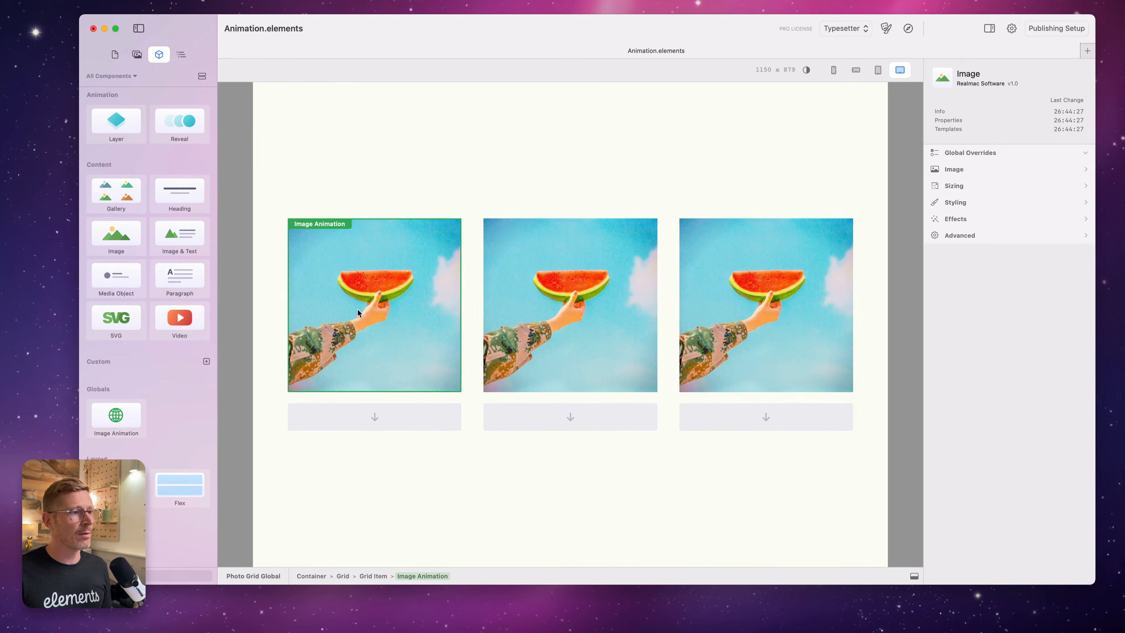
Set the effect trigger mode of the first grid item's Image Animation to Hover.
left_click(181, 53)
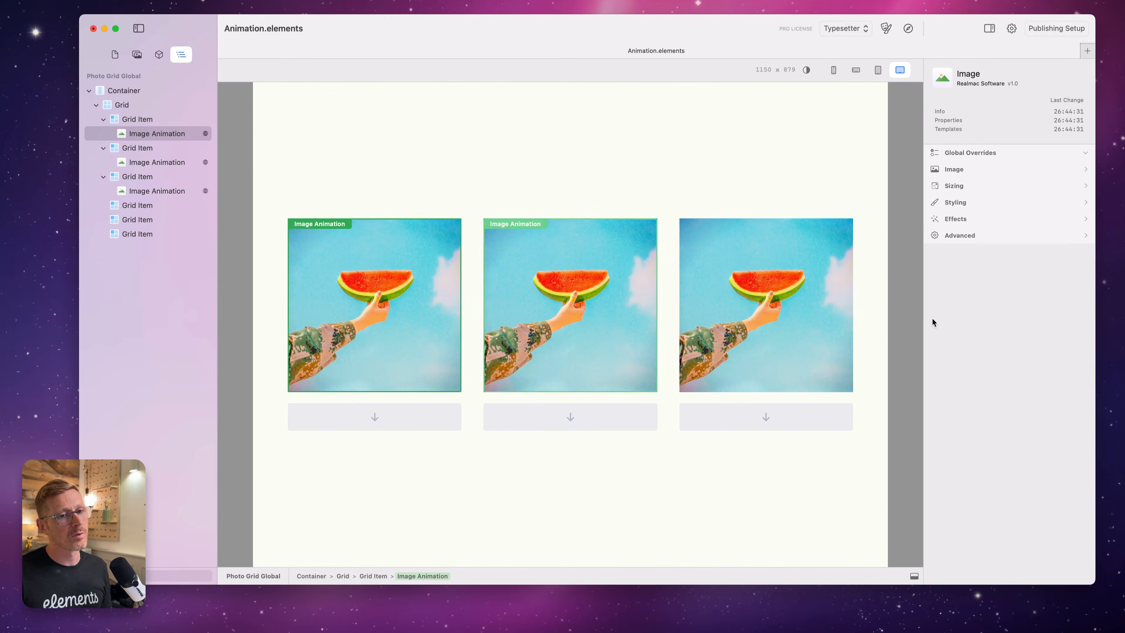
left_click(1003, 221)
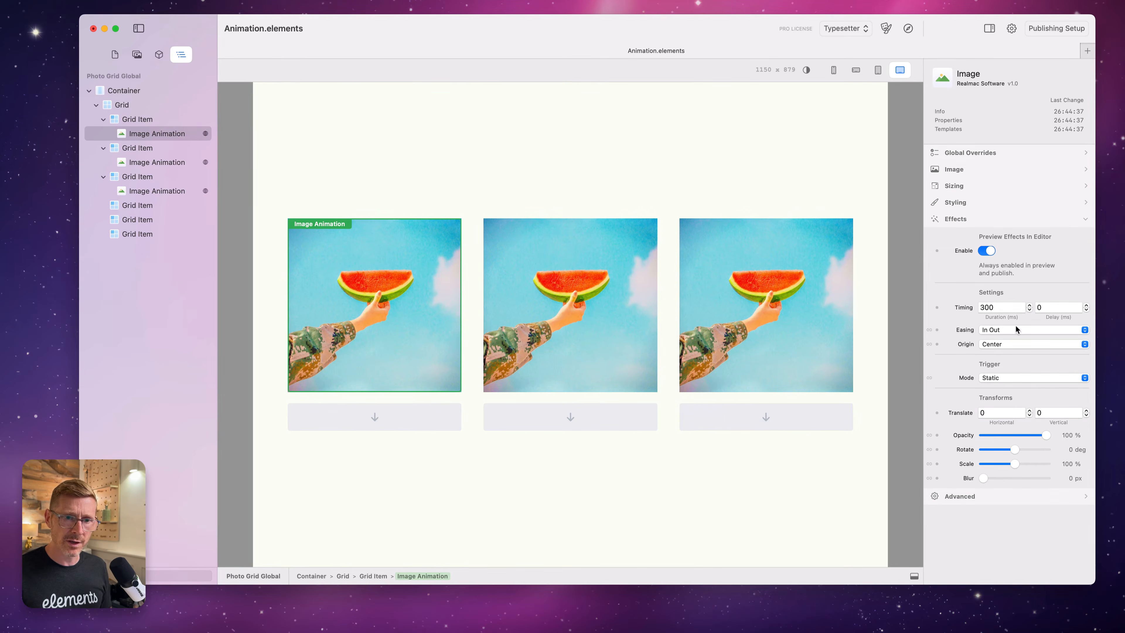
left_click(1009, 377)
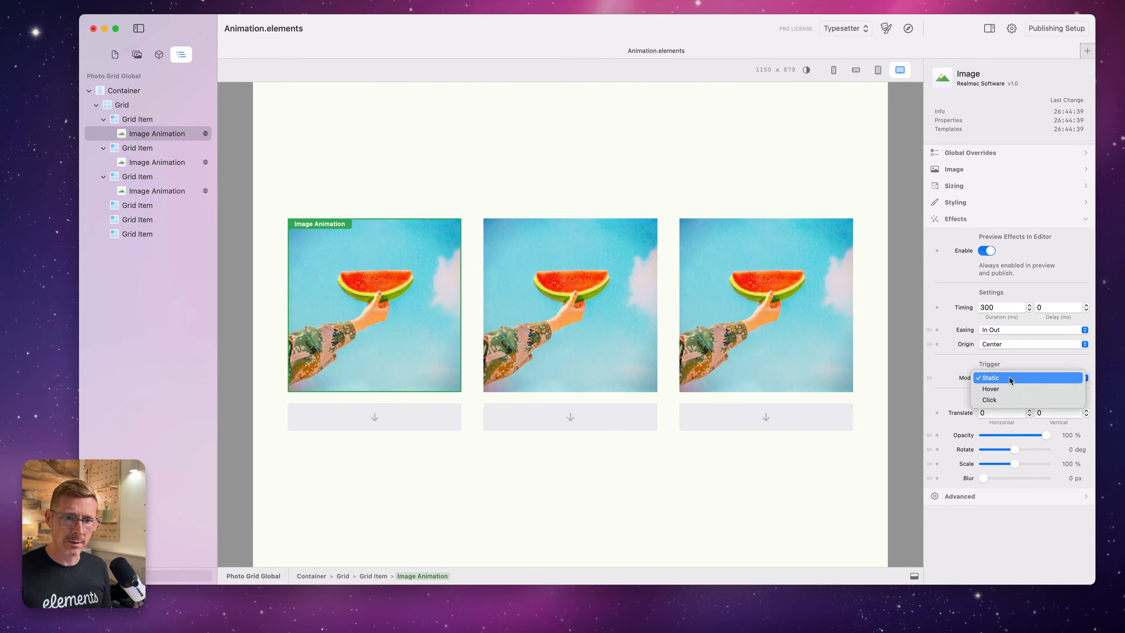
left_click(1011, 387)
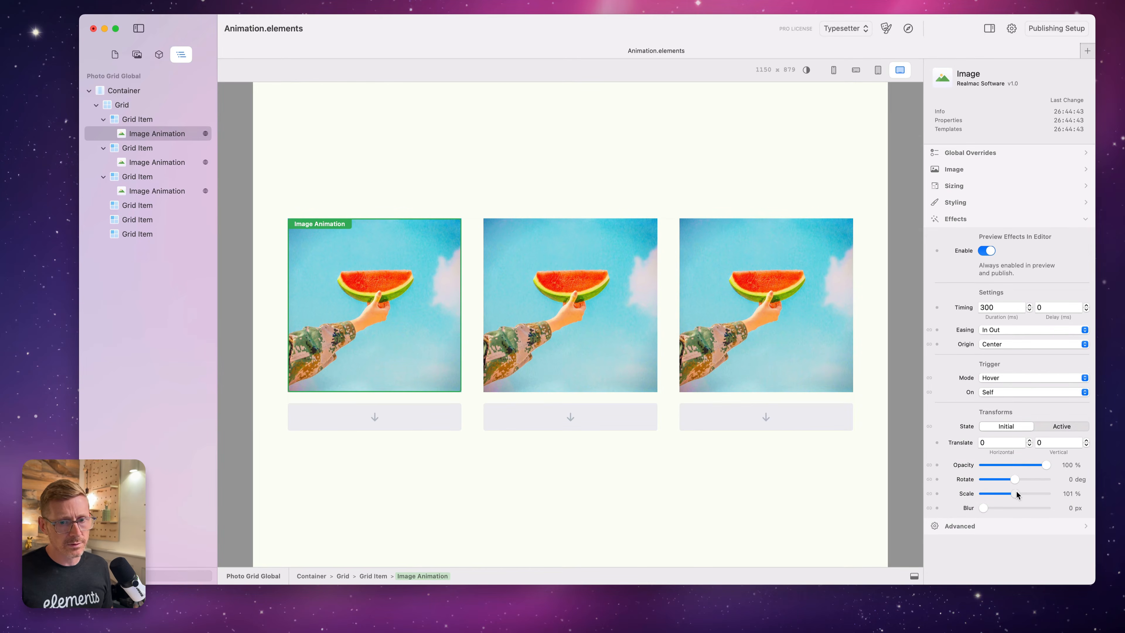
Set the initial scale of Image Animation to 154% and check the hover effect on all three grid images.
left_click_drag(1017, 491, 1033, 492)
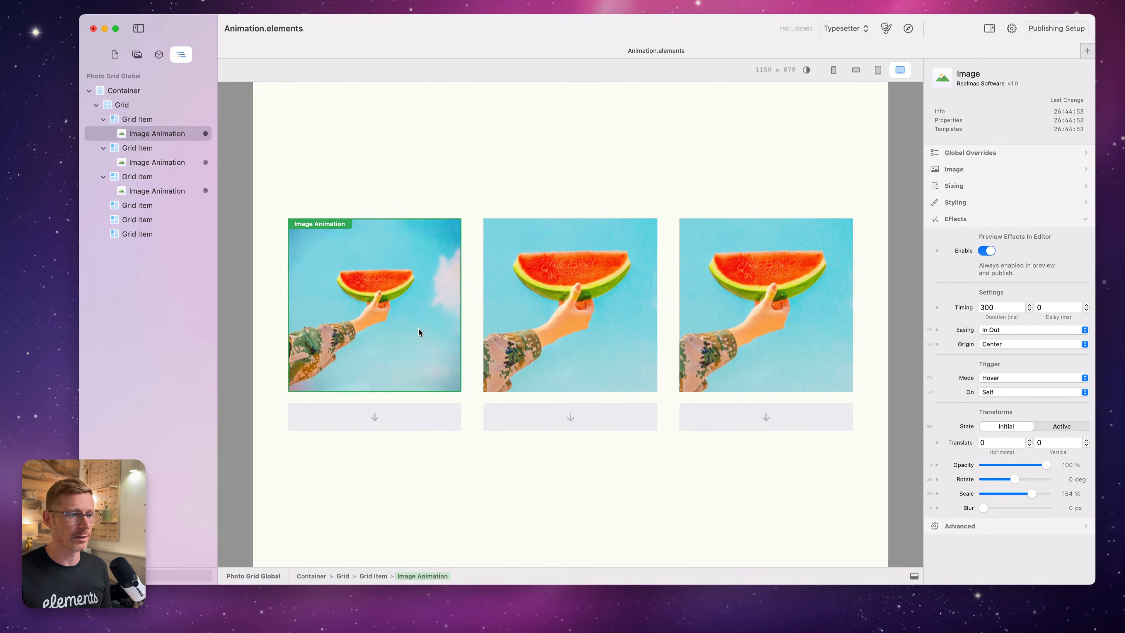
left_click(564, 274)
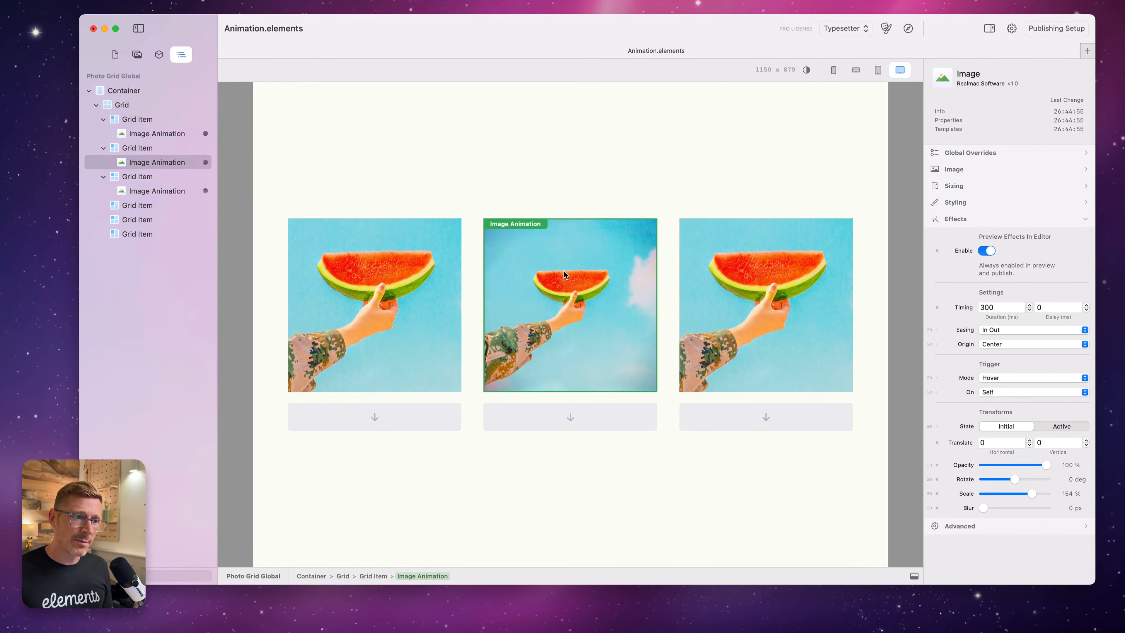
left_click(753, 288)
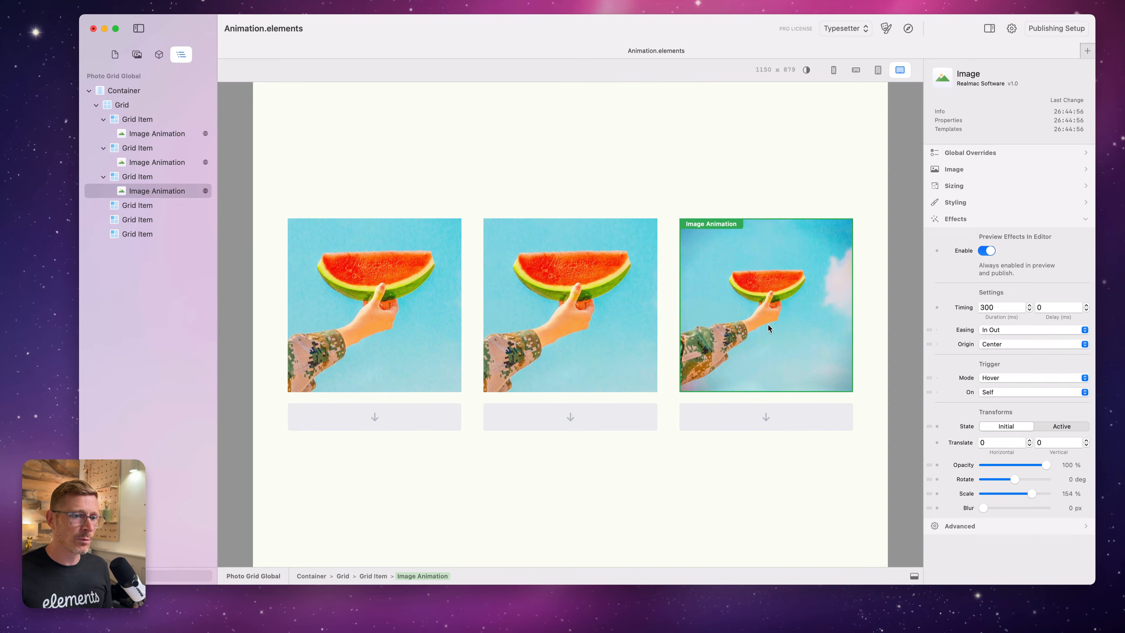
Add the global Image Animation component to the three empty grid items in the second row.
left_click(159, 54)
left_click_drag(128, 417, 734, 409)
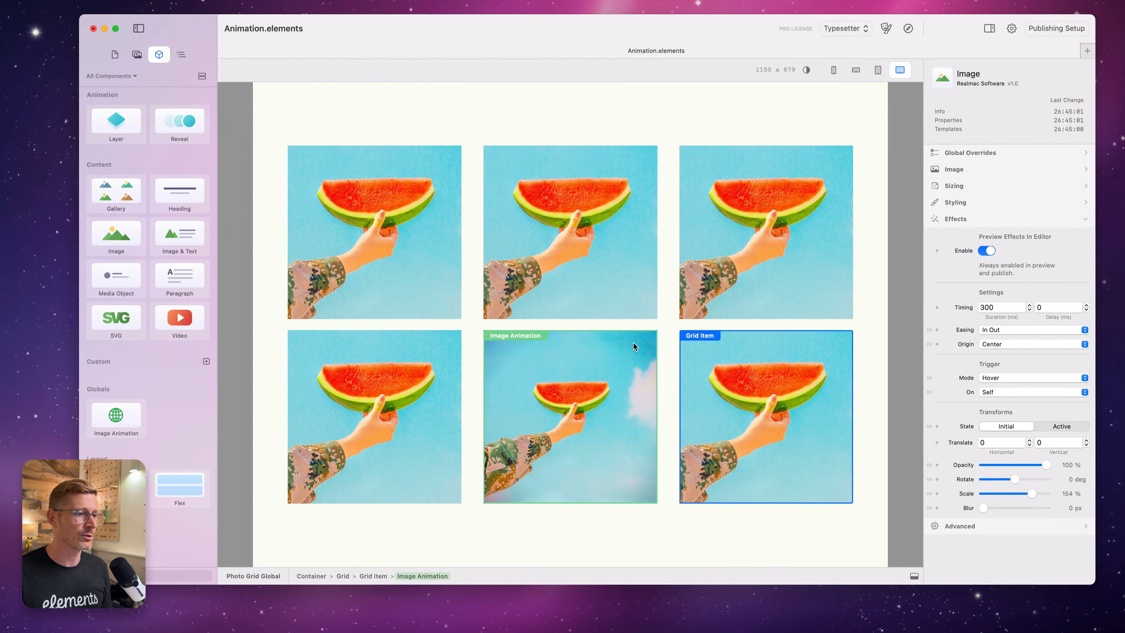
Override the image resource with pavillion.jpg in the second grid item and purple-haze.jpg in the third.
left_click(140, 57)
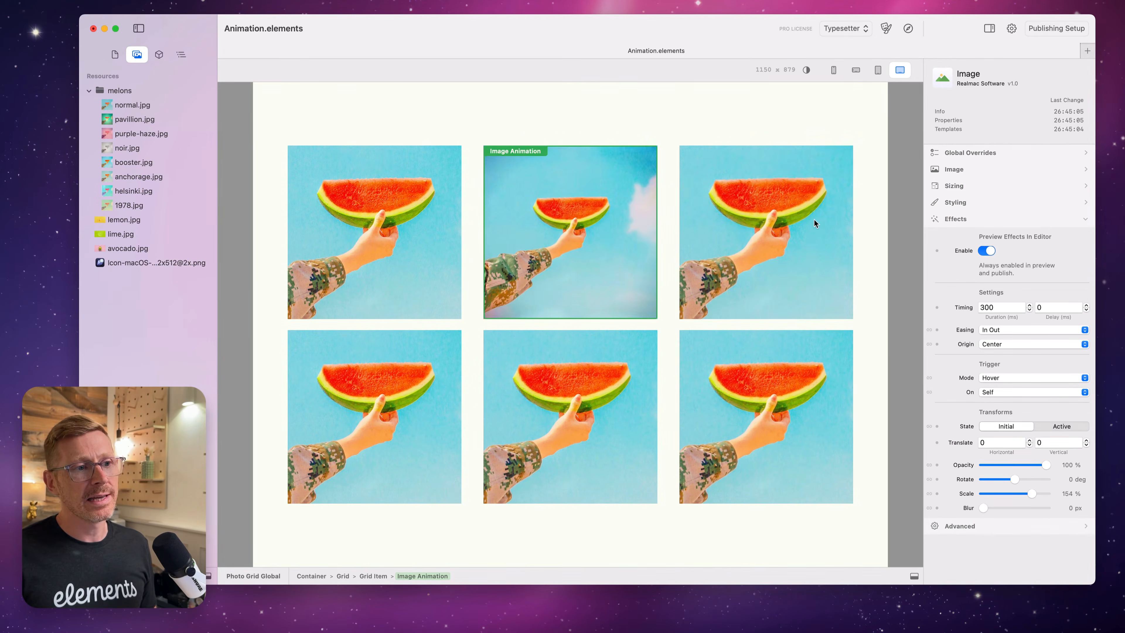
left_click(963, 169)
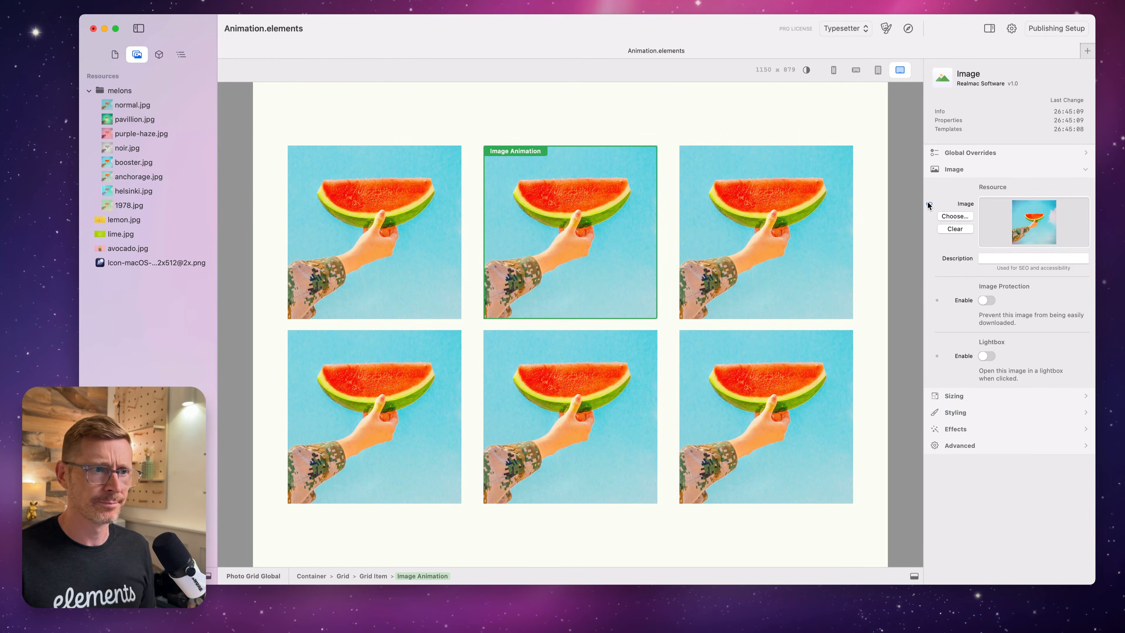
left_click(929, 204)
left_click_drag(139, 119, 1026, 222)
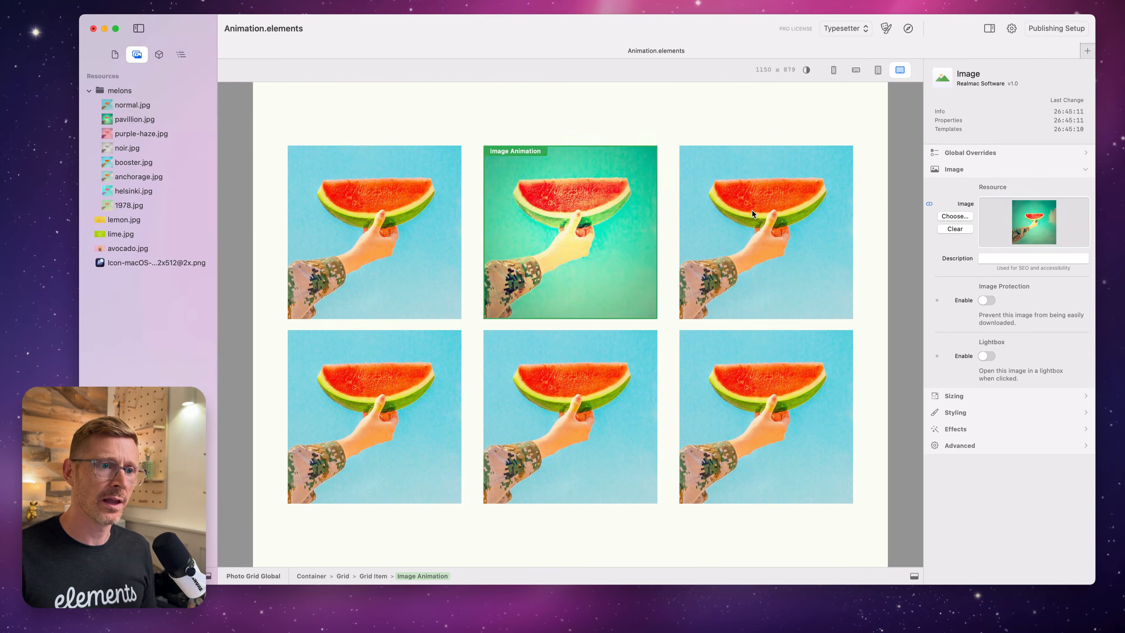
left_click(740, 204)
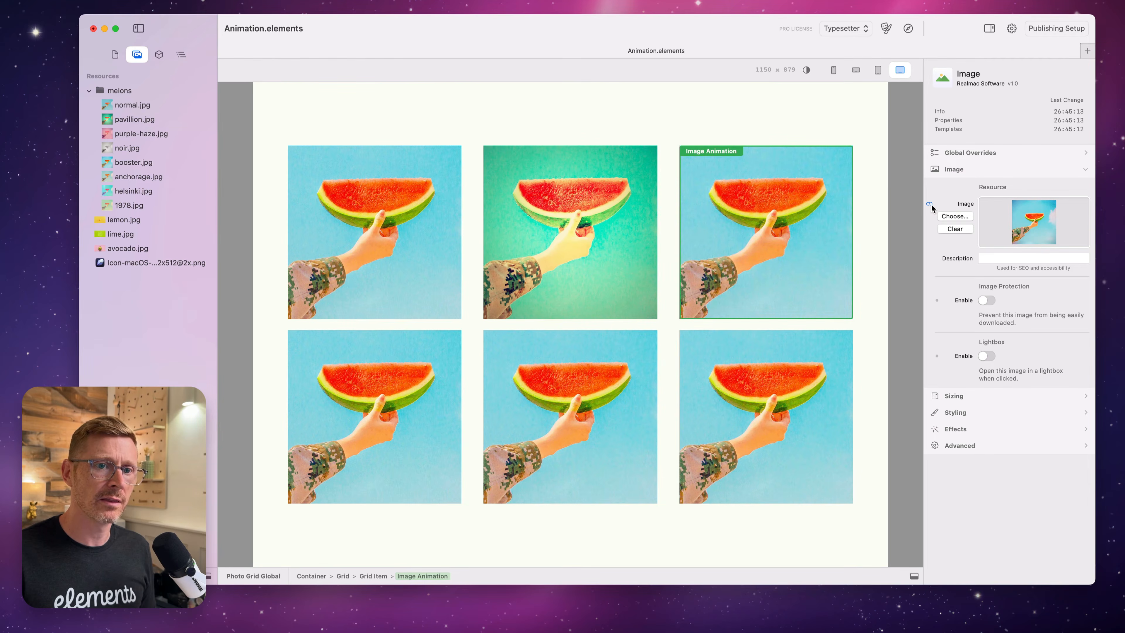
left_click_drag(142, 133, 759, 199)
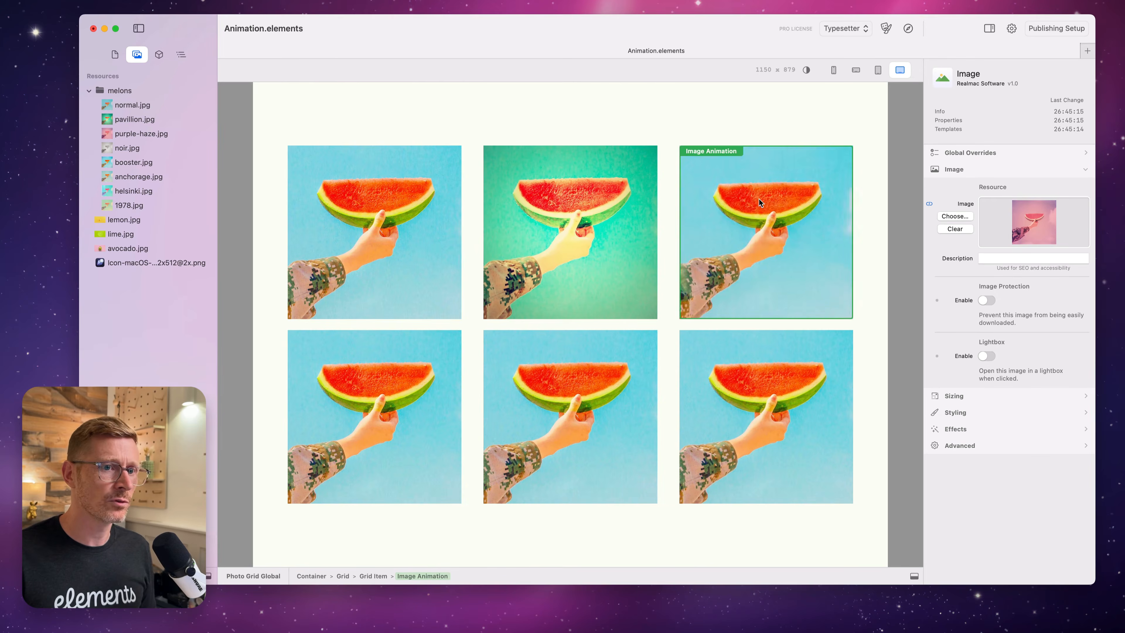
Override the images of the three second-row items with noir.jpg, anchorage.jpg and 1978.jpg, in that order.
left_click(440, 381)
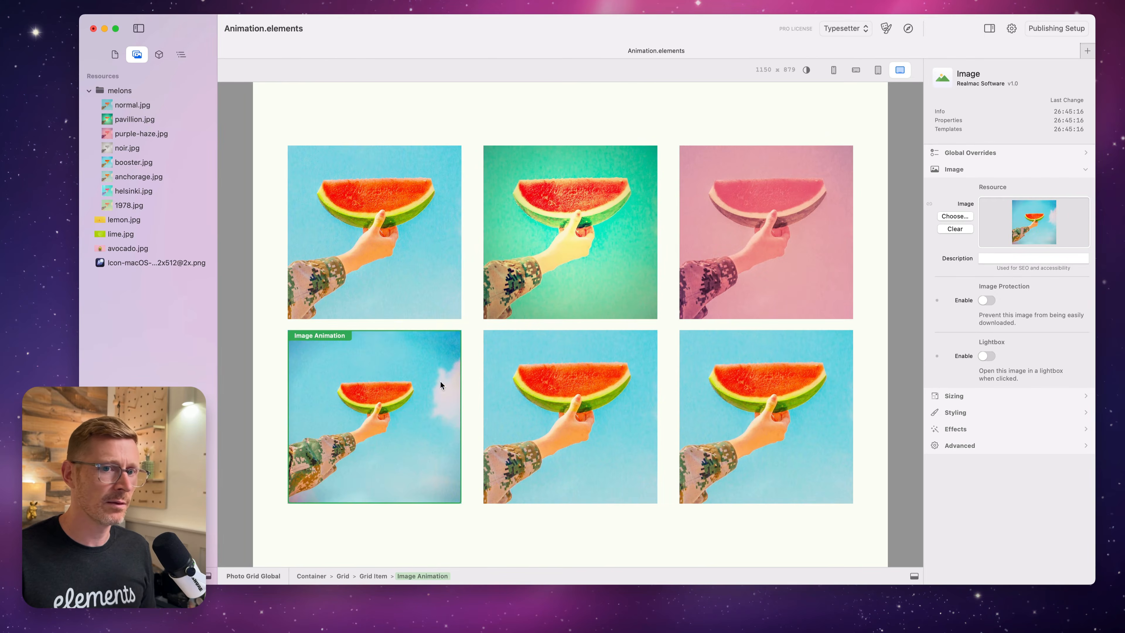
left_click(929, 204)
left_click_drag(1004, 238, 1005, 239)
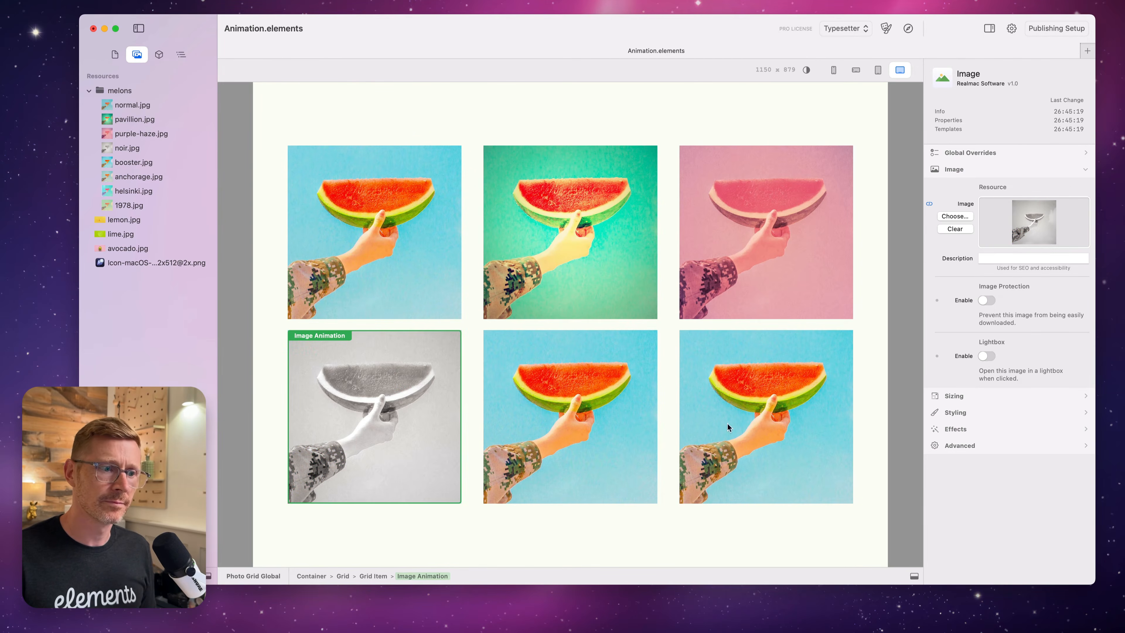
left_click(591, 429)
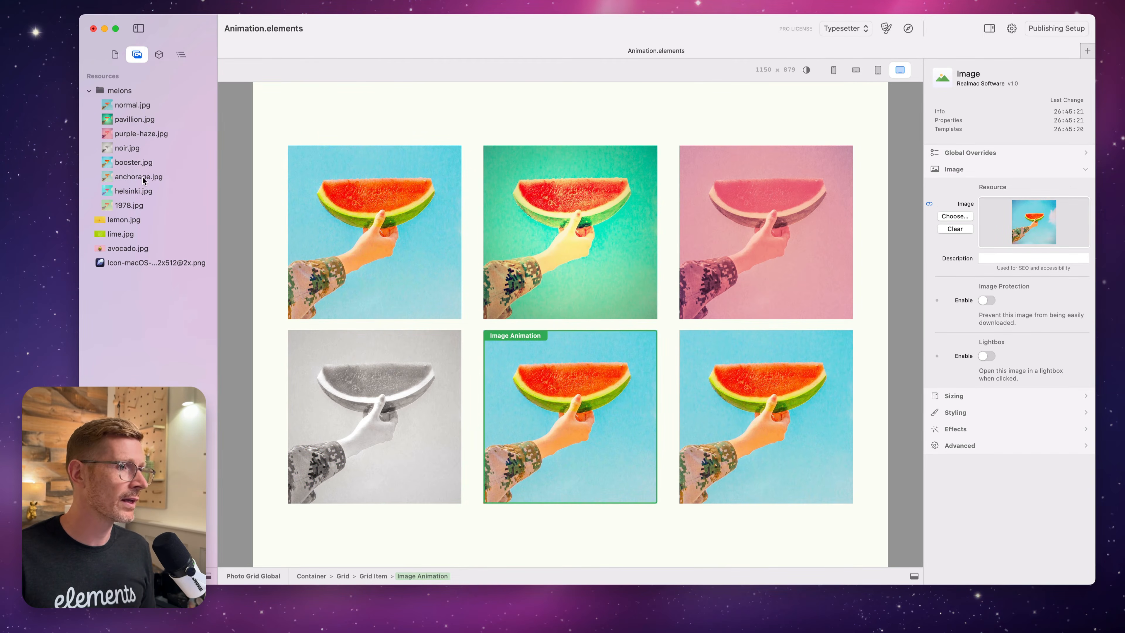
left_click_drag(1008, 221, 1009, 222)
left_click(778, 383)
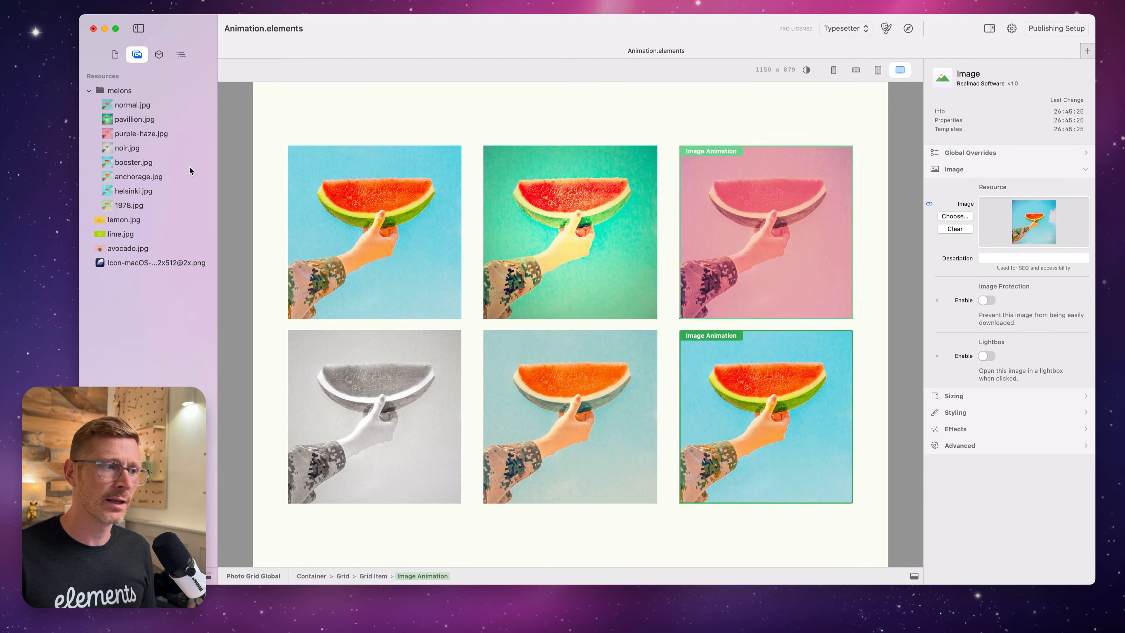
left_click_drag(128, 205, 1042, 217)
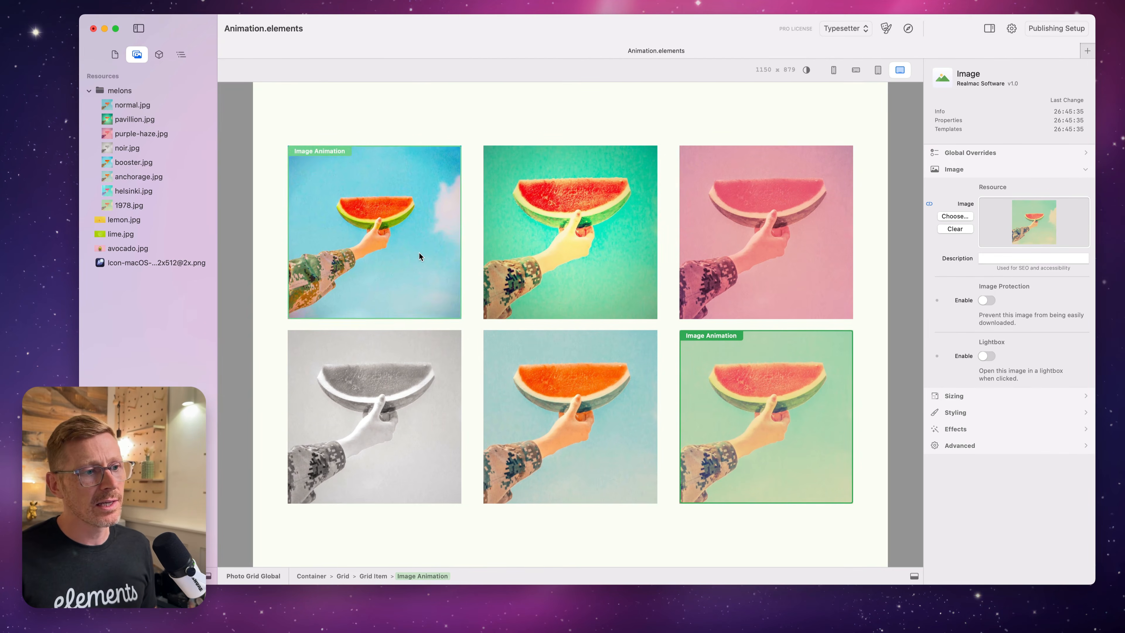
Set the initial blur of the first item's Image Animation to 5 px and preview the page in the browser.
left_click(1005, 430)
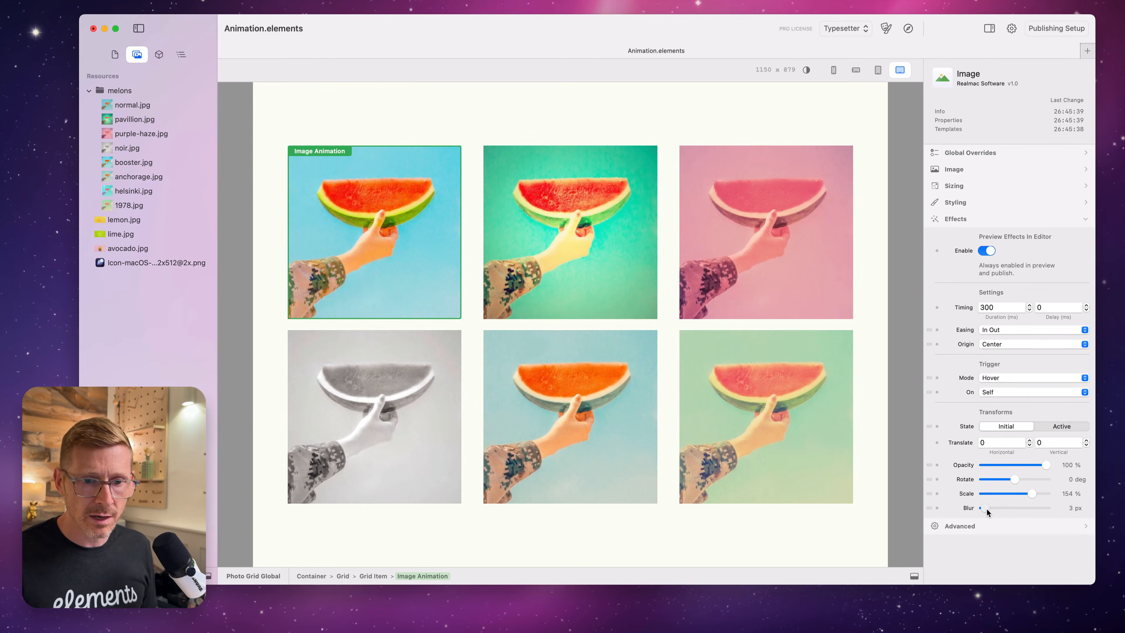
left_click_drag(986, 509, 987, 509)
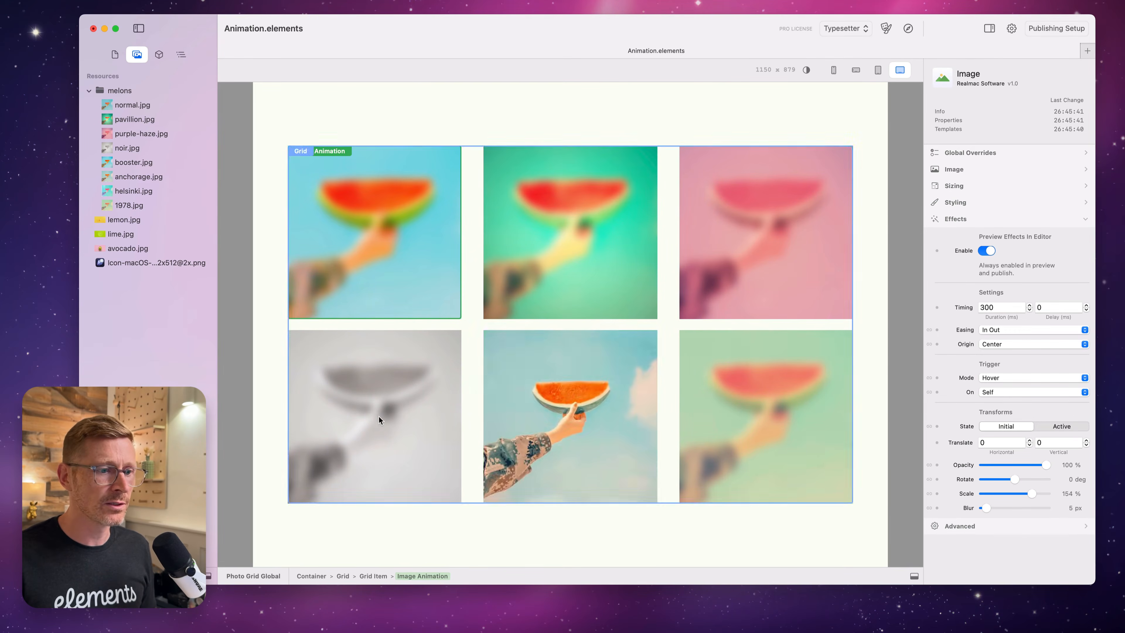
left_click(908, 28)
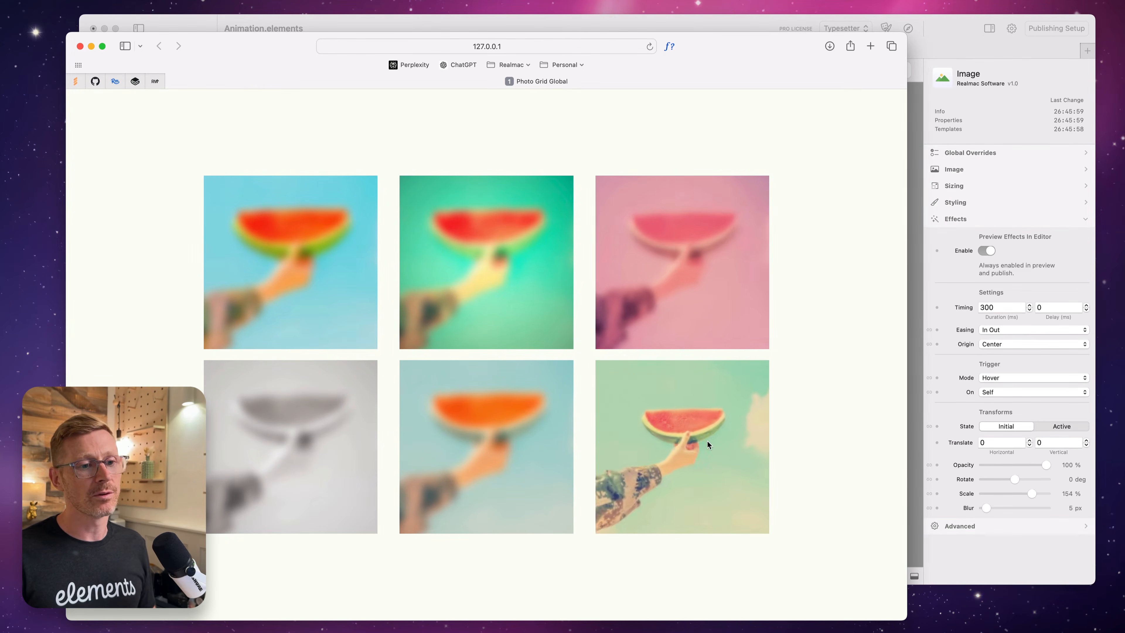
key("super+w")
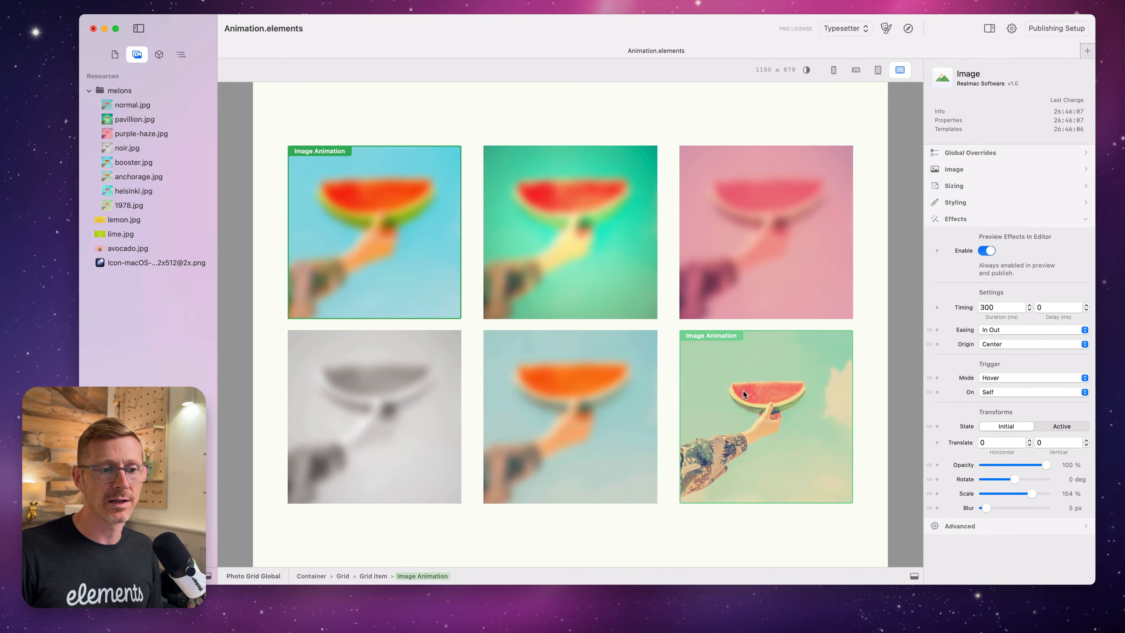
Set the initial blur of Image Animation to 0 px and its opacity to 47%.
left_click_drag(987, 508, 982, 509)
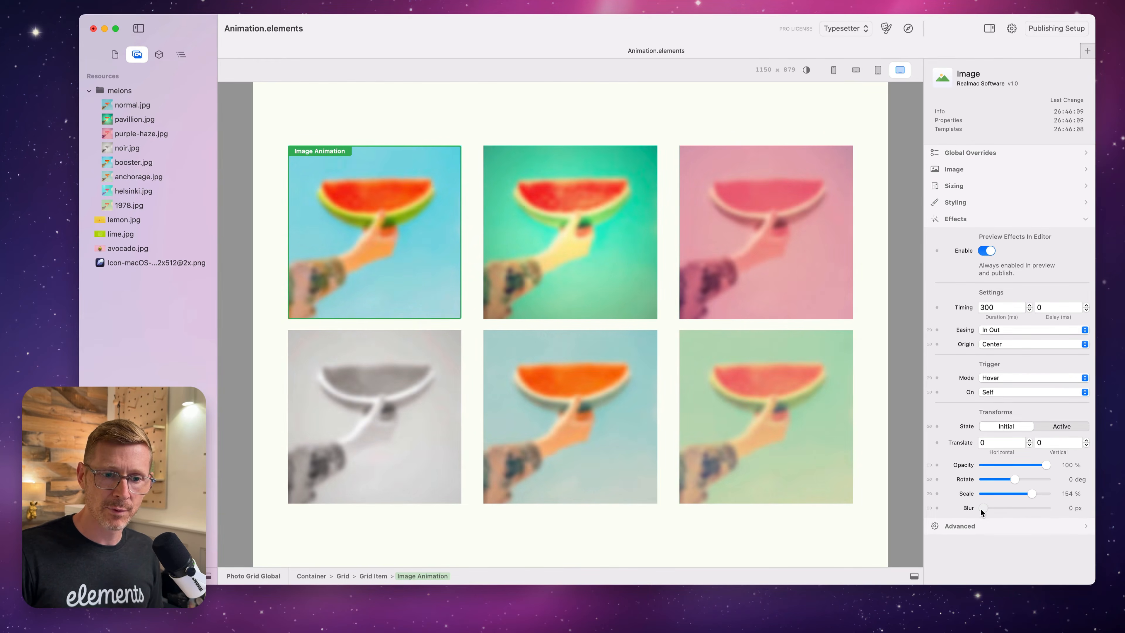
left_click(1013, 465)
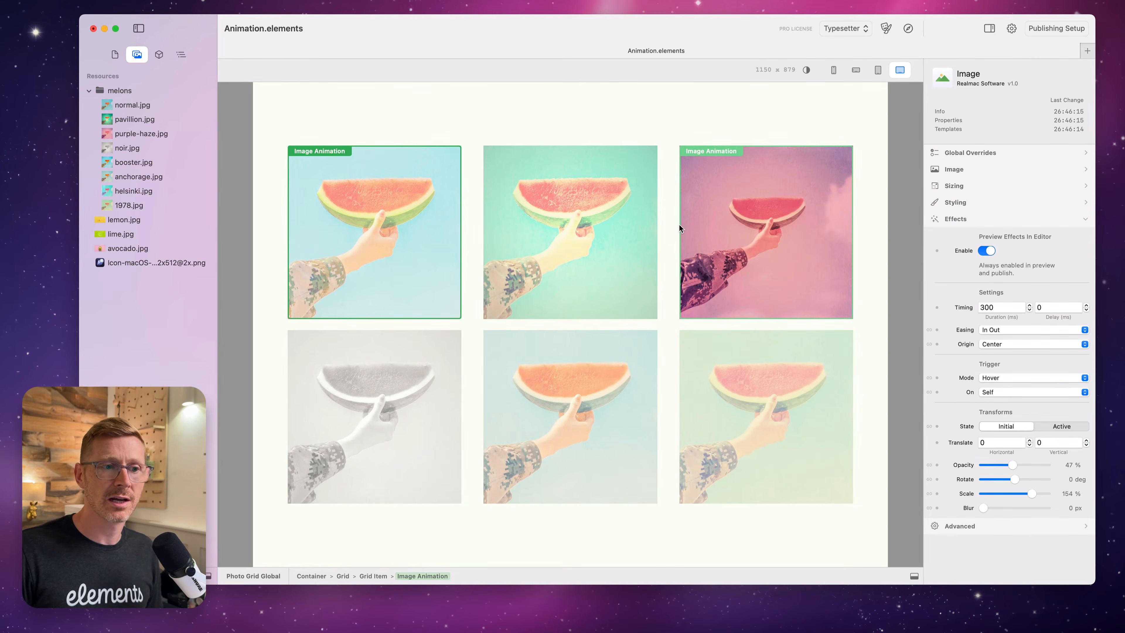
Set the grid's horizontal and vertical gaps to 0, trying a horizontal gap of 5 first.
left_click(673, 232)
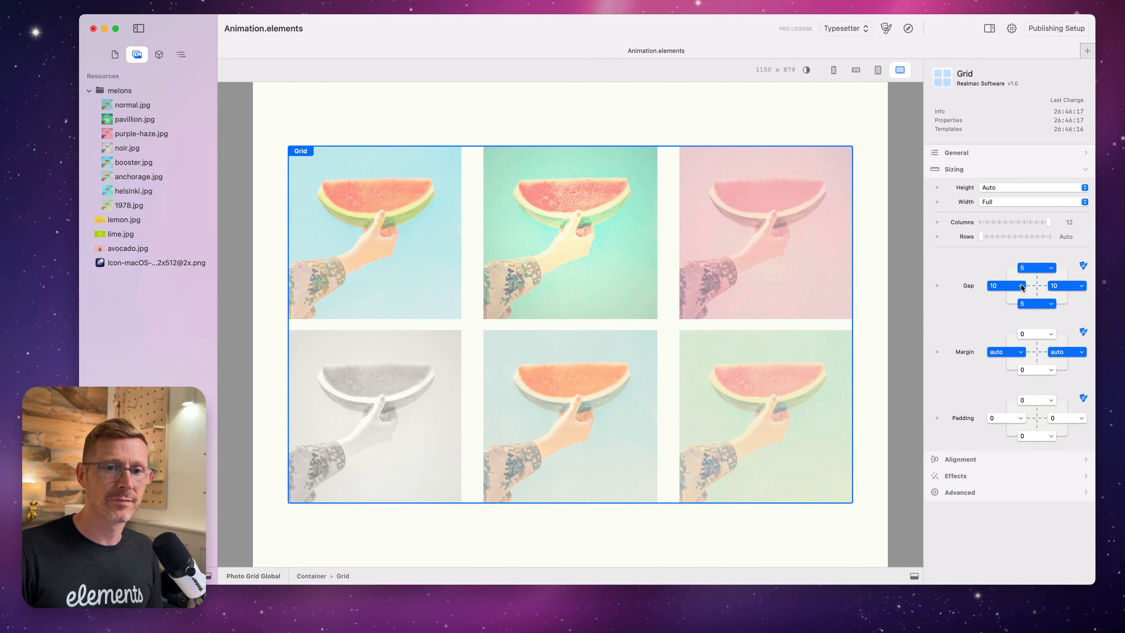
left_click(1014, 290)
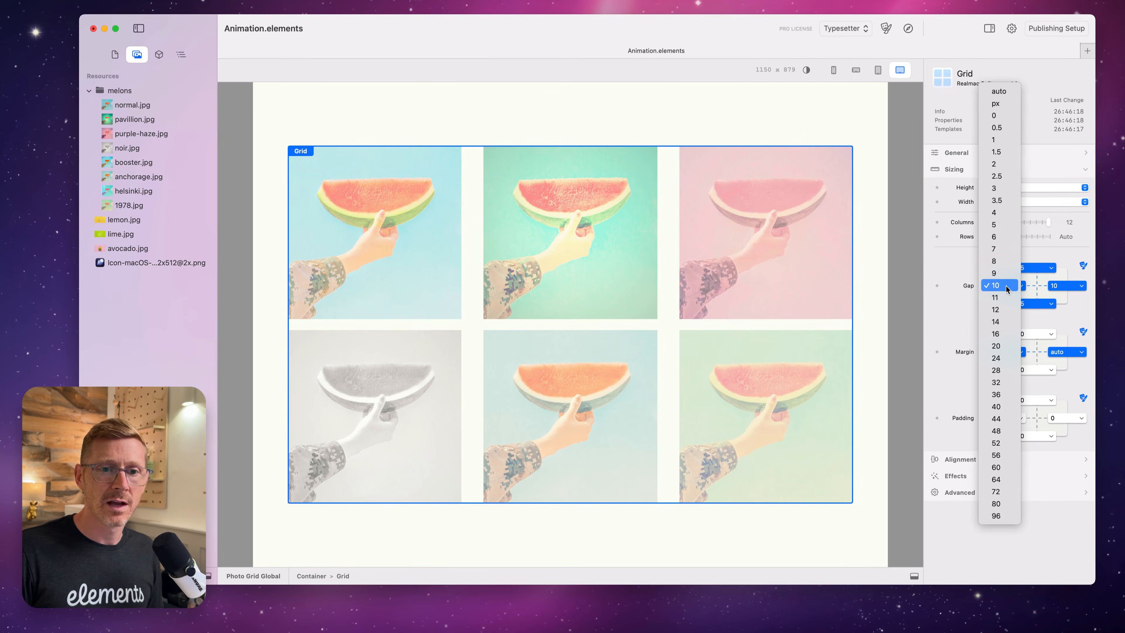
left_click(1007, 226)
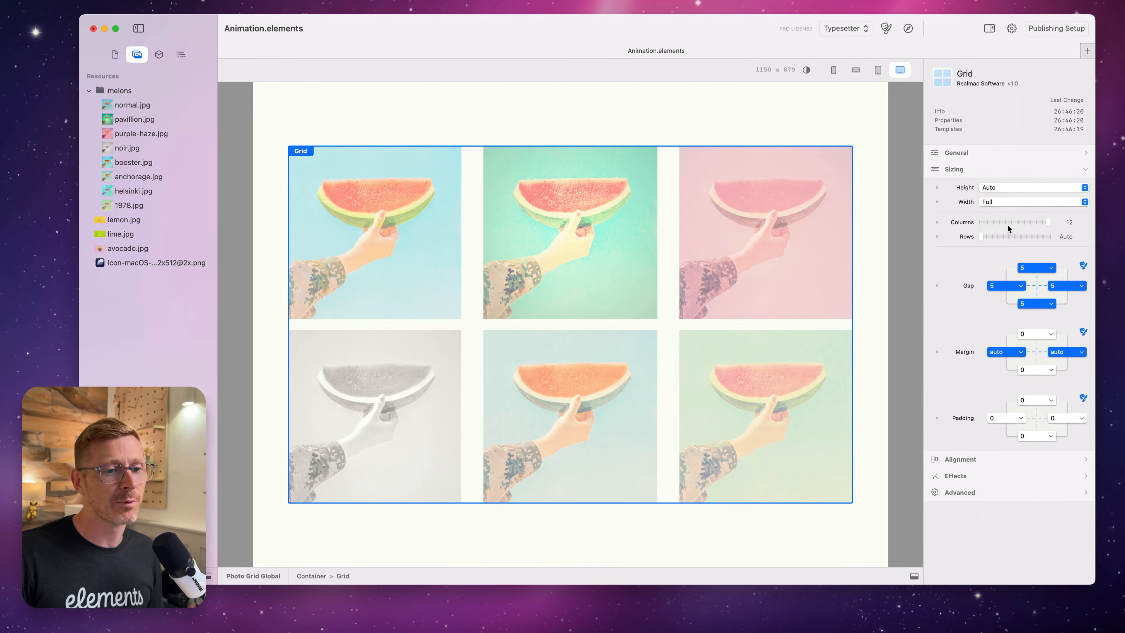
left_click(1011, 287)
left_click(1010, 288)
left_click(1010, 288)
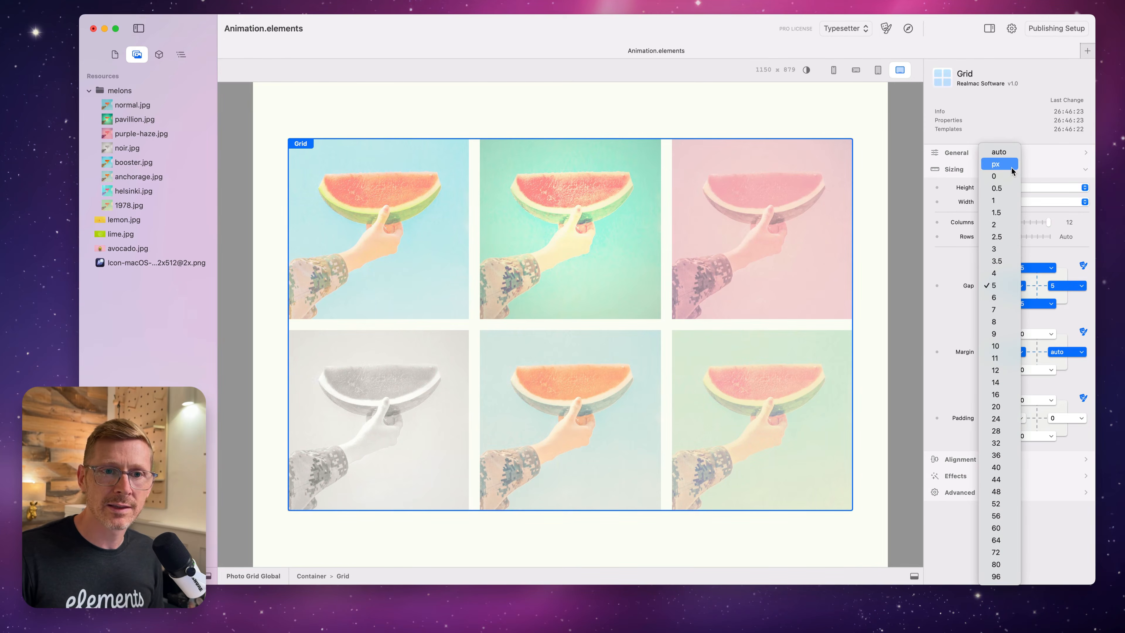
left_click(1009, 177)
left_click(1037, 267)
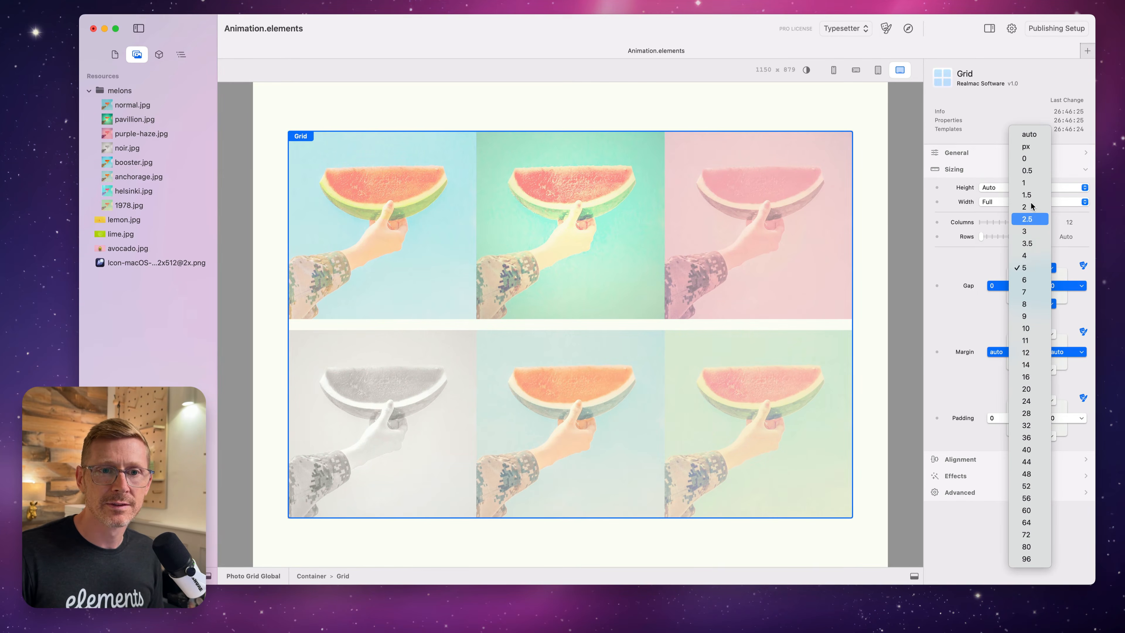
left_click(1030, 158)
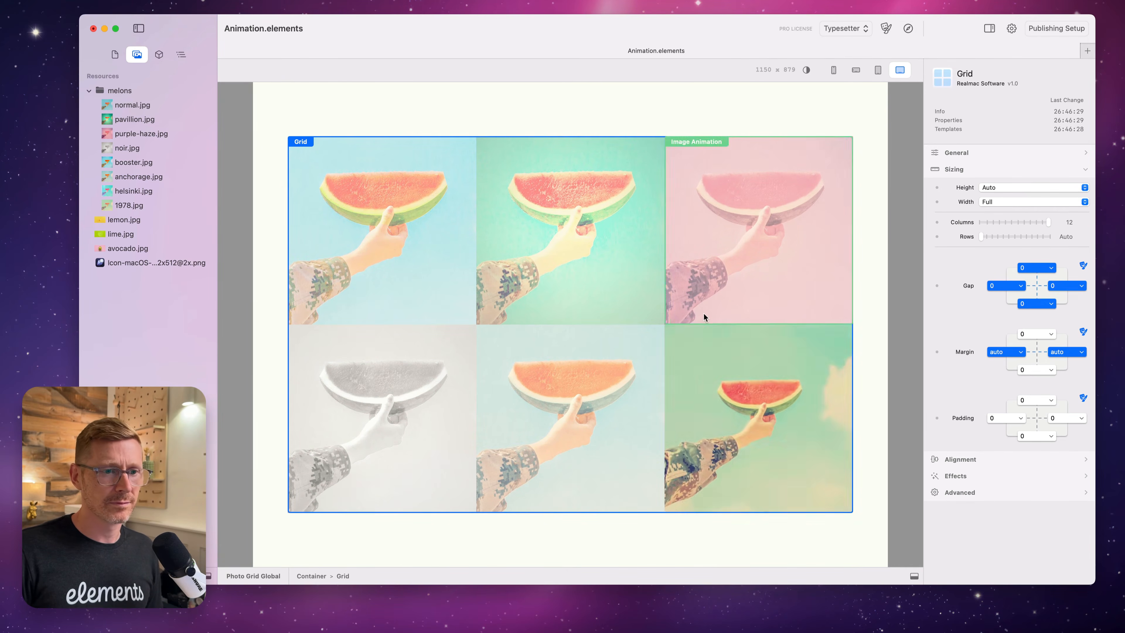
Set the second item's Image Animation to 100% initial opacity and a horizontal translate of 100.
left_click(647, 306)
left_click_drag(1021, 462, 1069, 471)
type("100")
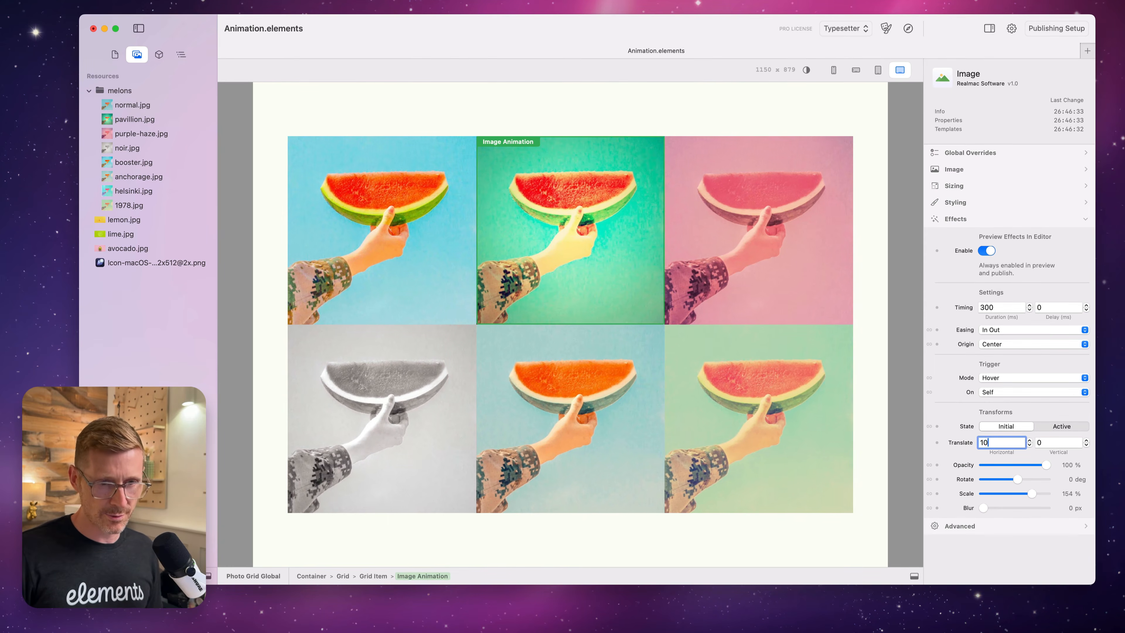
key("Return")
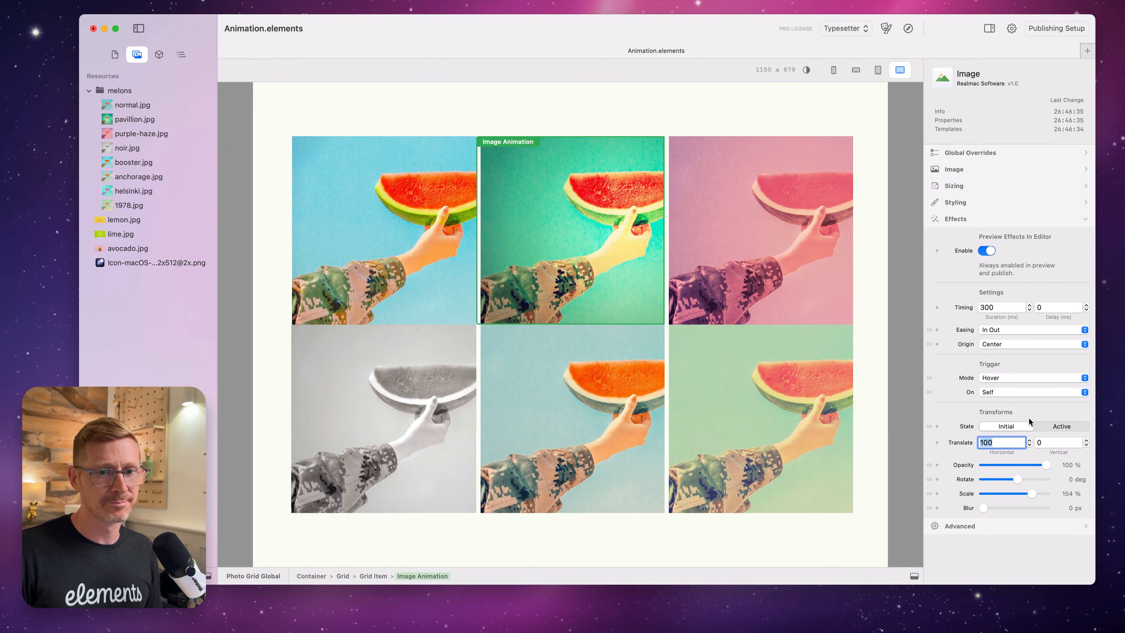
Set the horizontal translate of Image Animation to 50 and widen the page canvas to 1227 pixels.
type("50")
key("Return")
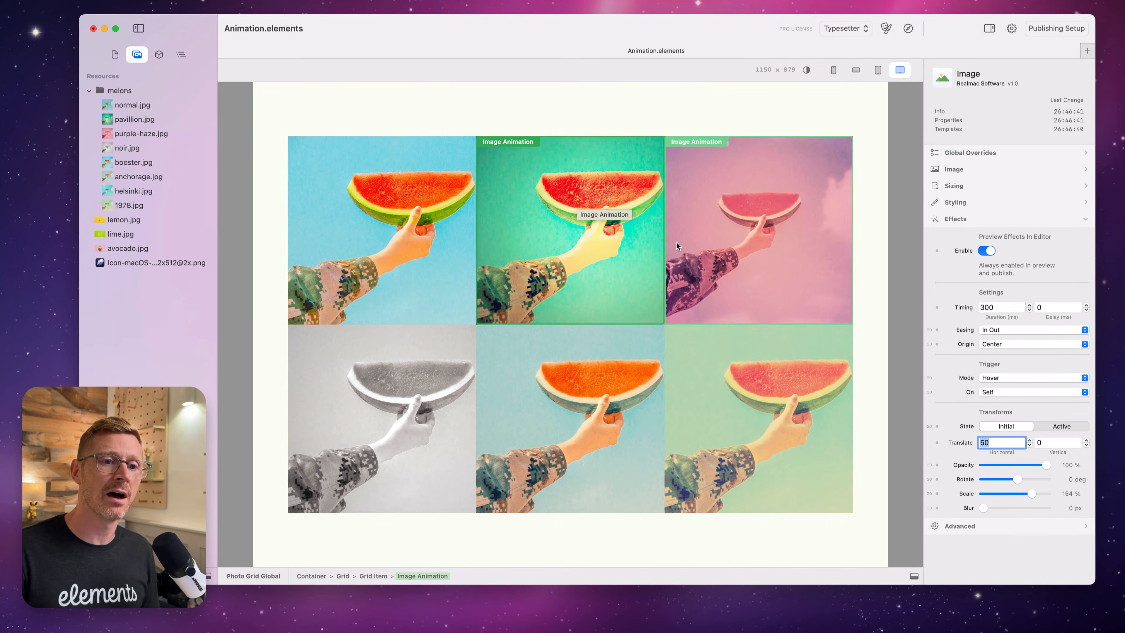
left_click_drag(890, 261, 909, 261)
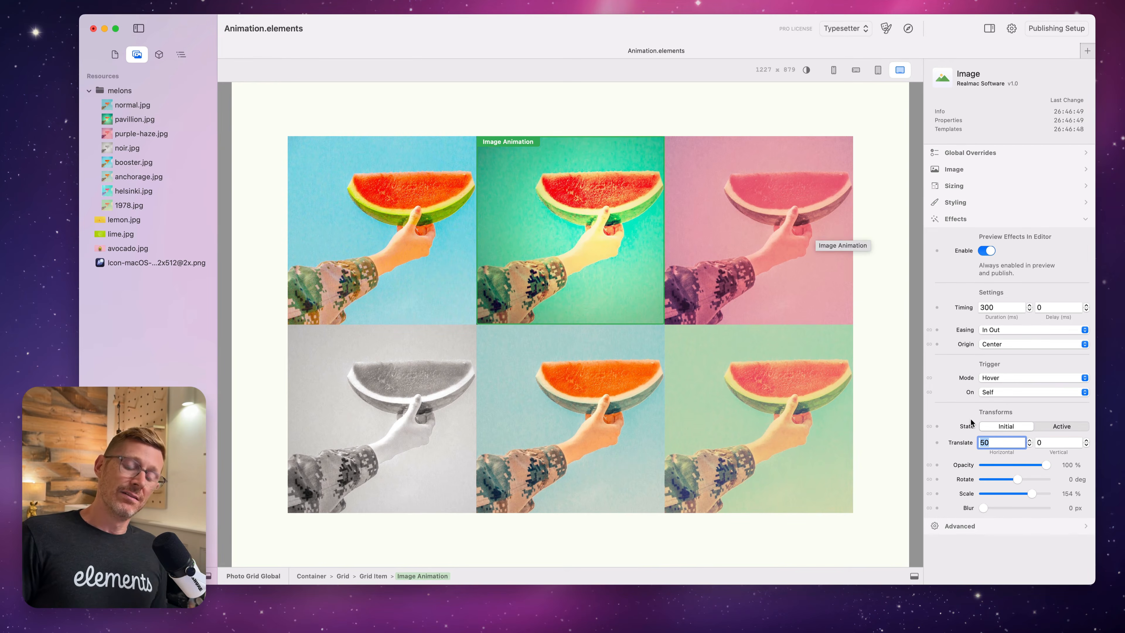
Reset the horizontal translate of Image Animation to 0 and preview the photo grid in the browser.
type("0")
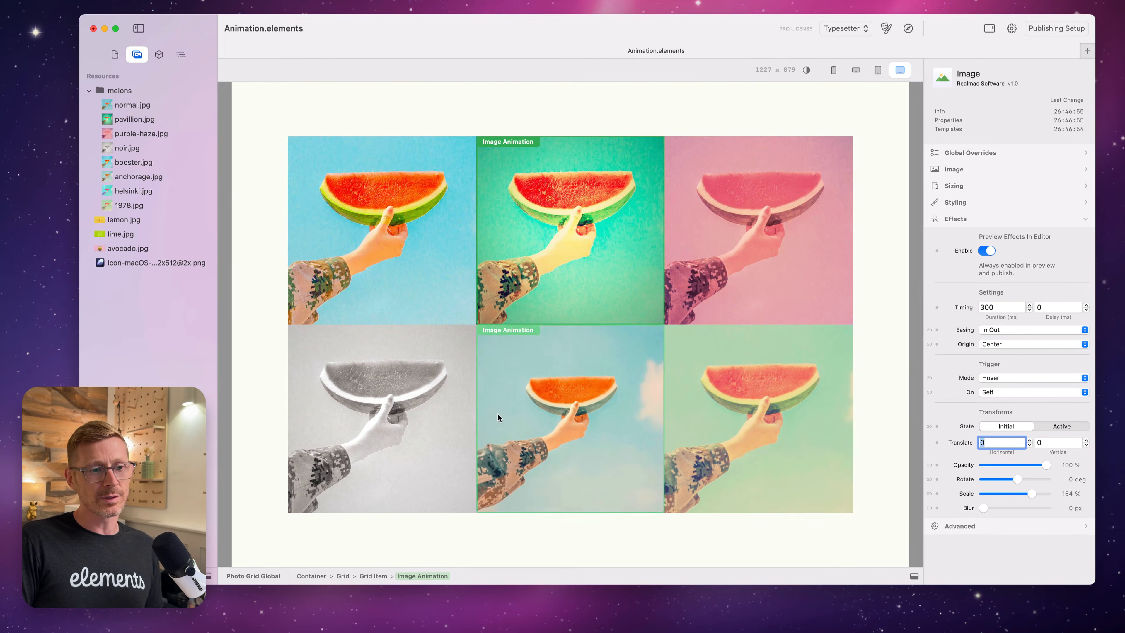
left_click(908, 28)
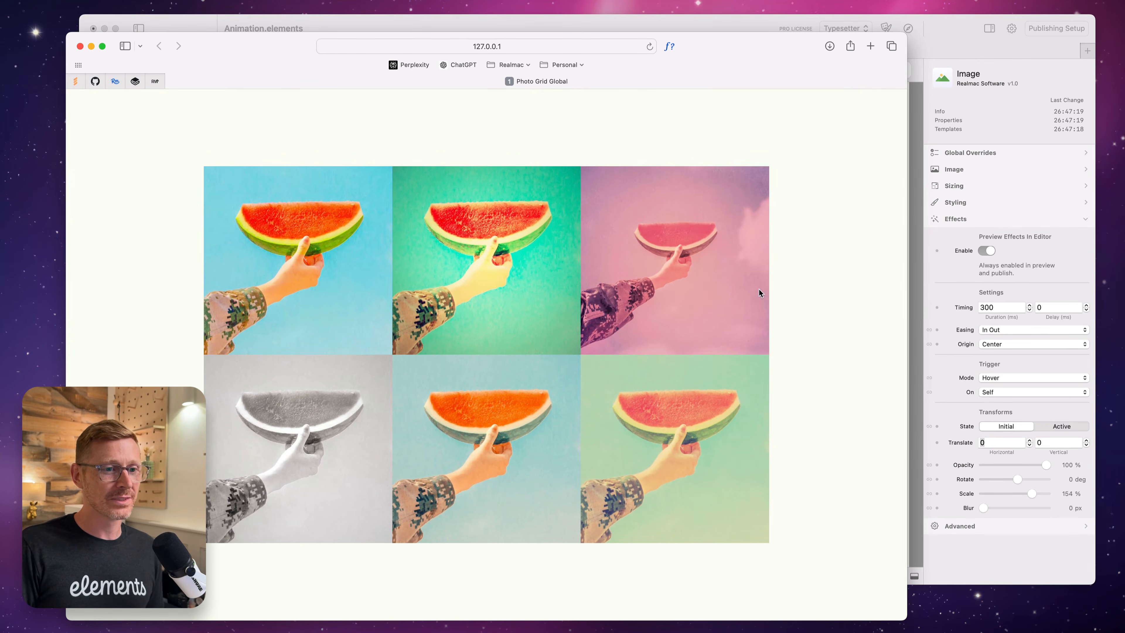
key("super+w")
left_click(798, 288)
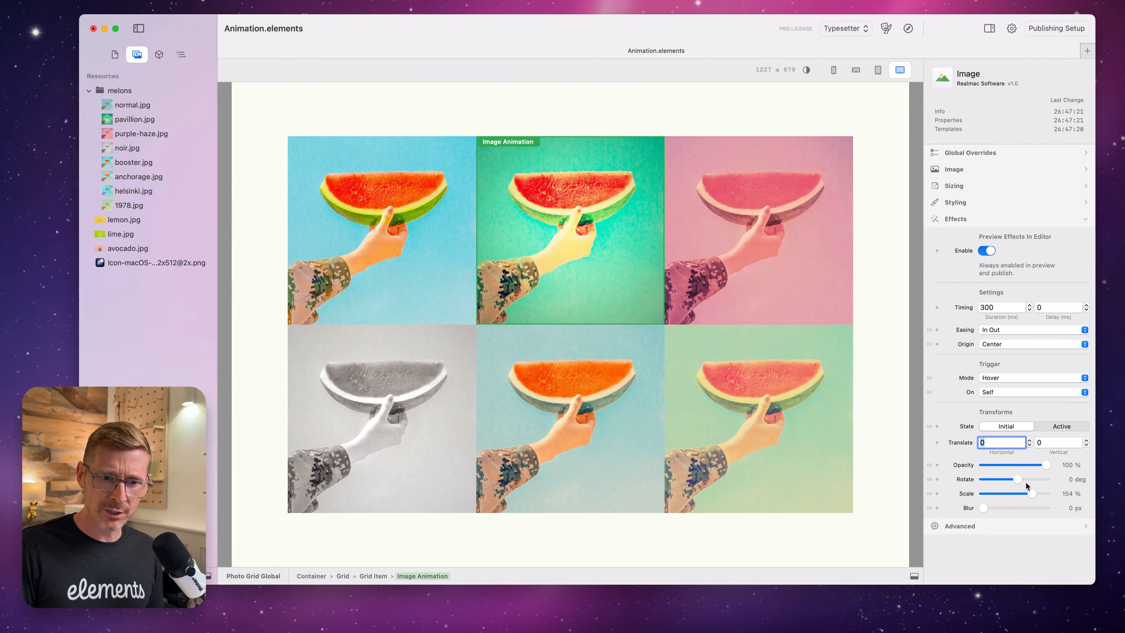
Try an initial rotation of 180 degrees on Image Animation and change it to -180 degrees.
left_click_drag(1023, 478, 1051, 479)
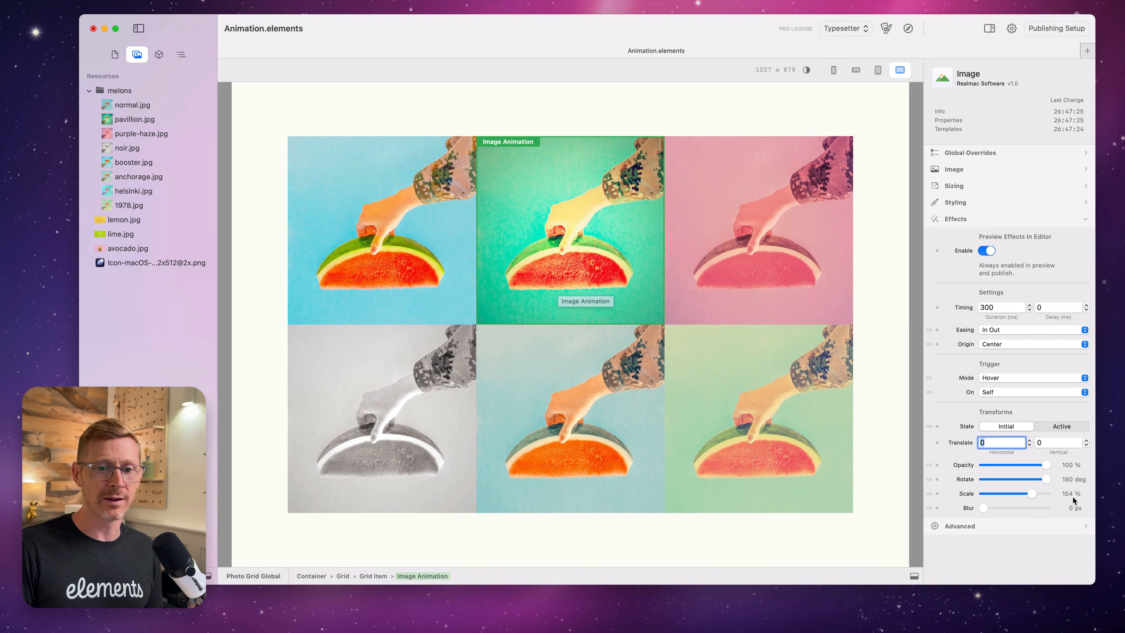
left_click_drag(1037, 477, 896, 460)
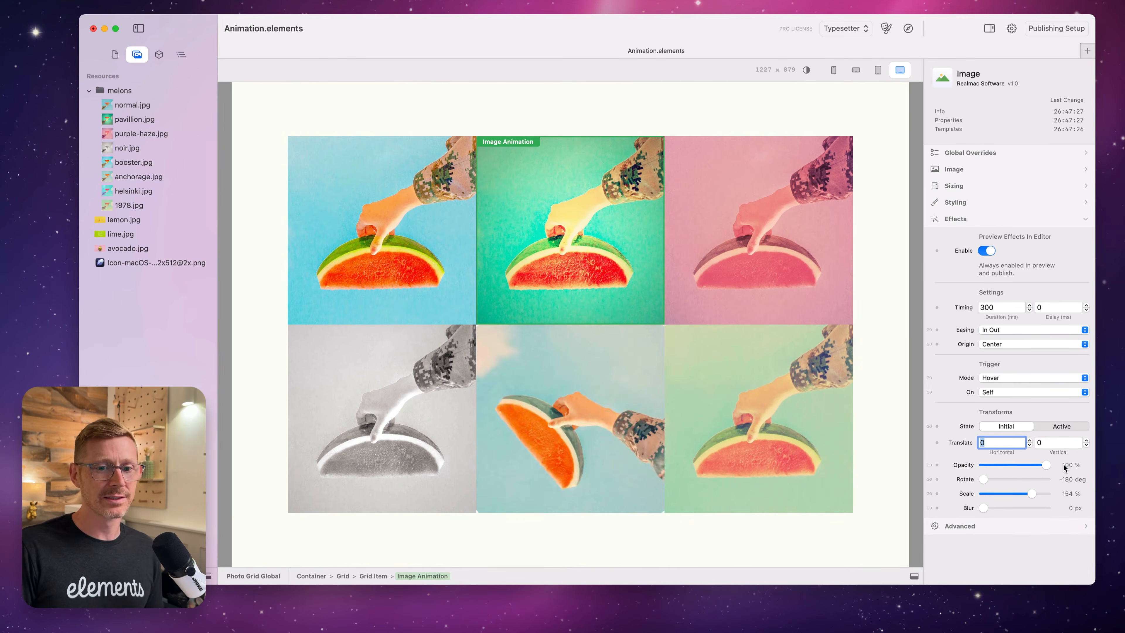
Set the initial rotation of Image Animation to -46 degrees.
left_click_drag(983, 479, 1007, 479)
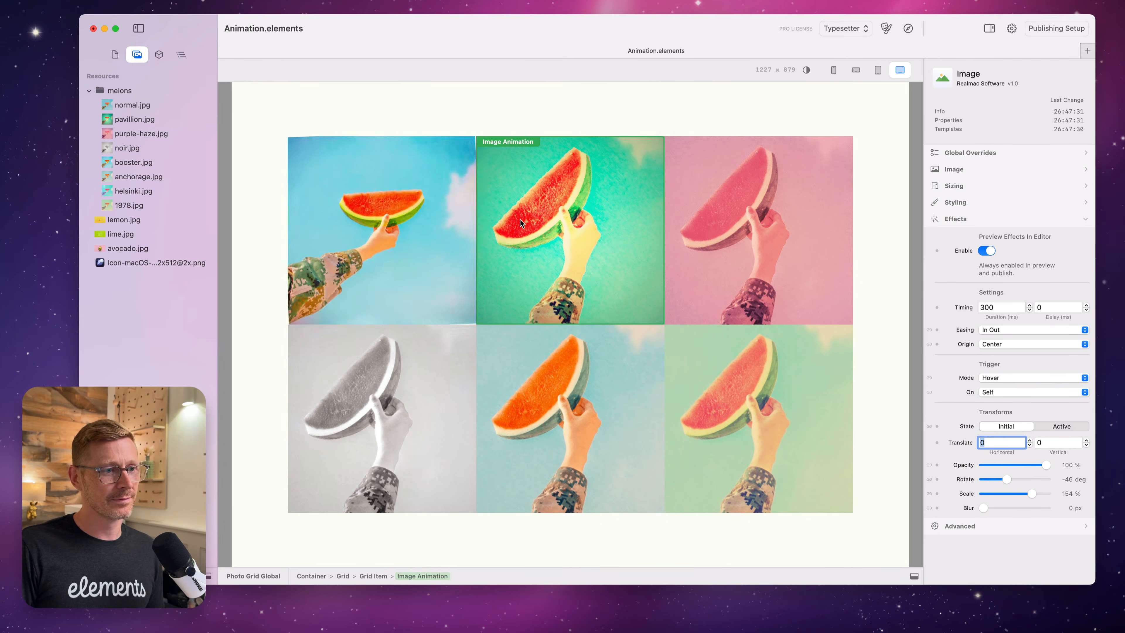
Open the Elements page and check the effects settings of the second card's heading and image.
left_click(116, 59)
left_click(140, 163)
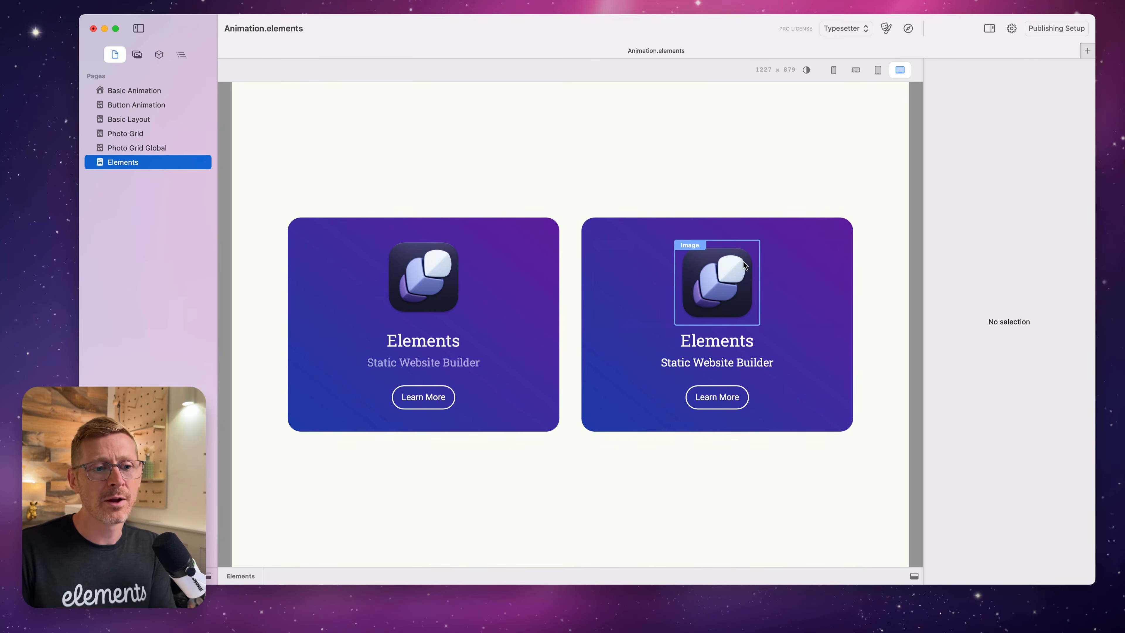
left_click(726, 338)
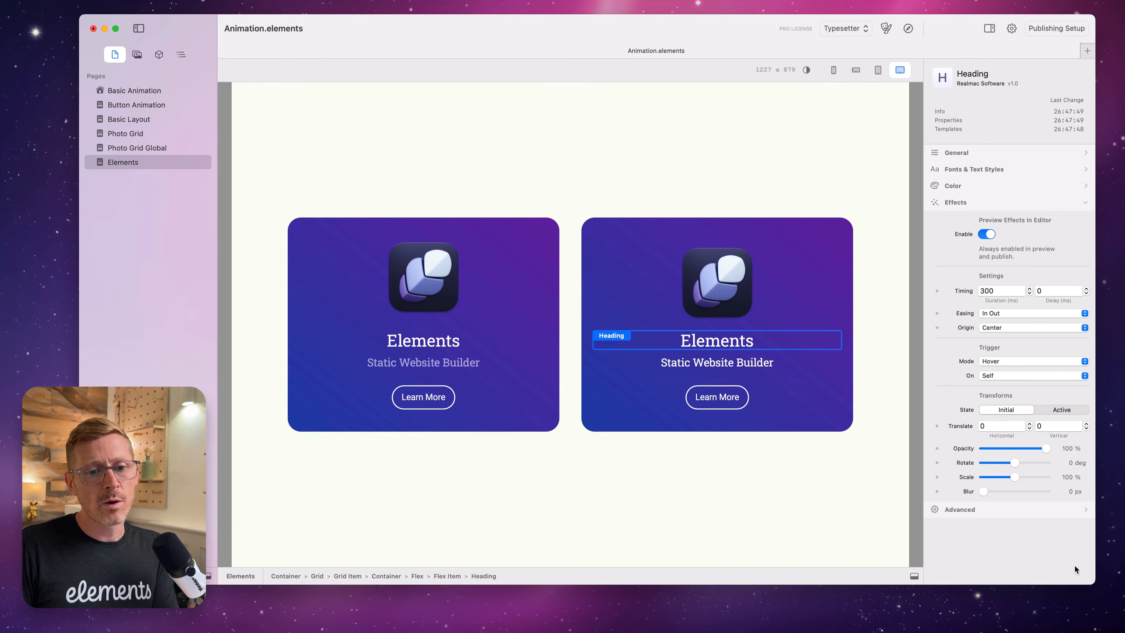
left_click(711, 284)
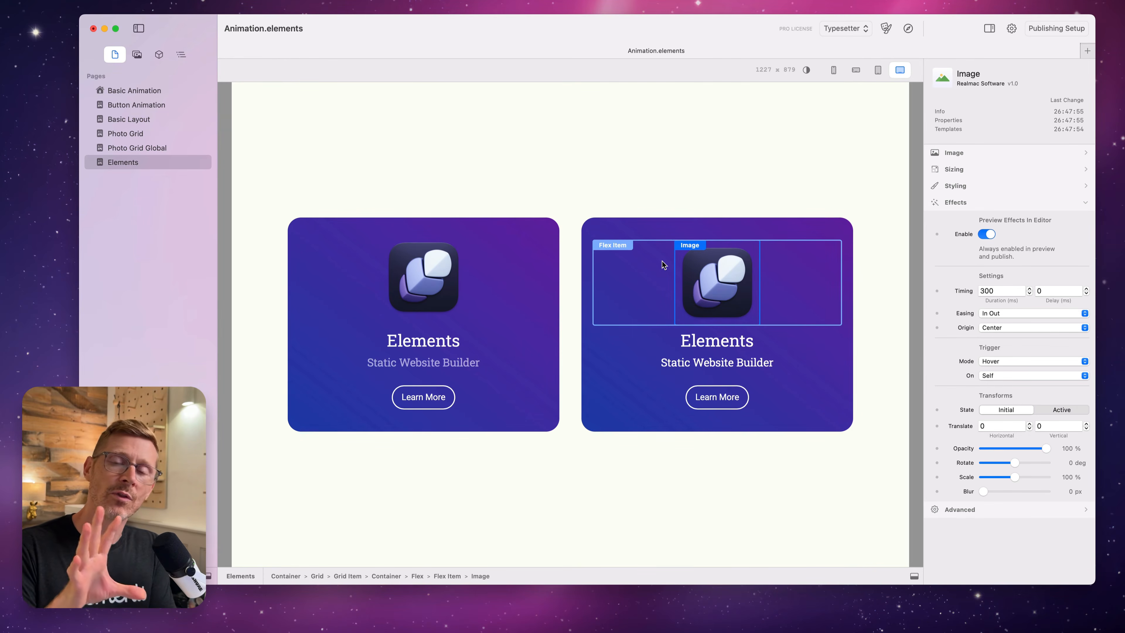
left_click(576, 213)
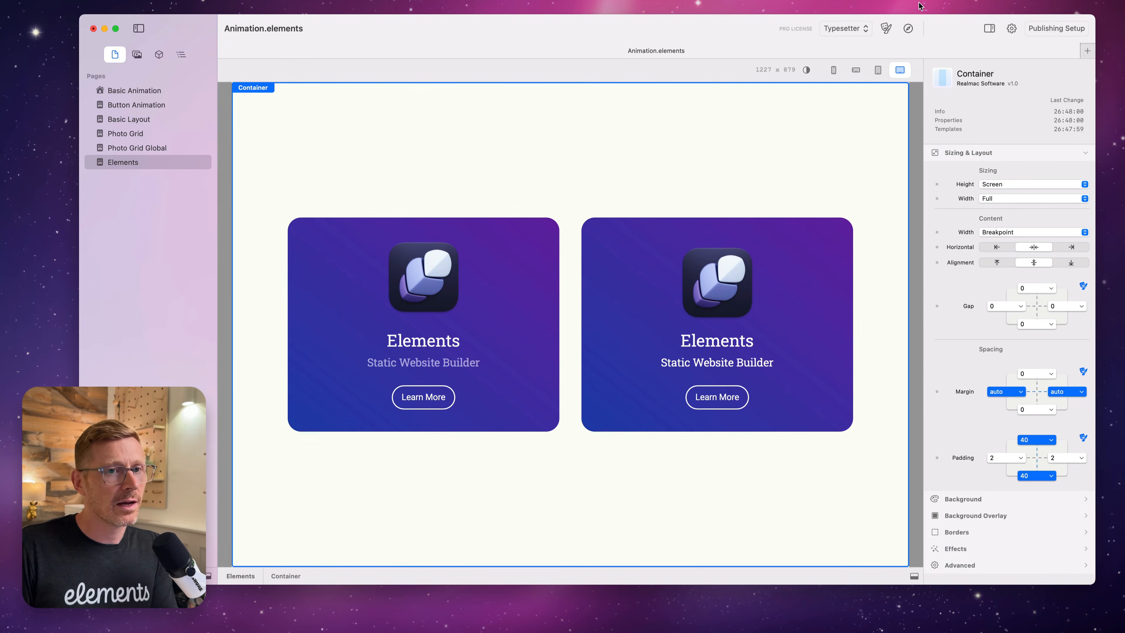
Preview the Elements page in the browser, then close the preview and return to the editor.
left_click(908, 28)
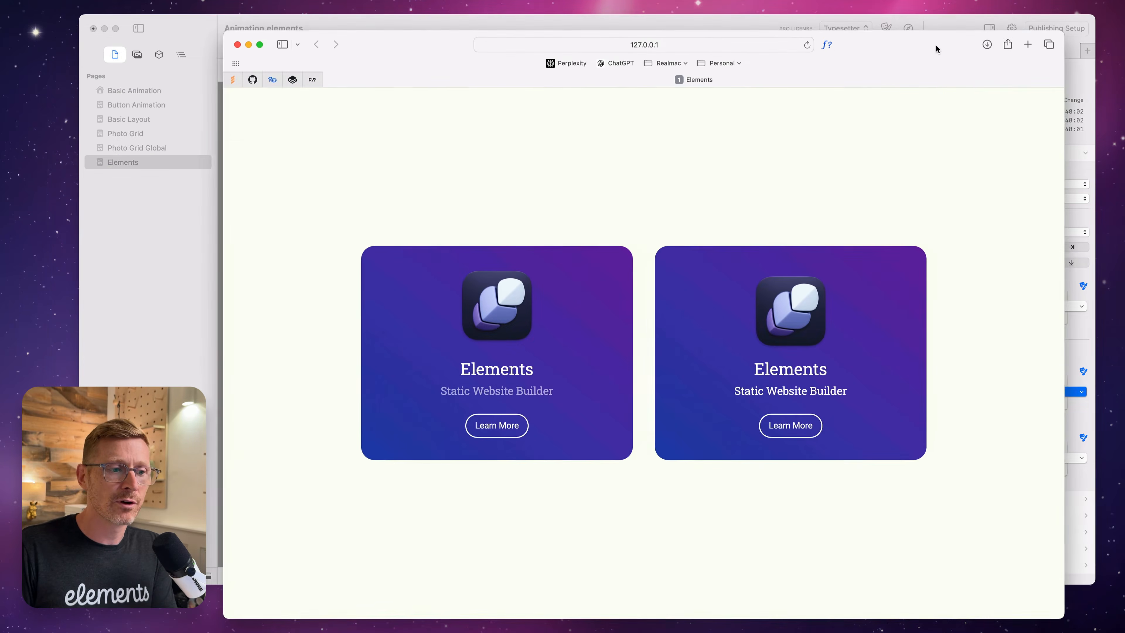
left_click_drag(936, 45, 907, 49)
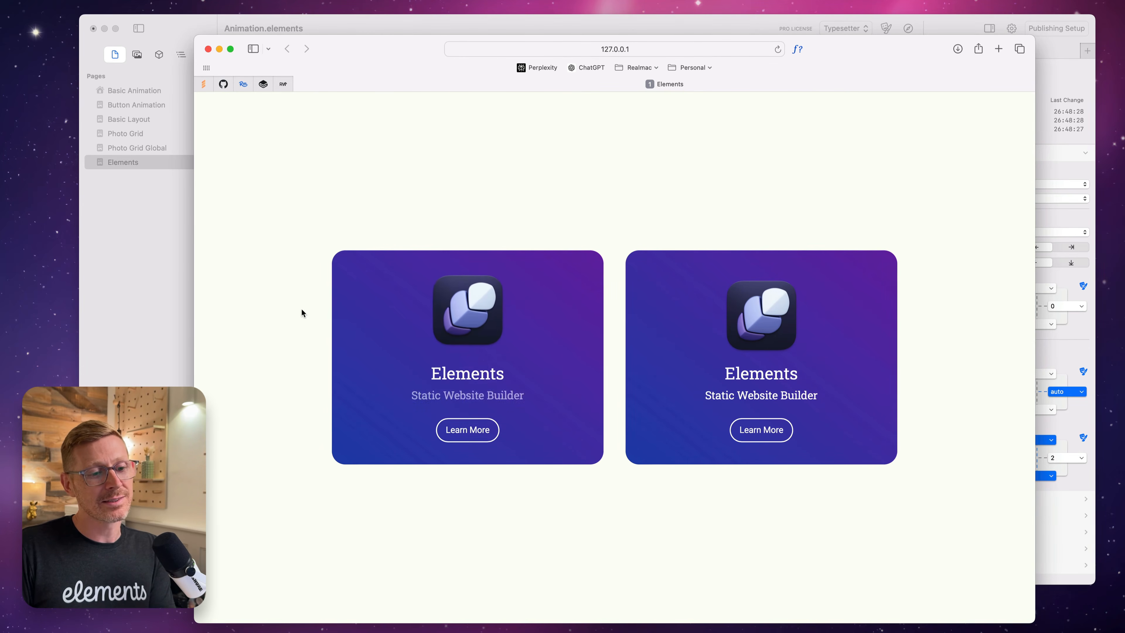
left_click(208, 49)
left_click(464, 28)
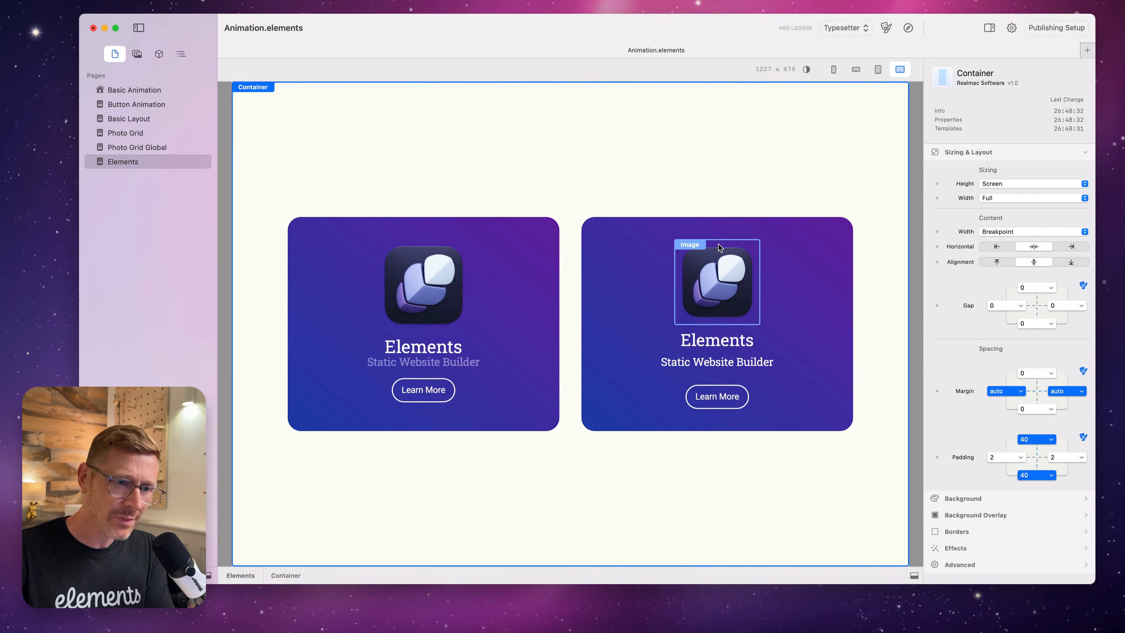
Examine the trigger mode and trigger target options for the second card's image.
left_click(727, 262)
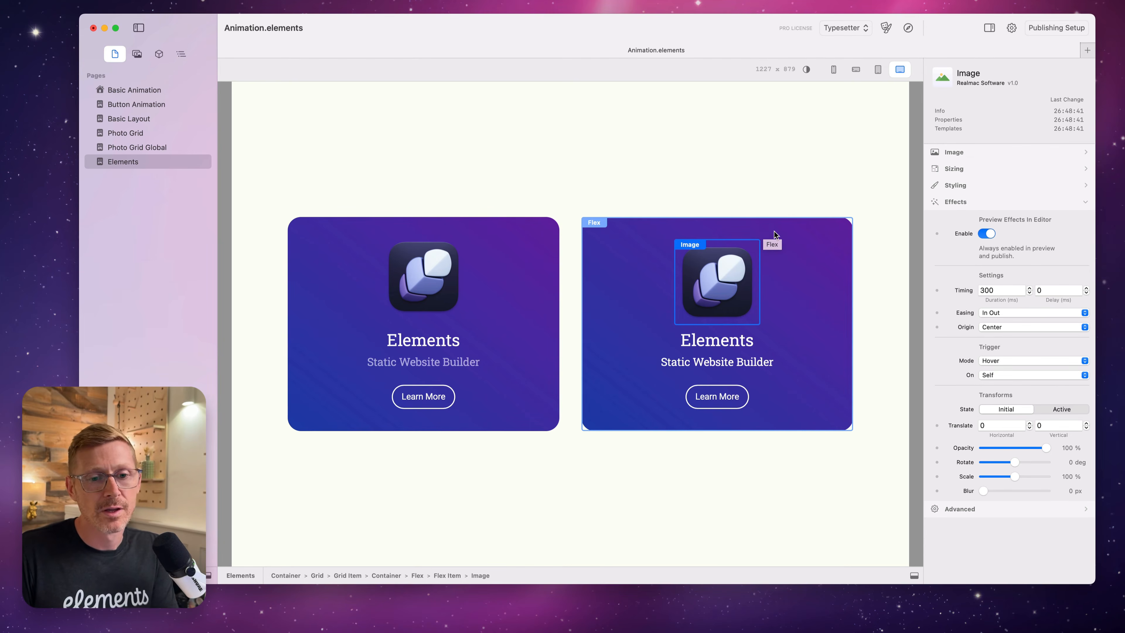
left_click(997, 377)
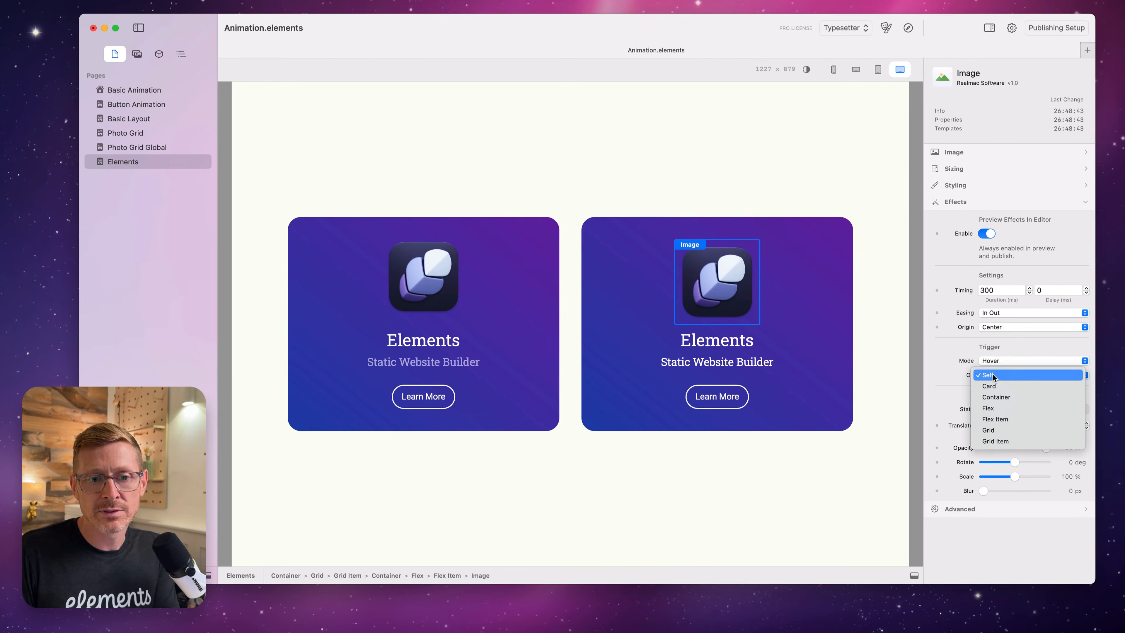
left_click(979, 375)
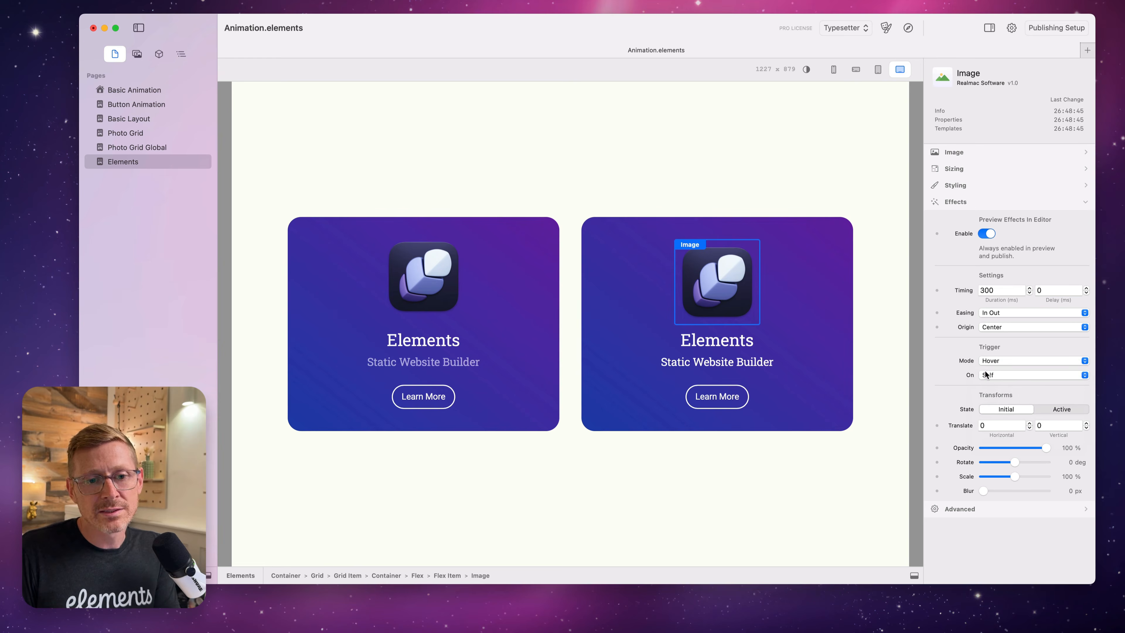
left_click(993, 362)
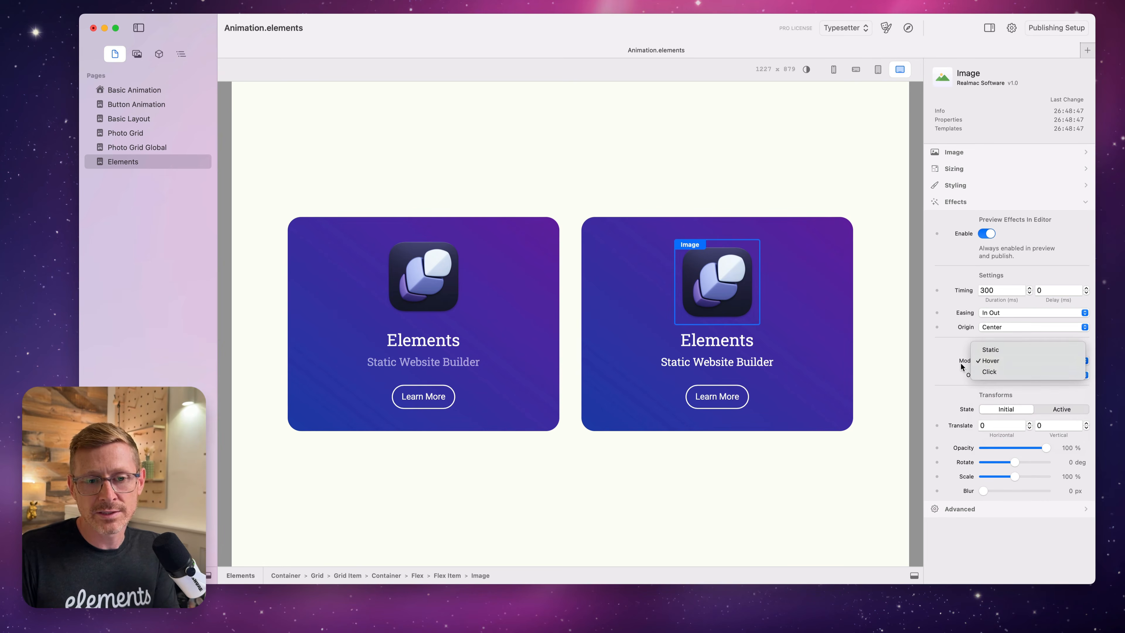
left_click(988, 360)
left_click(992, 376)
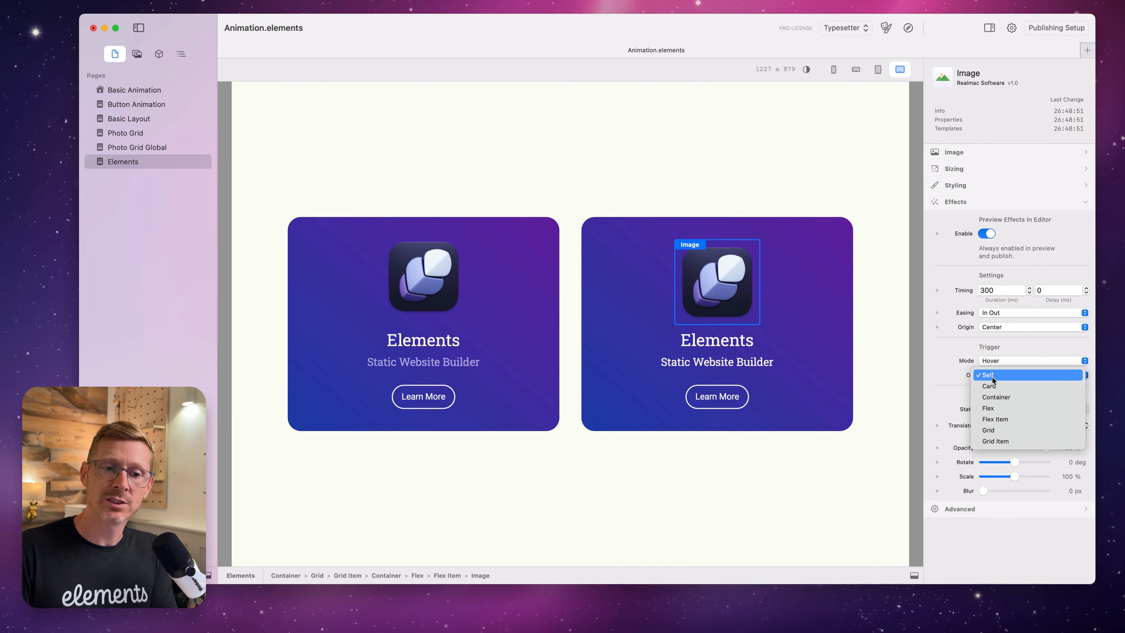
Examine the element hierarchy around the second card's image, from its Flex Item up to the Grid Item.
left_click(181, 53)
left_click(150, 292)
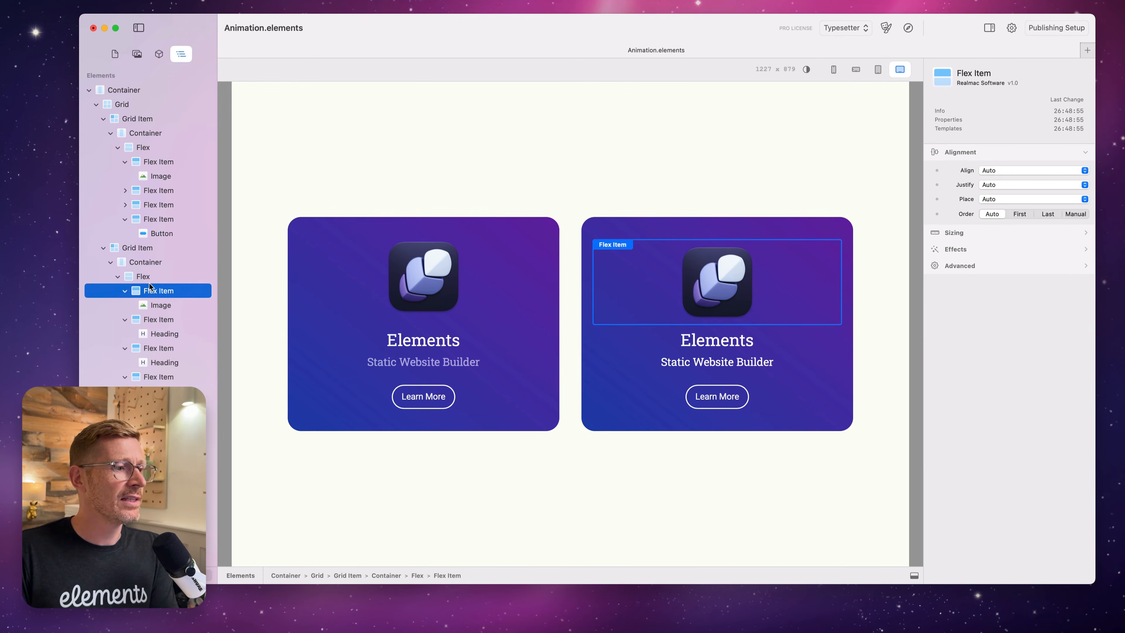
left_click(161, 279)
left_click(170, 254)
left_click(167, 261)
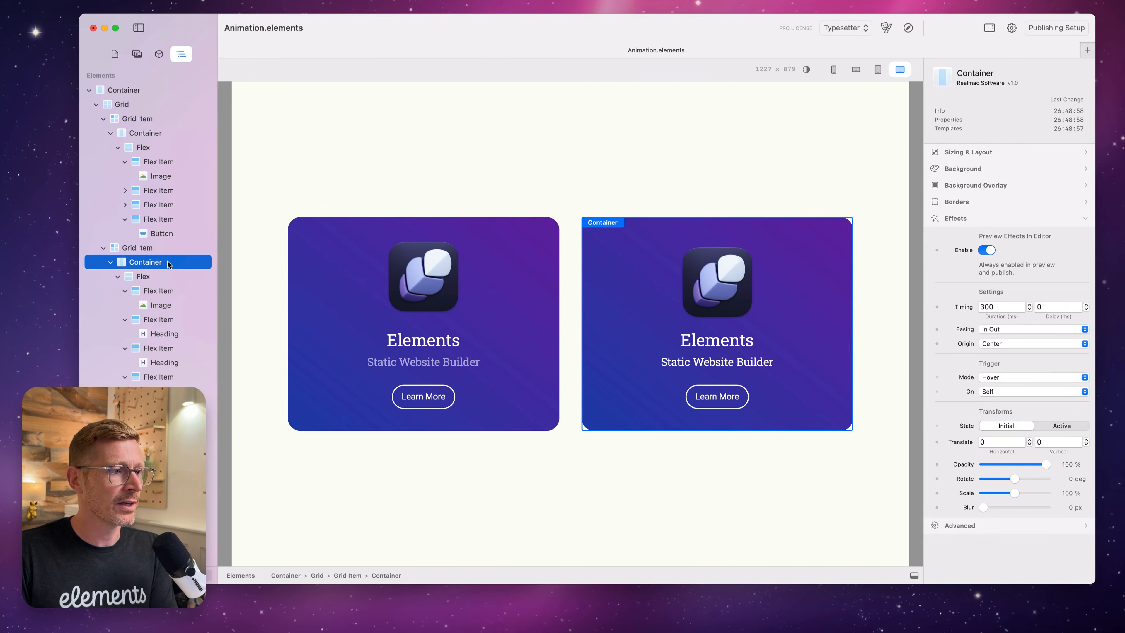
left_click(130, 248)
left_click(151, 263)
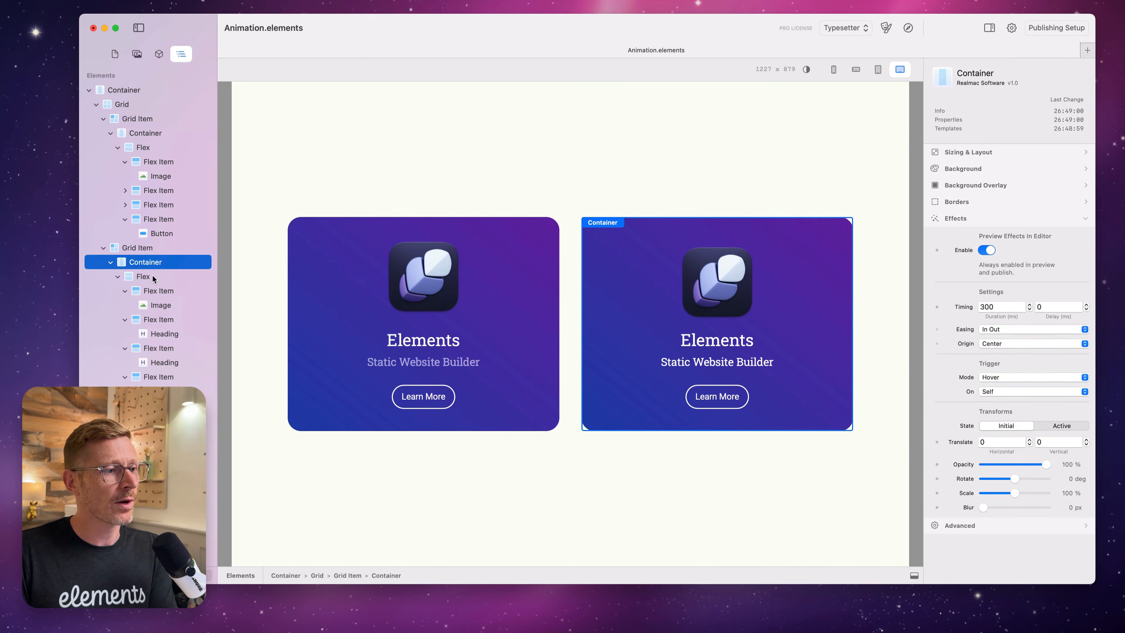
left_click(154, 278)
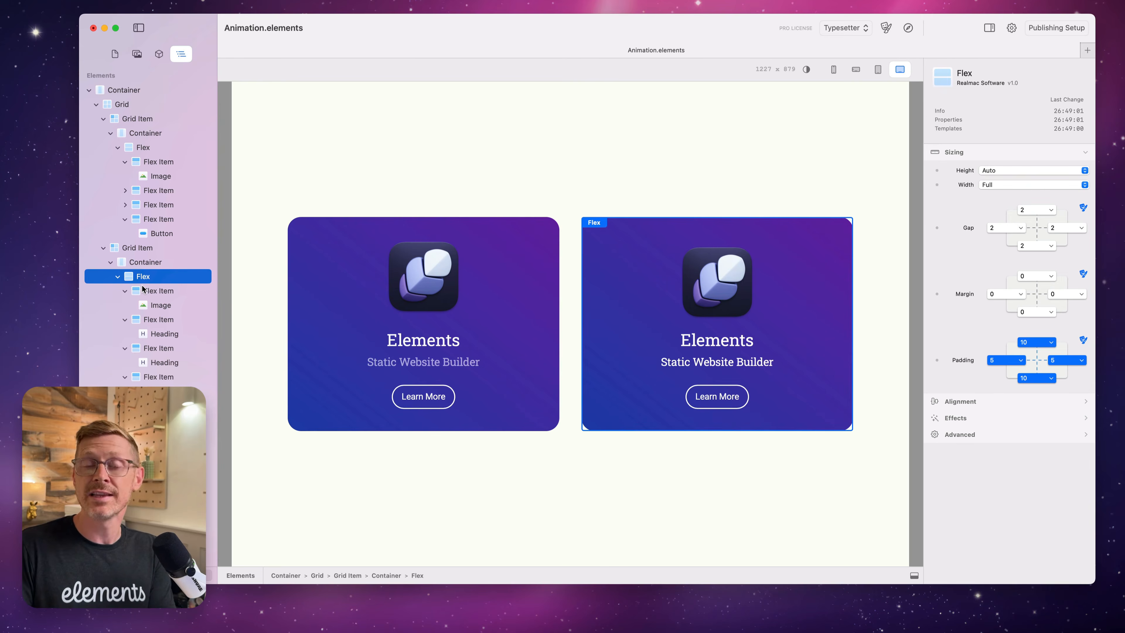
Set the second card's image to an initial scale of 61% and trigger its hover effect on Flex.
left_click(737, 284)
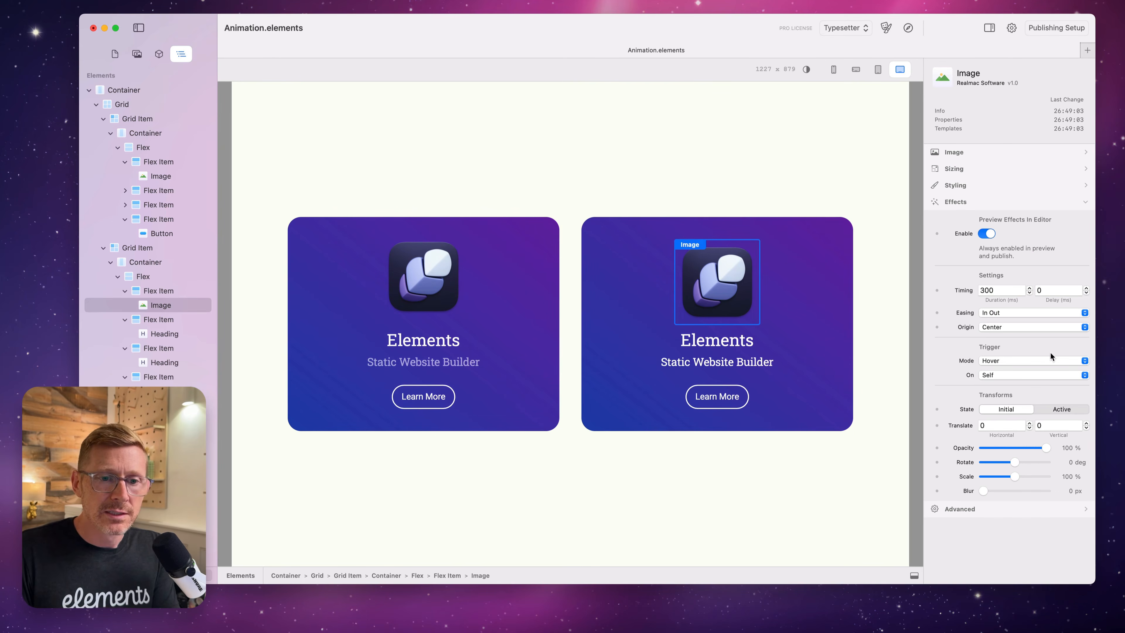
left_click(1057, 424)
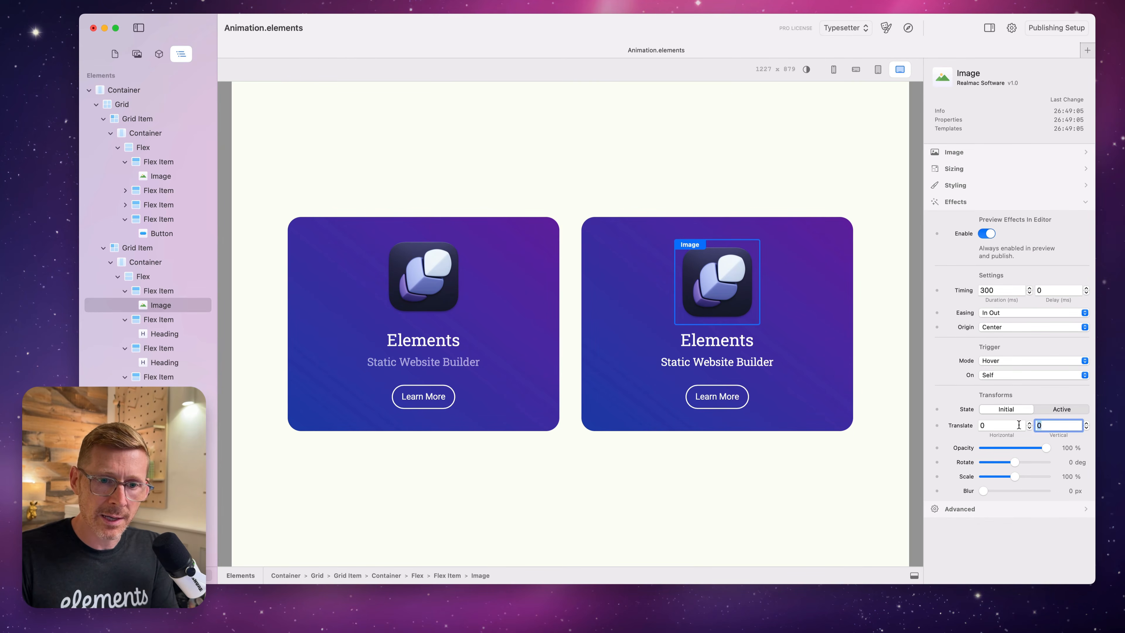
left_click(1060, 407)
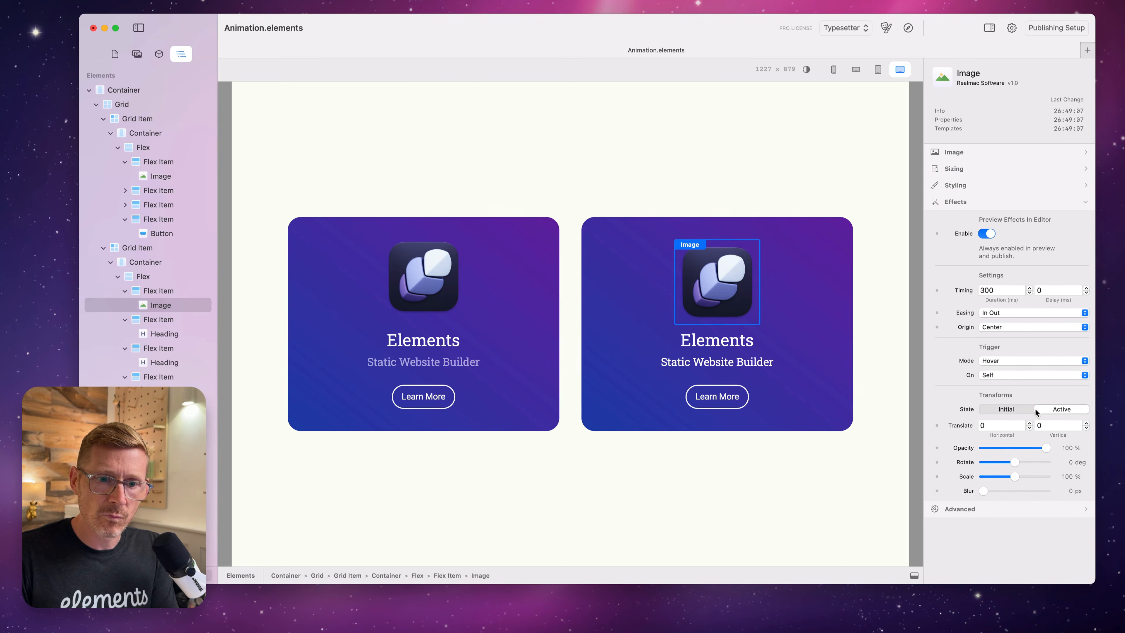
left_click(1016, 410)
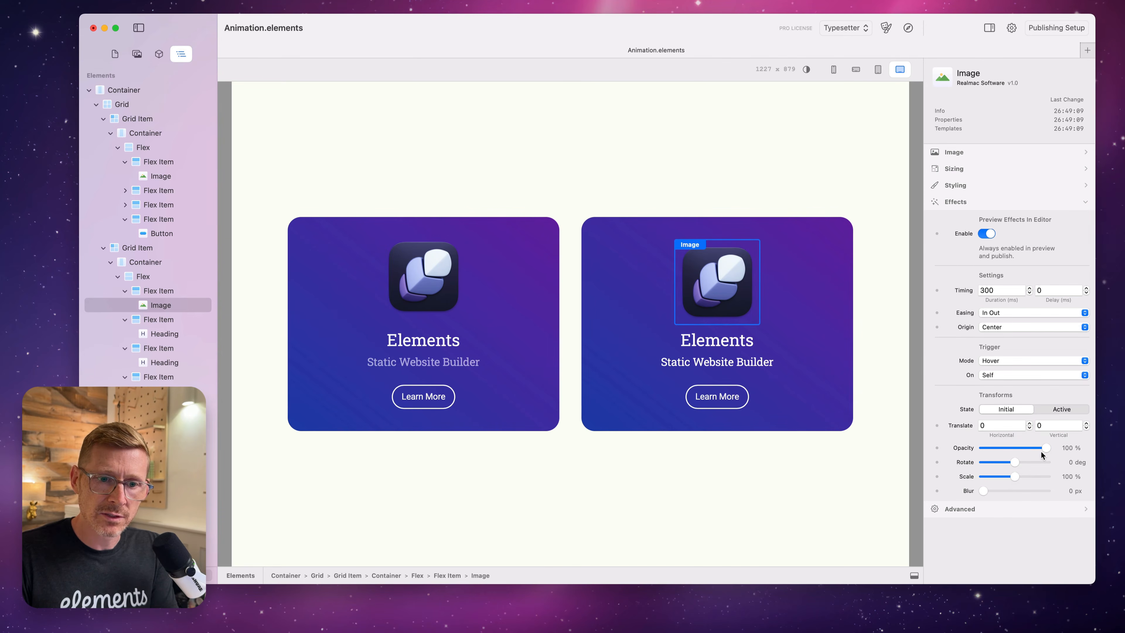
left_click_drag(1037, 449, 1056, 445)
left_click(1061, 424)
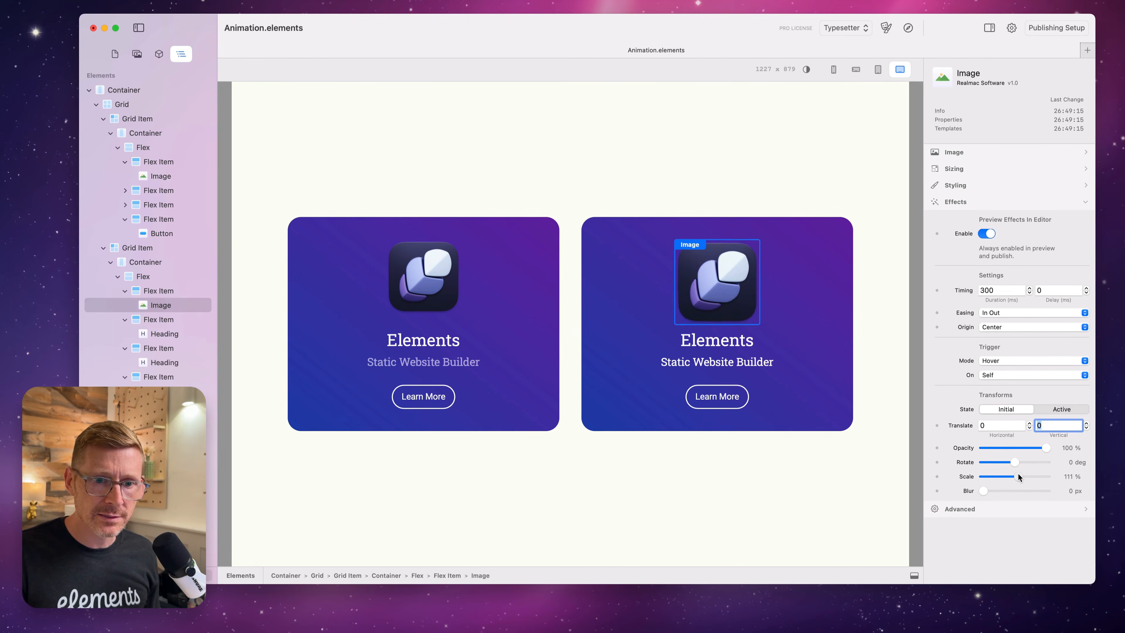
left_click_drag(1018, 477, 1007, 477)
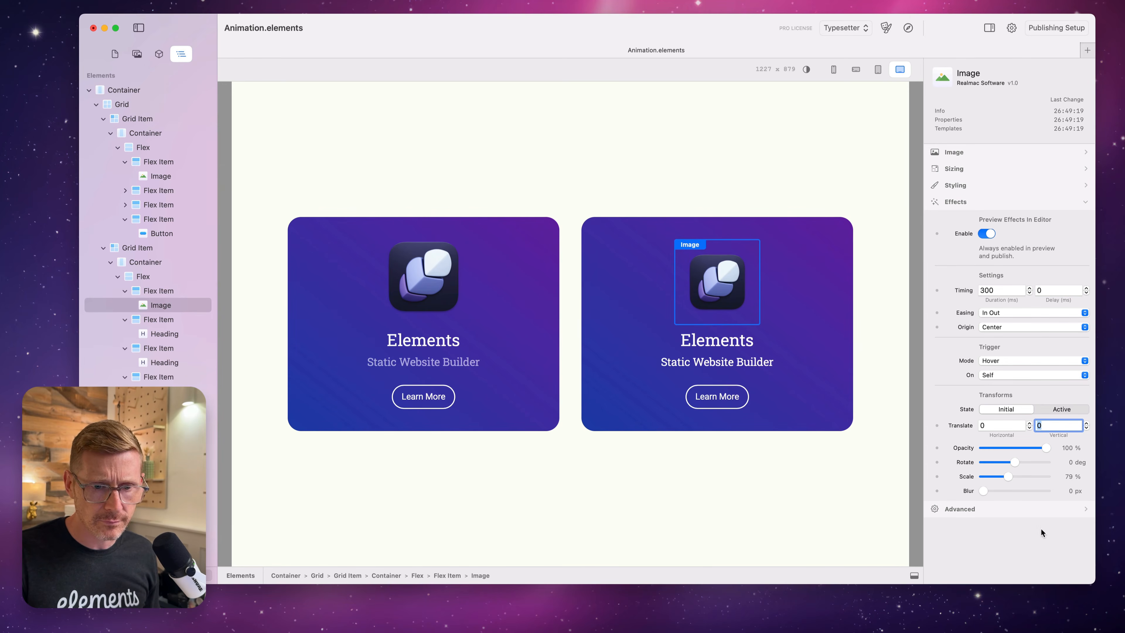
left_click_drag(1003, 476, 1003, 477)
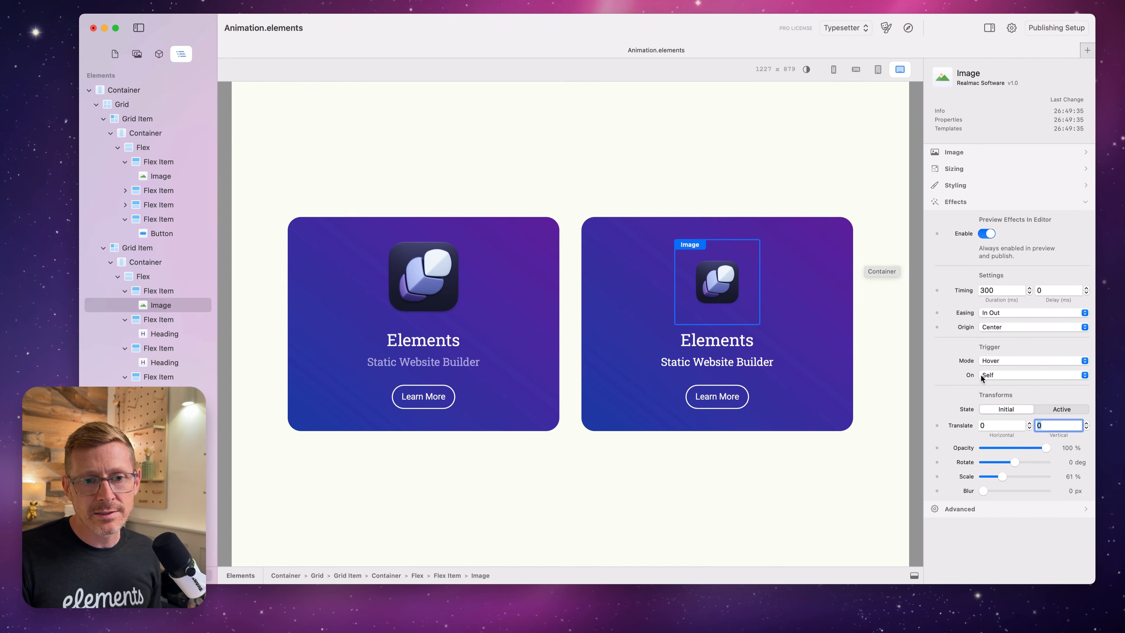
left_click(1053, 377)
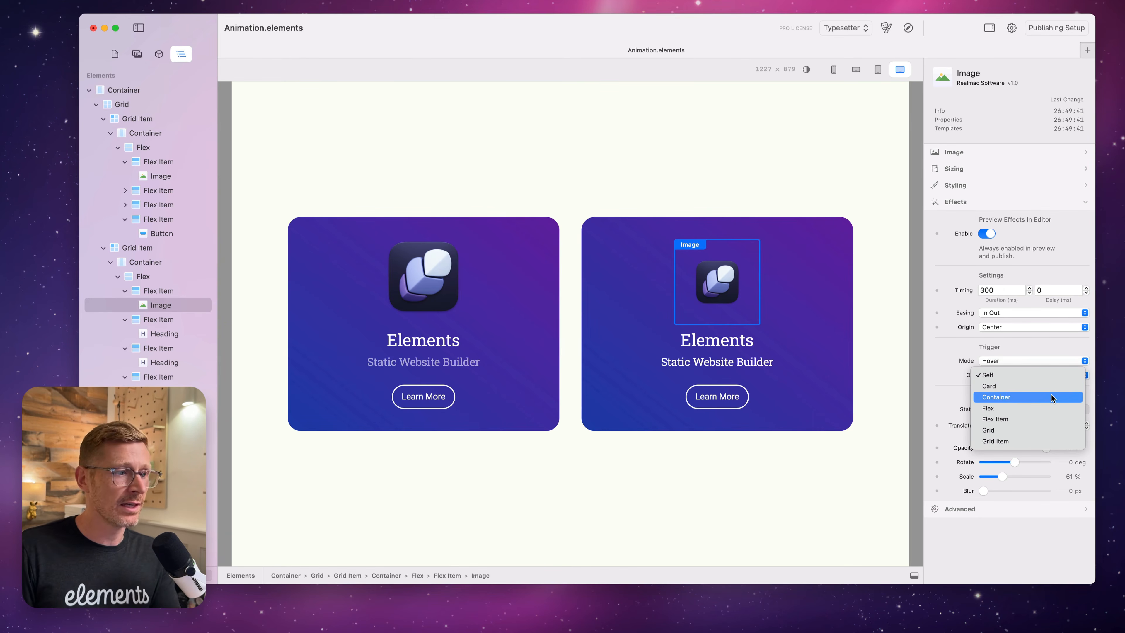
left_click(1038, 410)
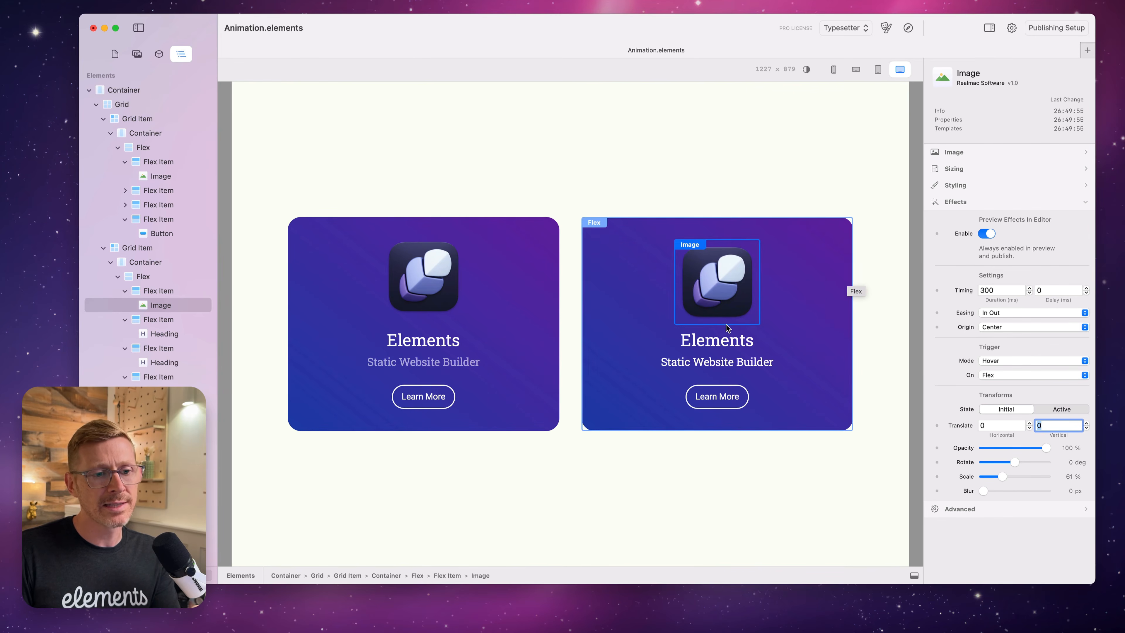
Give the second card's Elements heading an initial horizontal translate of -100.
left_click(727, 342)
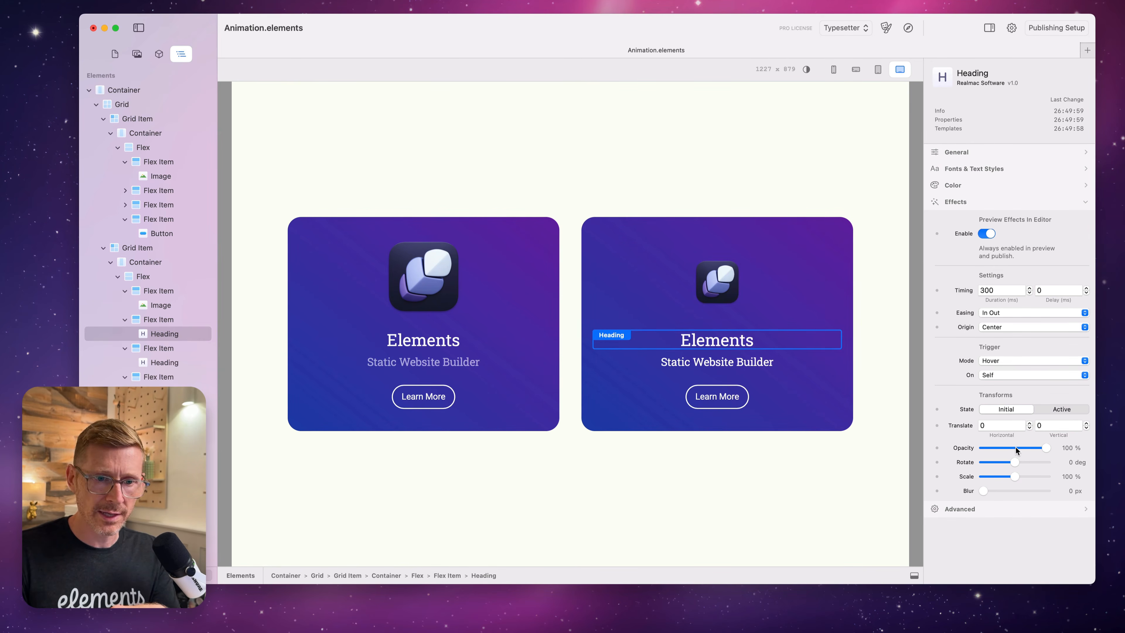
mouse_move(1011, 447)
left_mouse_down()
mouse_move(985, 447)
mouse_move(1008, 448)
left_mouse_up()
left_click(1003, 426)
type("10")
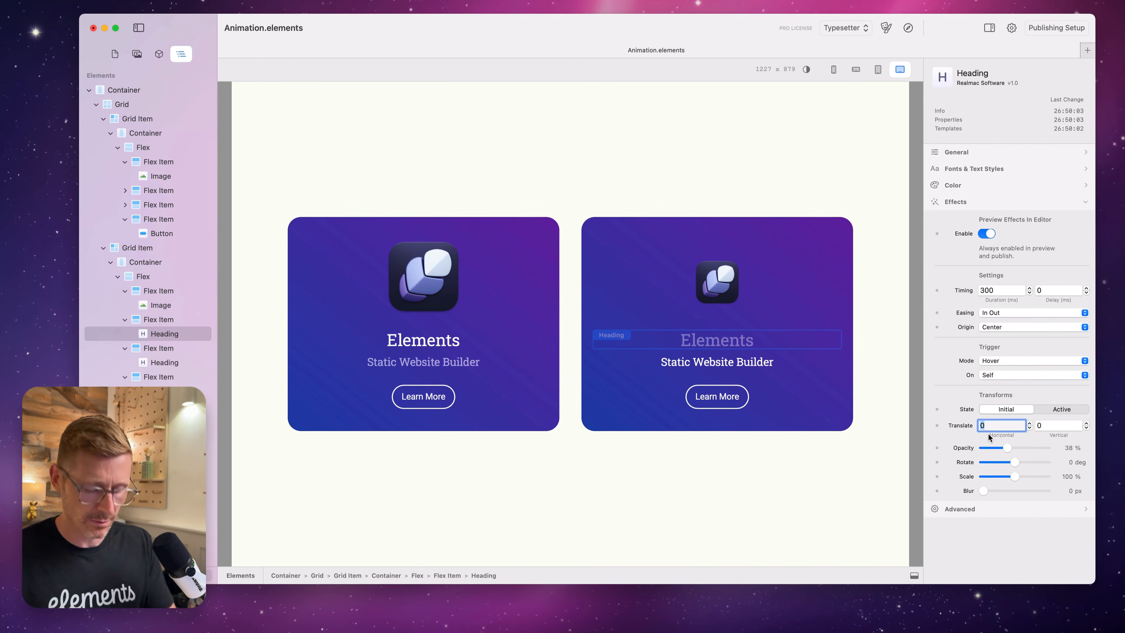
key("BackSpace")
key("BackSpace")
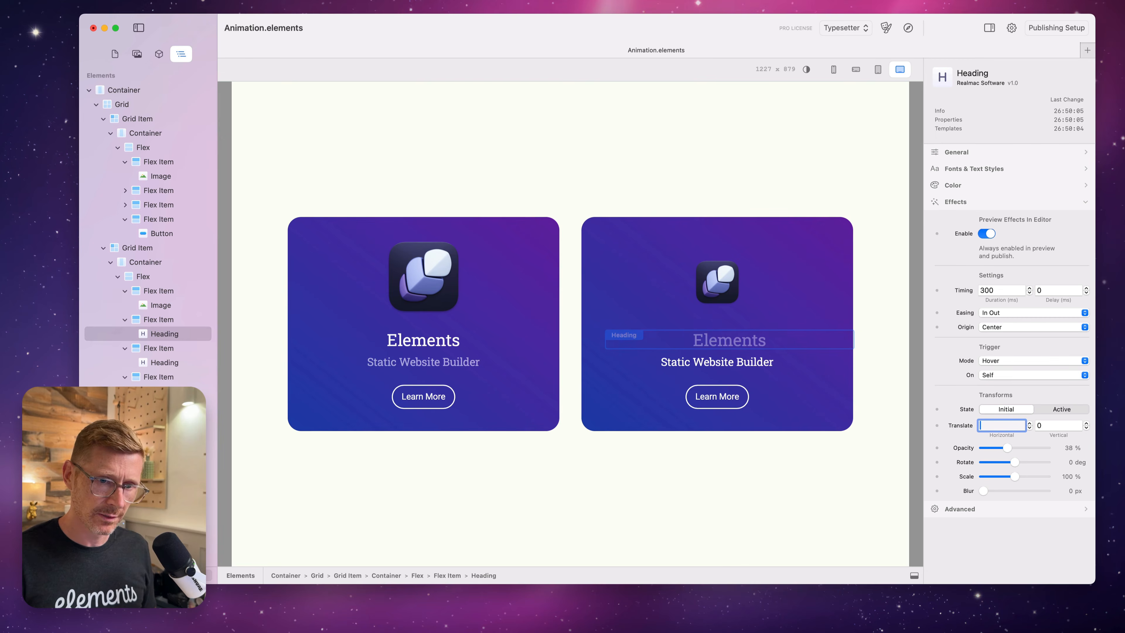
type("-")
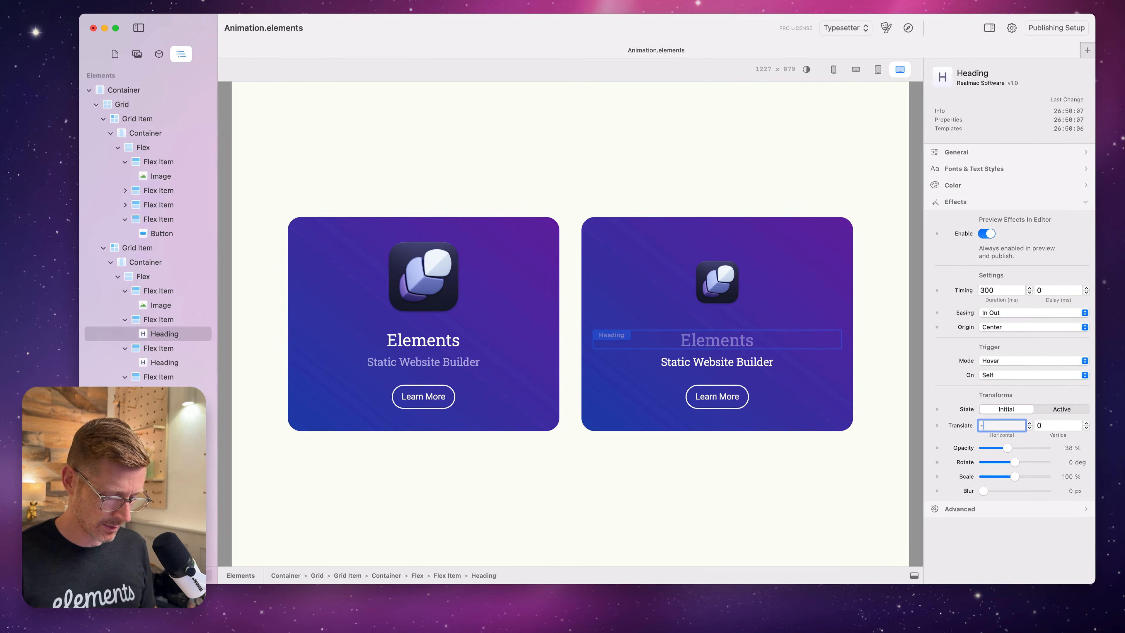
type("100")
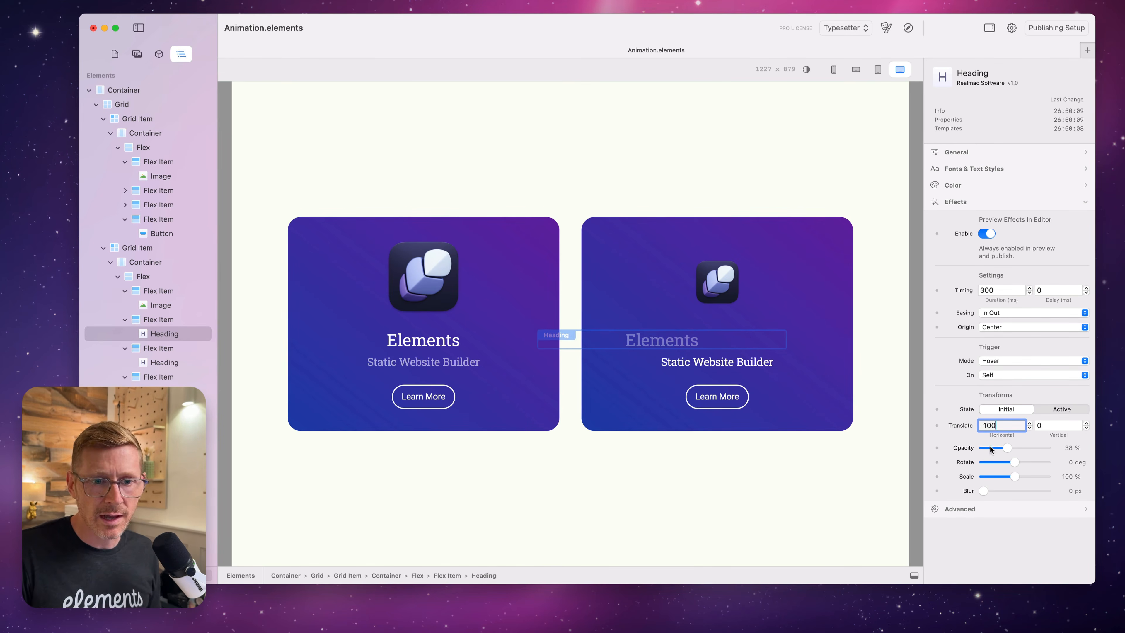
Set the Elements heading's initial opacity to 0% and trigger its hover effect on Flex.
left_click_drag(990, 447, 964, 451)
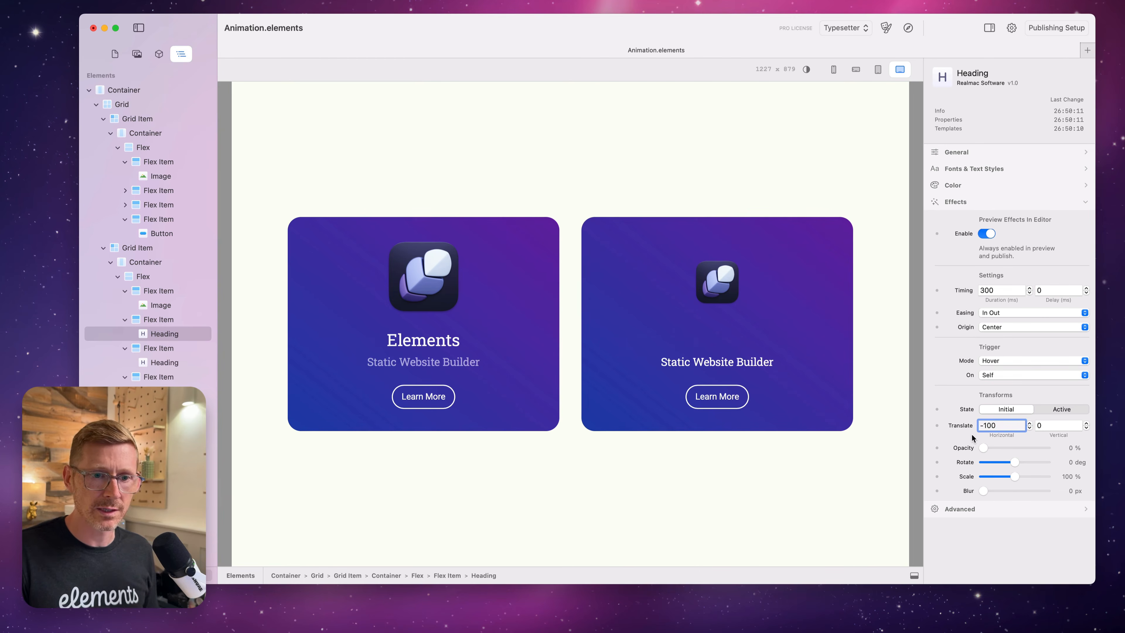
left_click(1016, 375)
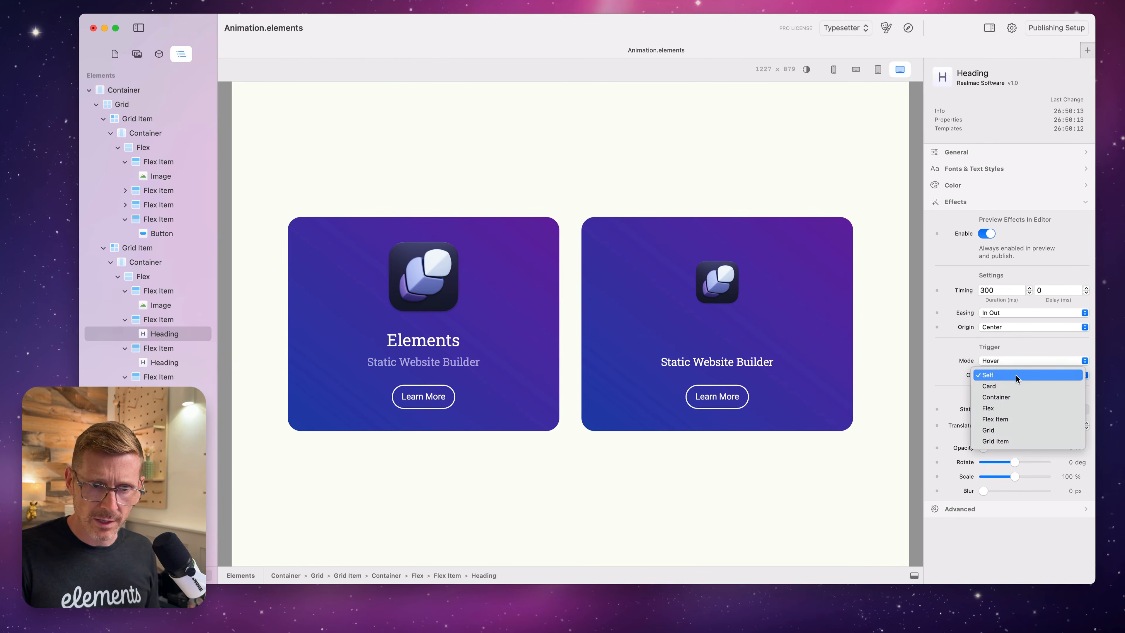
left_click(1017, 407)
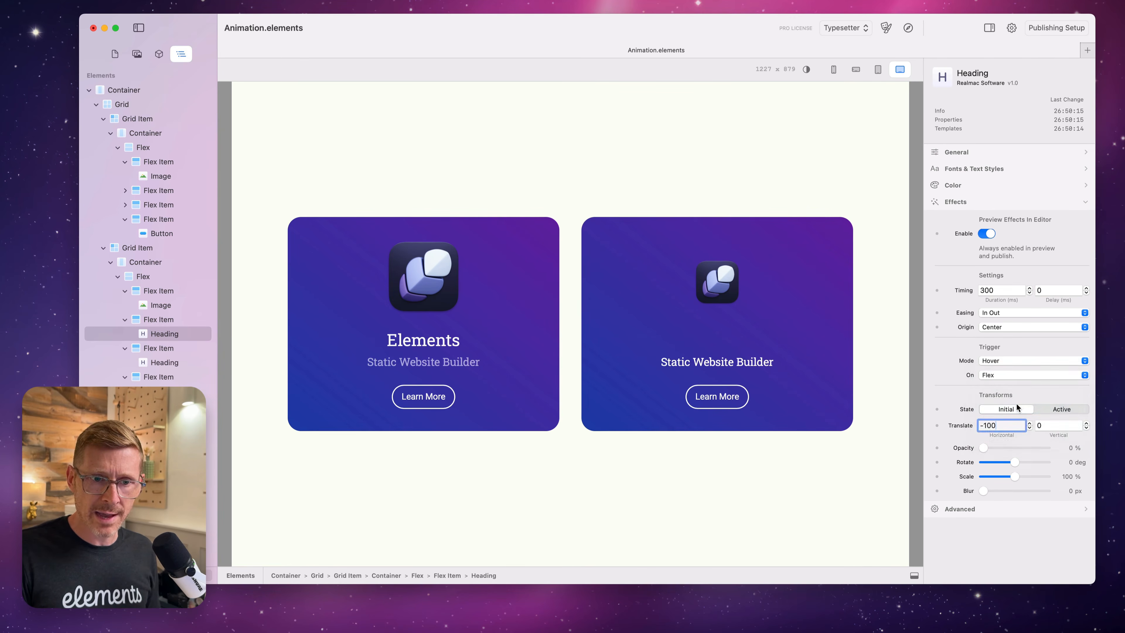
Give the second card's Static Website Builder heading an initial horizontal translate of 100.
left_click(775, 370)
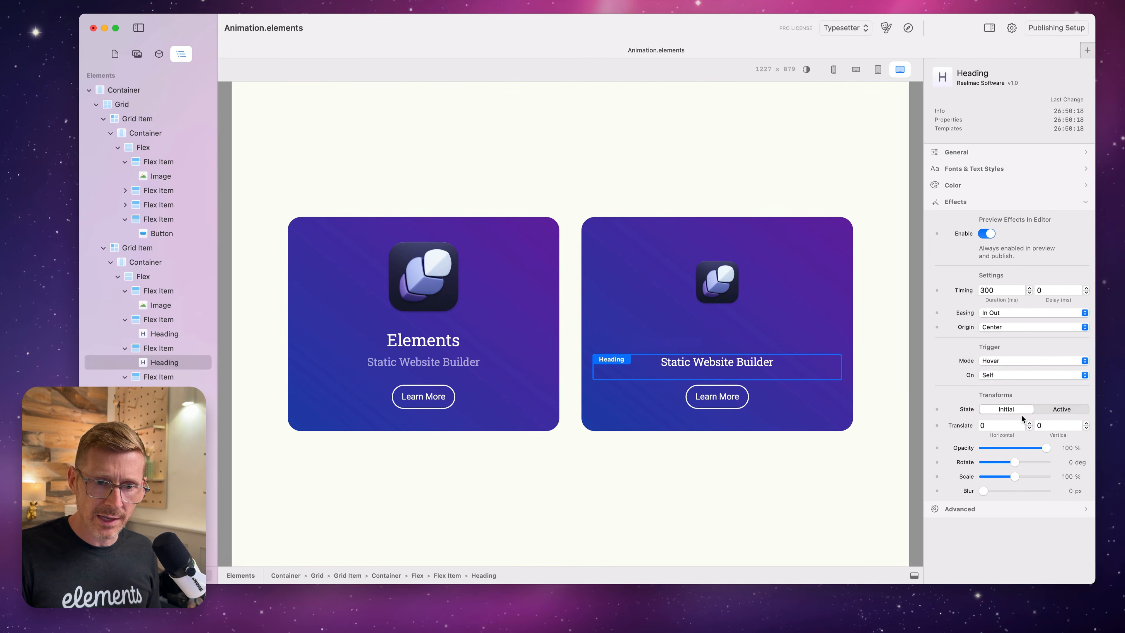
left_click(1001, 424)
type("100")
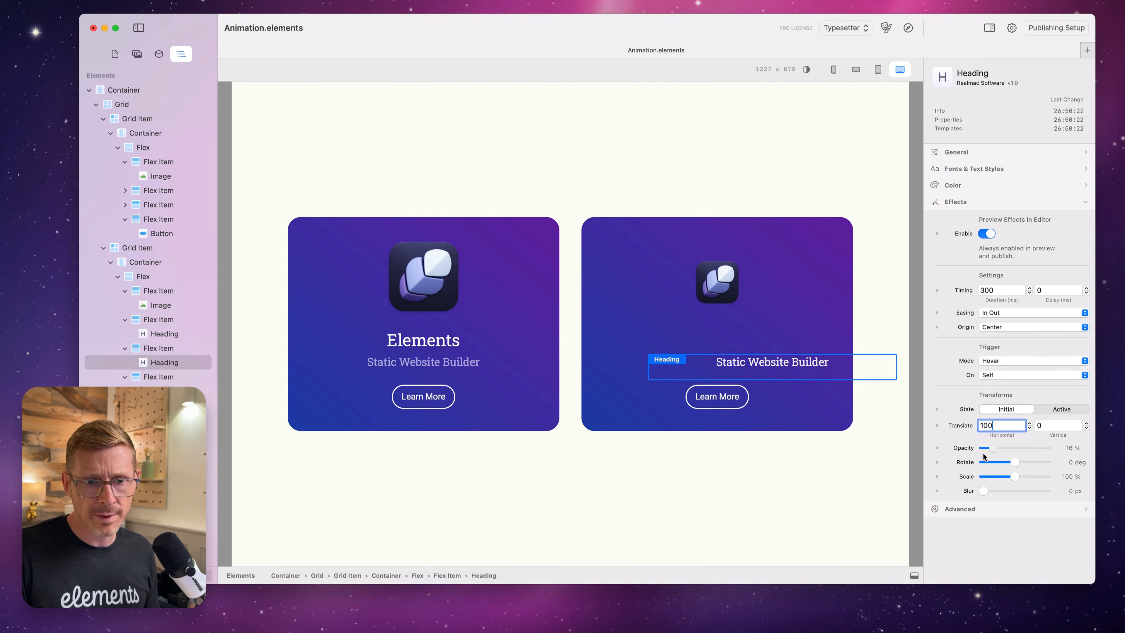
Set the Static Website Builder heading's initial opacity to 0% and trigger its hover effect on Flex.
left_click_drag(983, 452, 979, 451)
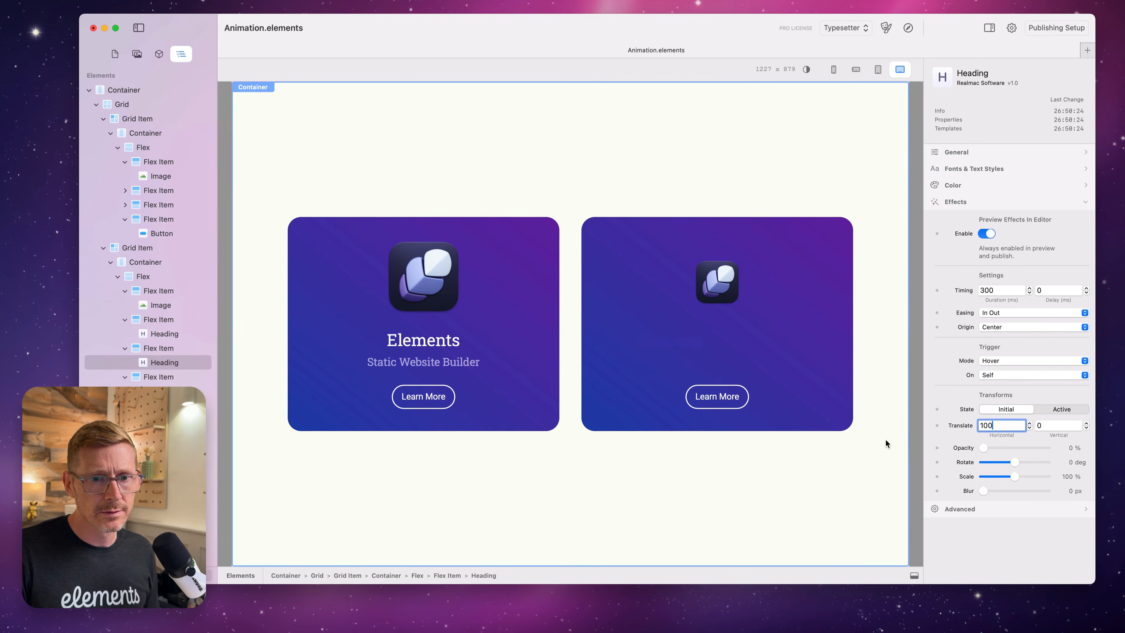
mouse_move(825, 408)
left_click(1047, 375)
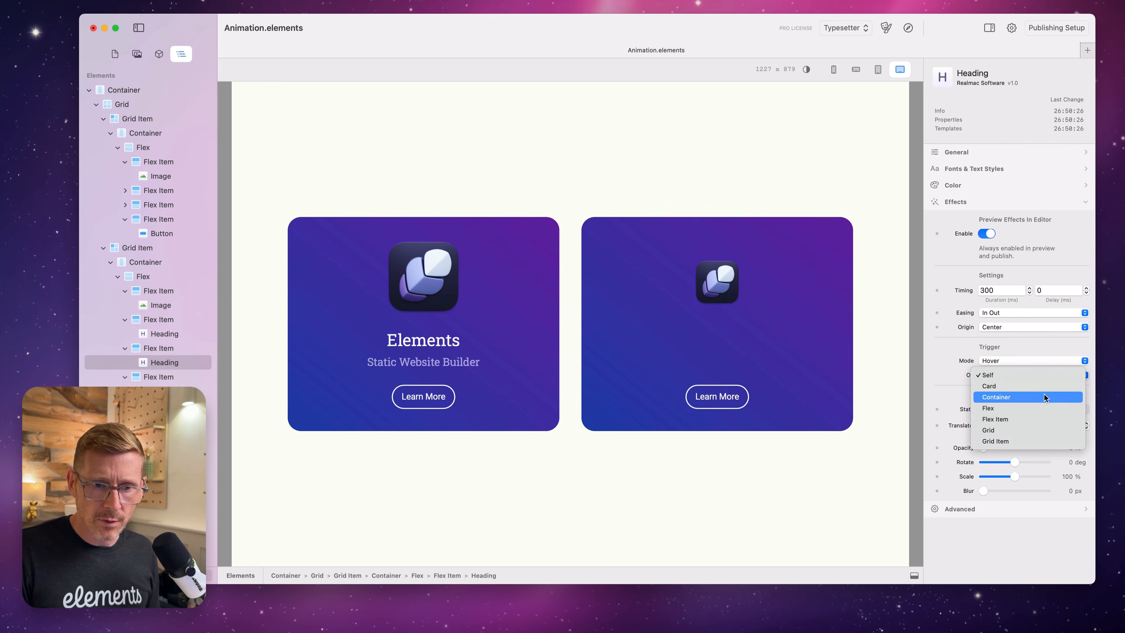
left_click(1046, 407)
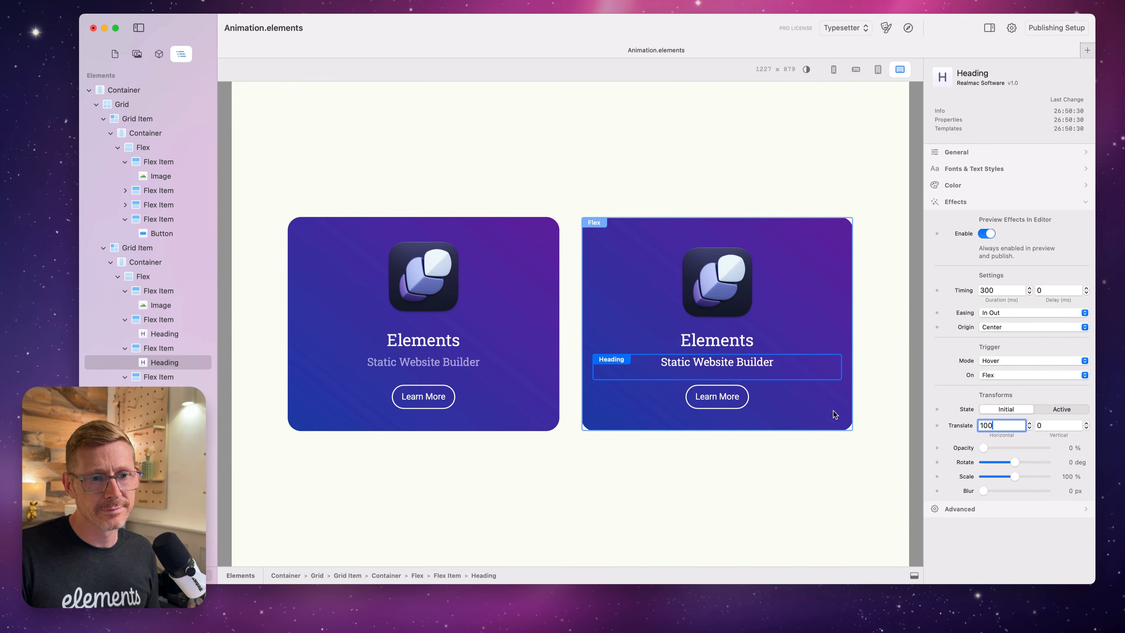
Set the second card's Learn More button to an initial scale of 200% with its hover effect triggered on Flex.
left_click(709, 405)
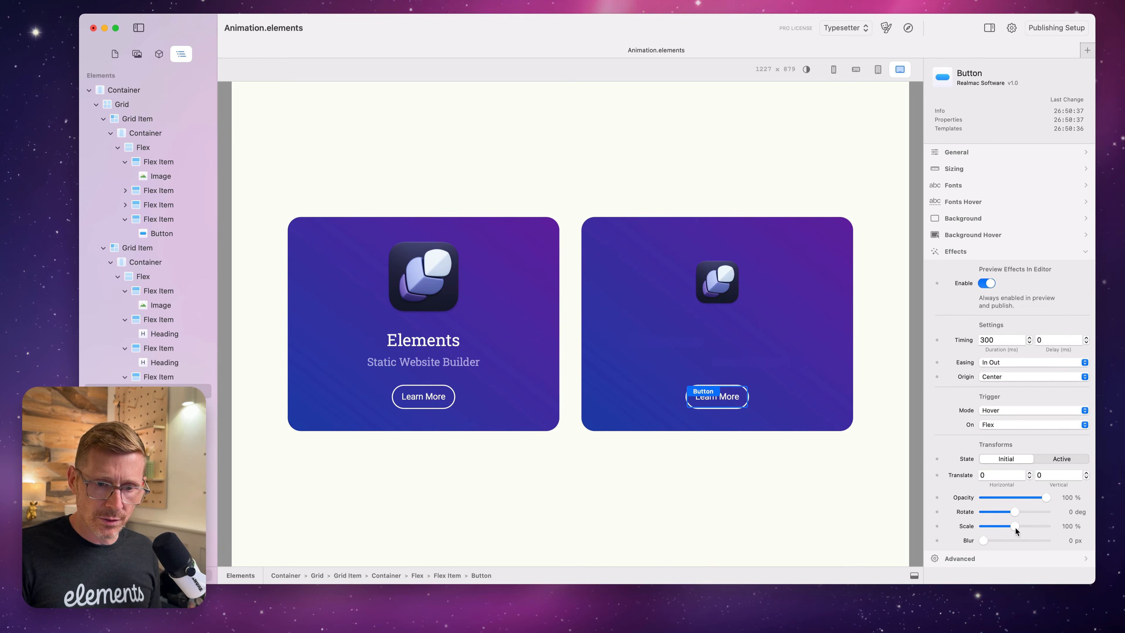
left_click_drag(1015, 526, 1063, 530)
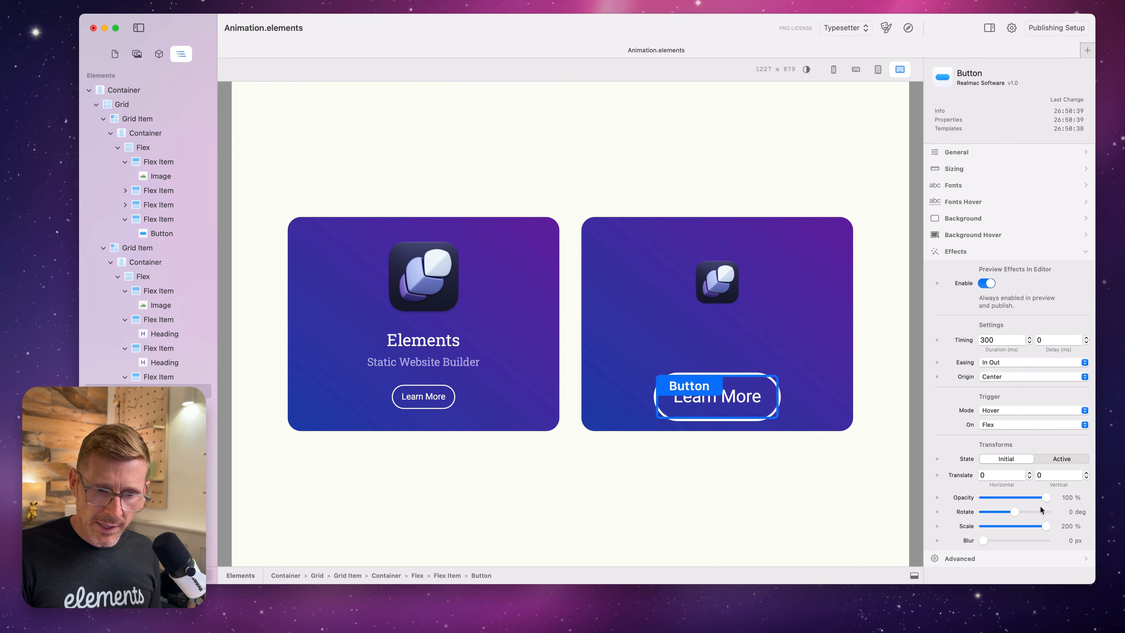
left_click(997, 474)
type("100")
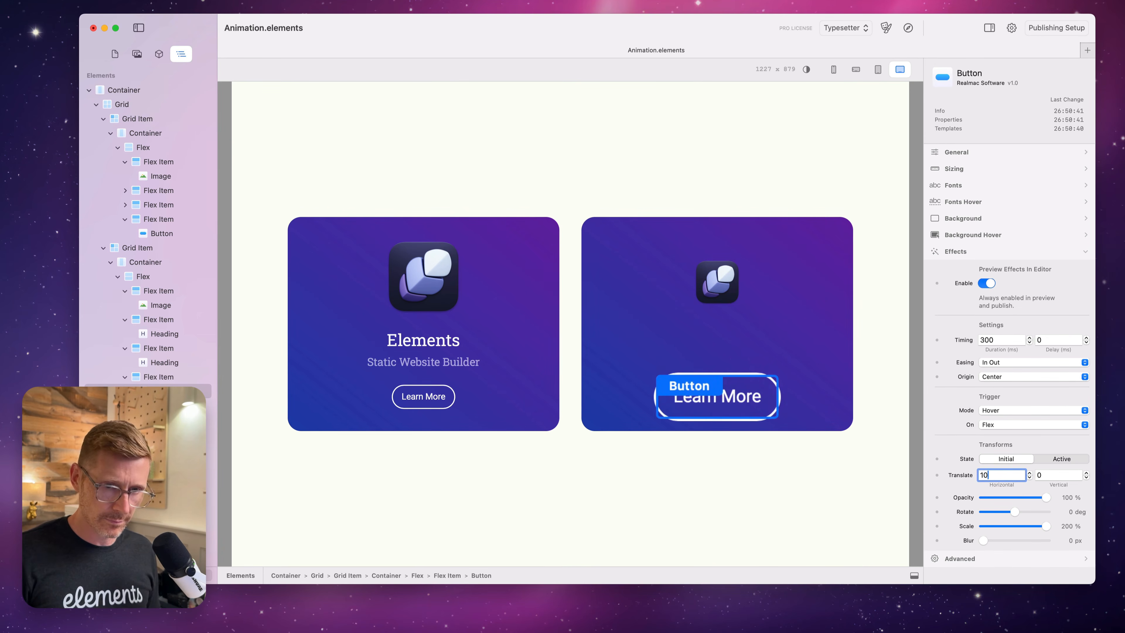
key("BackSpace")
key("BackSpace")
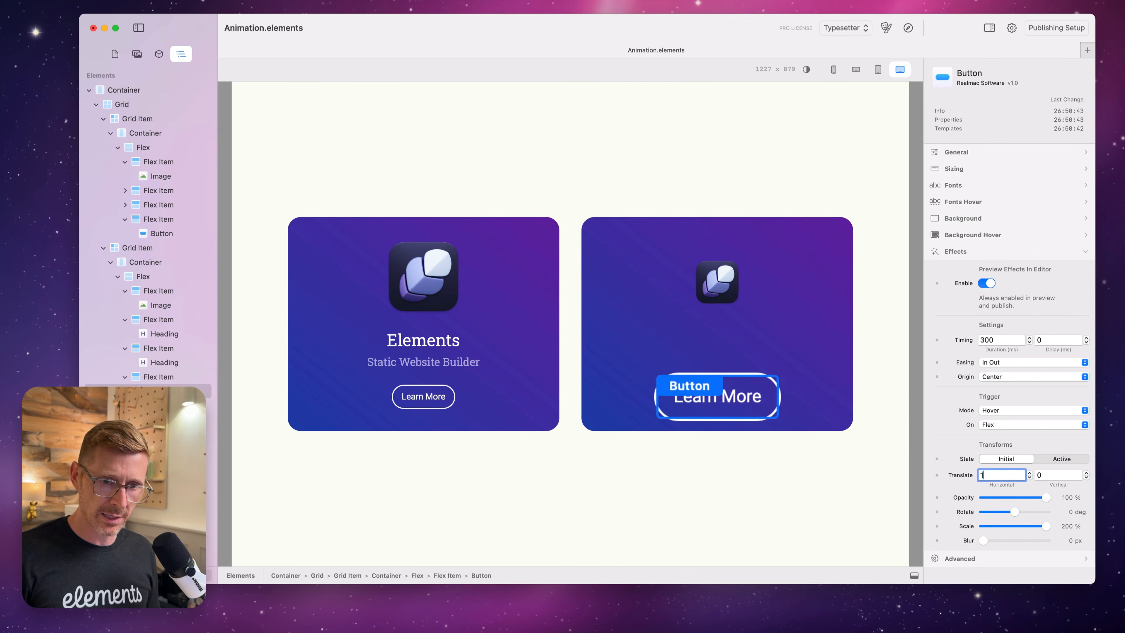
key("BackSpace")
type("0")
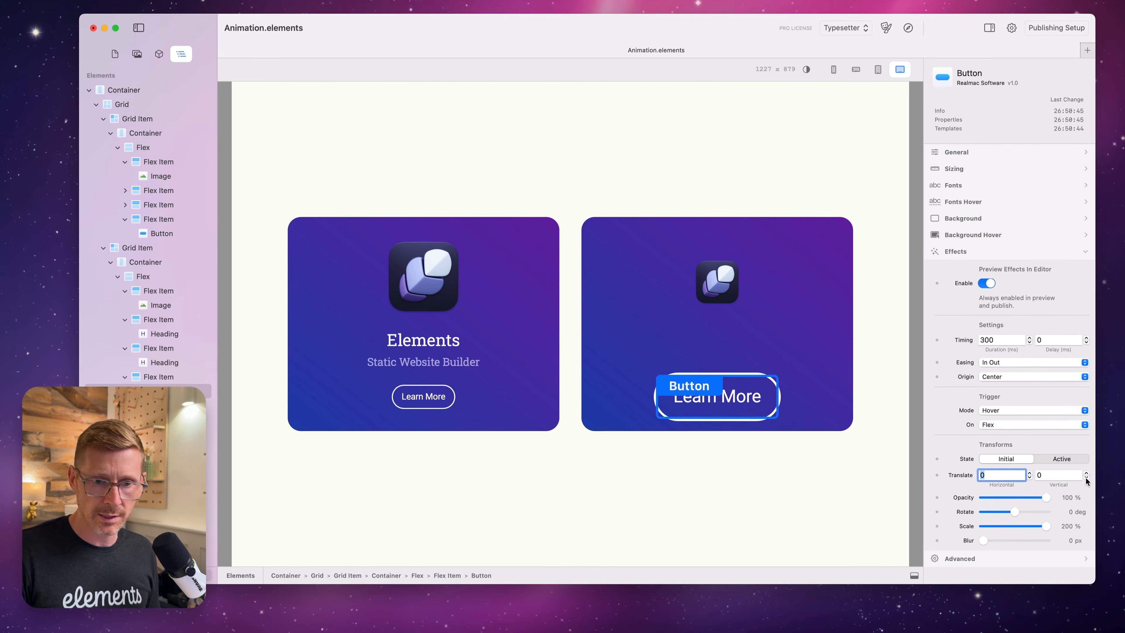
Give the second card's Learn More button an initial vertical translate of -100 and an initial opacity of 0%.
left_click(1041, 475)
type("100")
key("BackSpace")
key("BackSpace")
key("BackSpace")
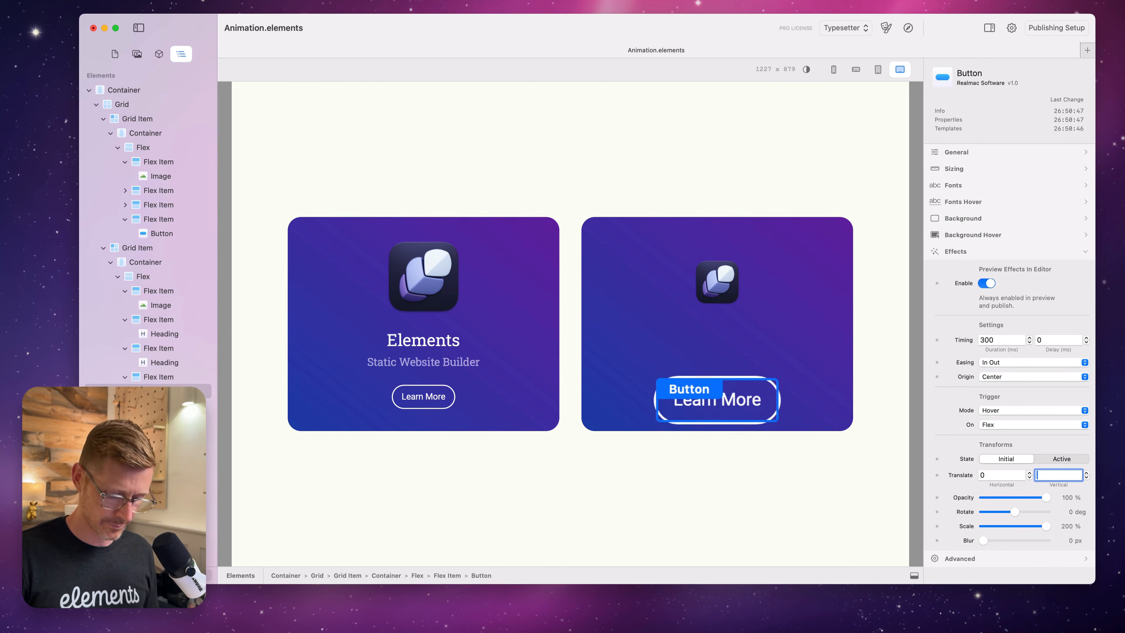
type("-100")
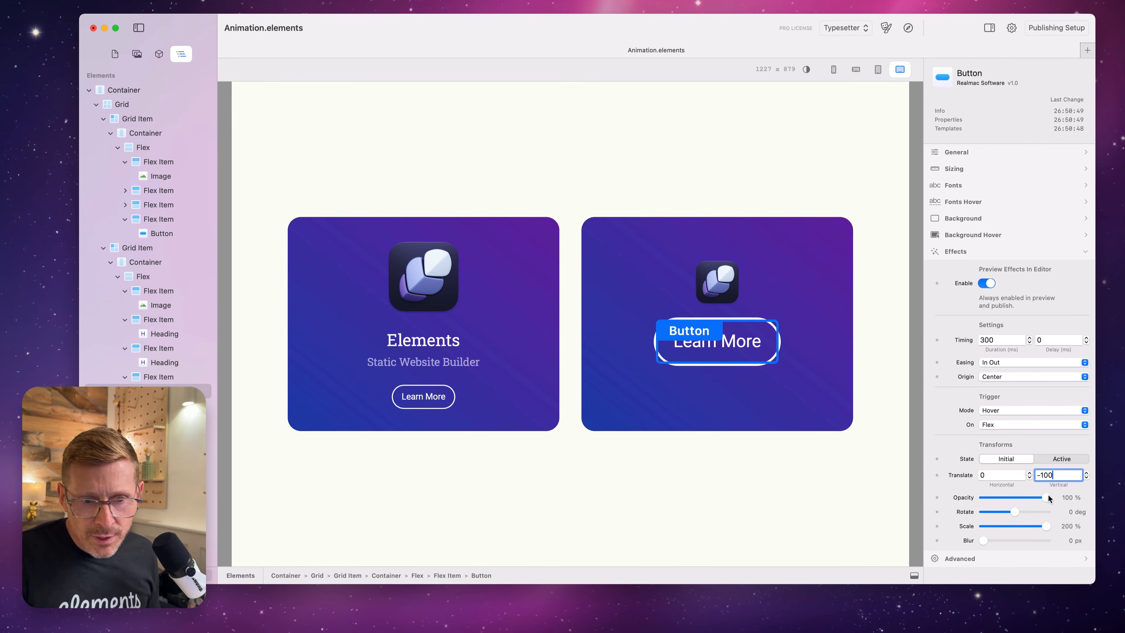
left_click_drag(1046, 497, 970, 505)
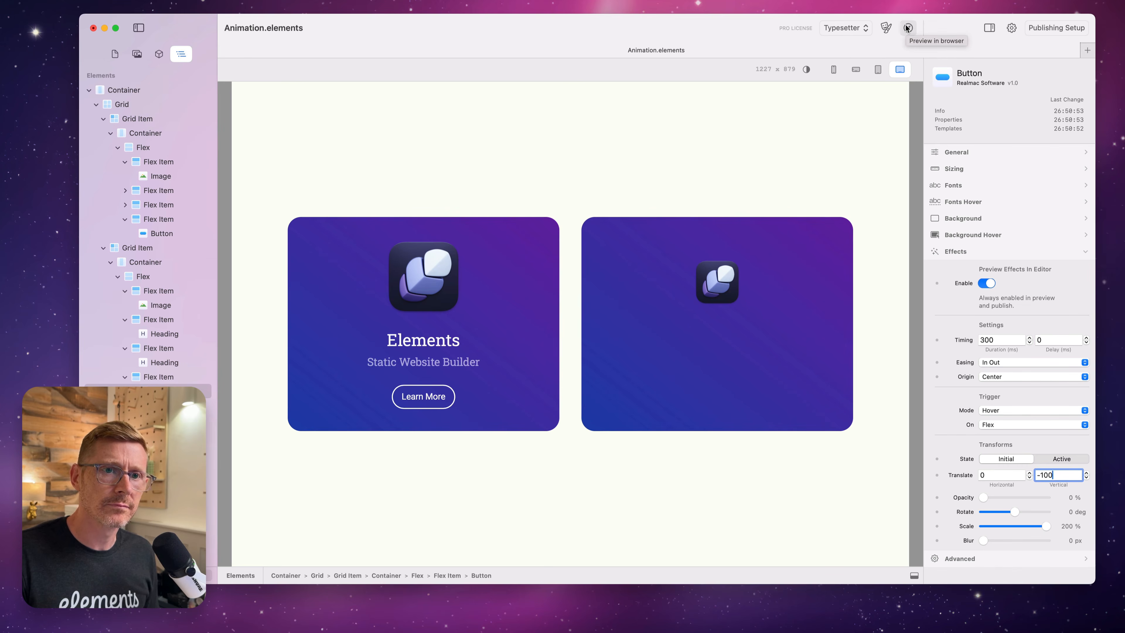
Set the second card's image to an initial scale of 200% and opacity of 0%, and preview the page in the browser.
left_click(721, 275)
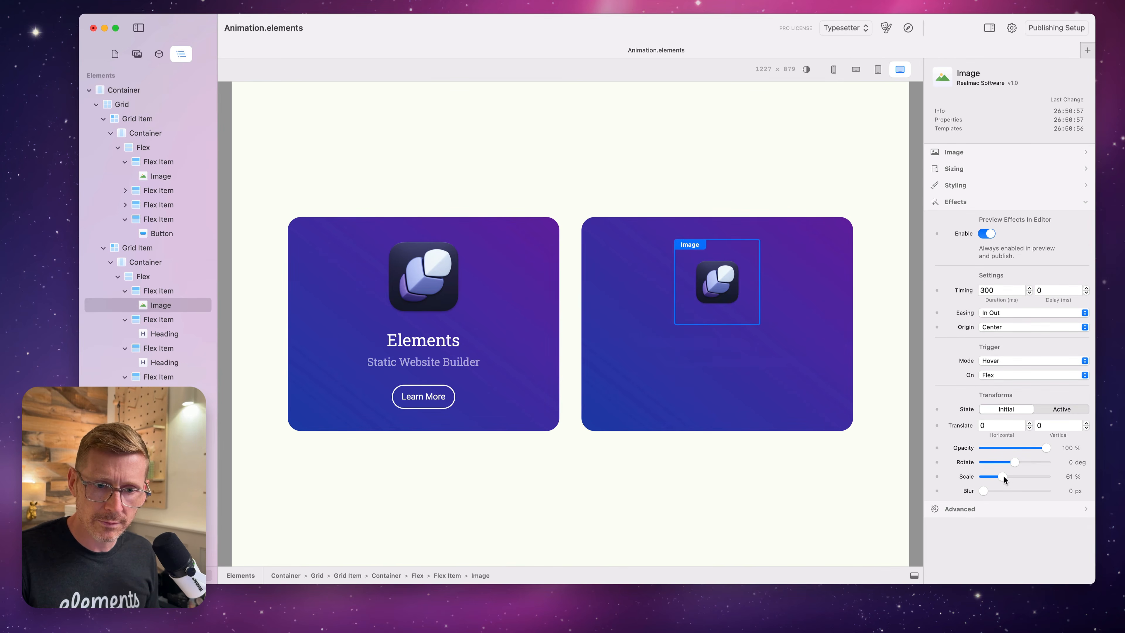
left_click_drag(1004, 479, 979, 448)
left_click(908, 25)
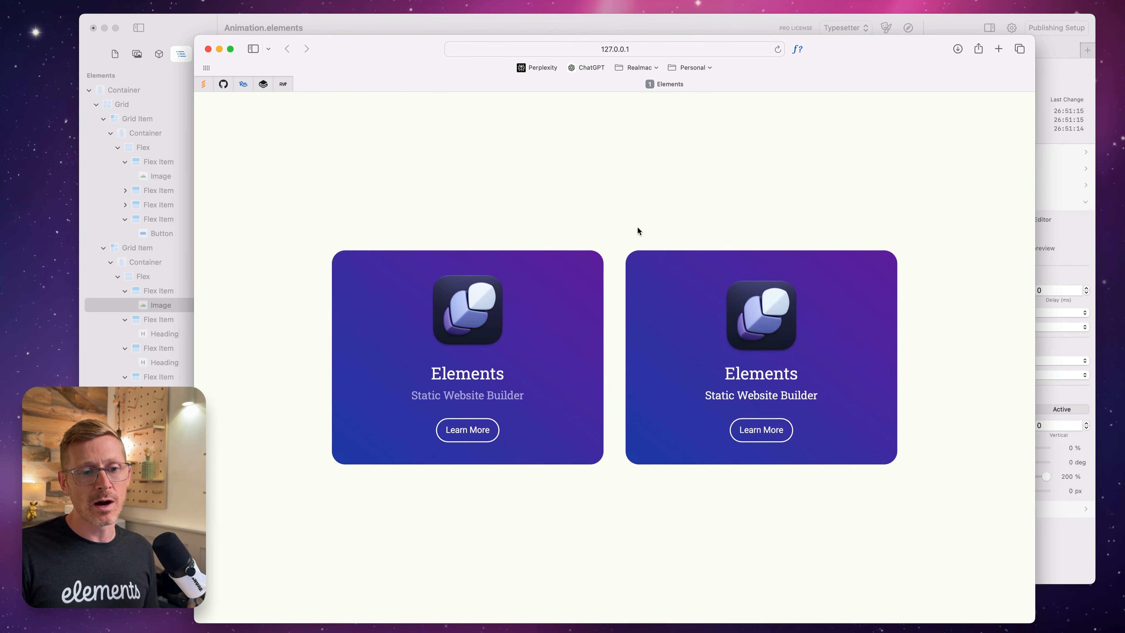
left_click(811, 15)
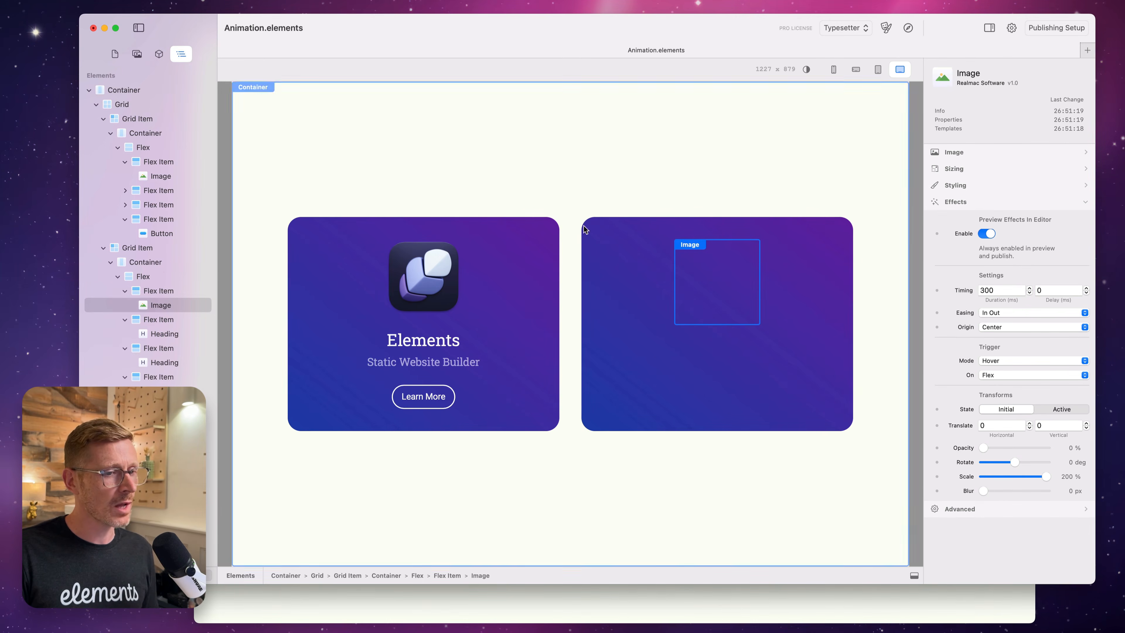
Give the second card's Container an initial rotation of -5 degrees and scale of 73%, and check the effect in a browser preview.
left_click(148, 263)
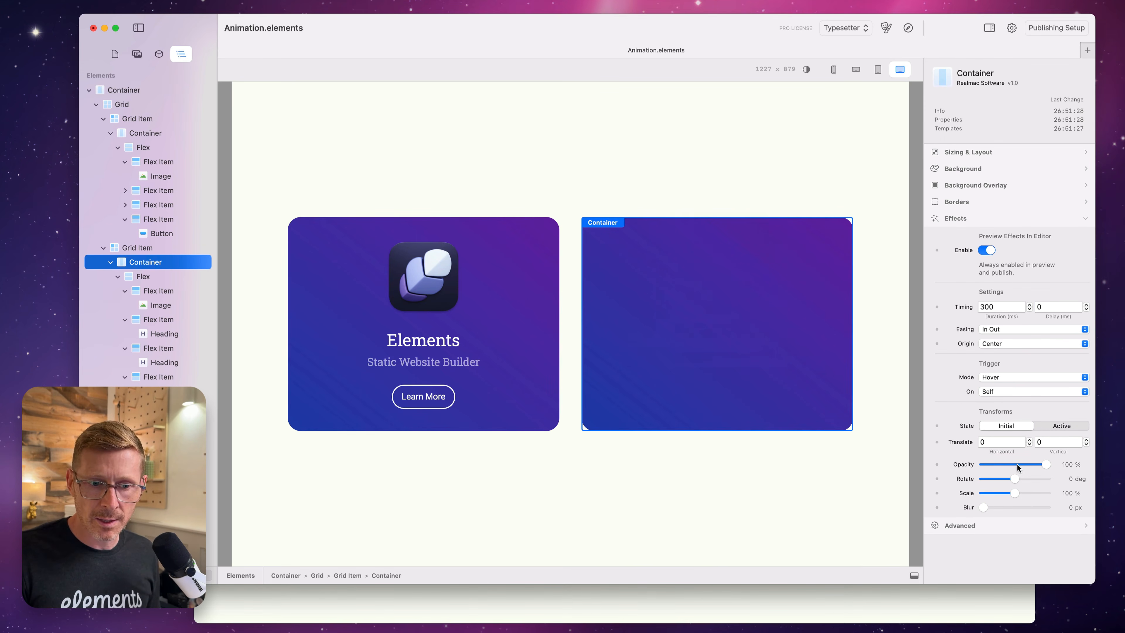
left_click_drag(1017, 481, 1014, 480)
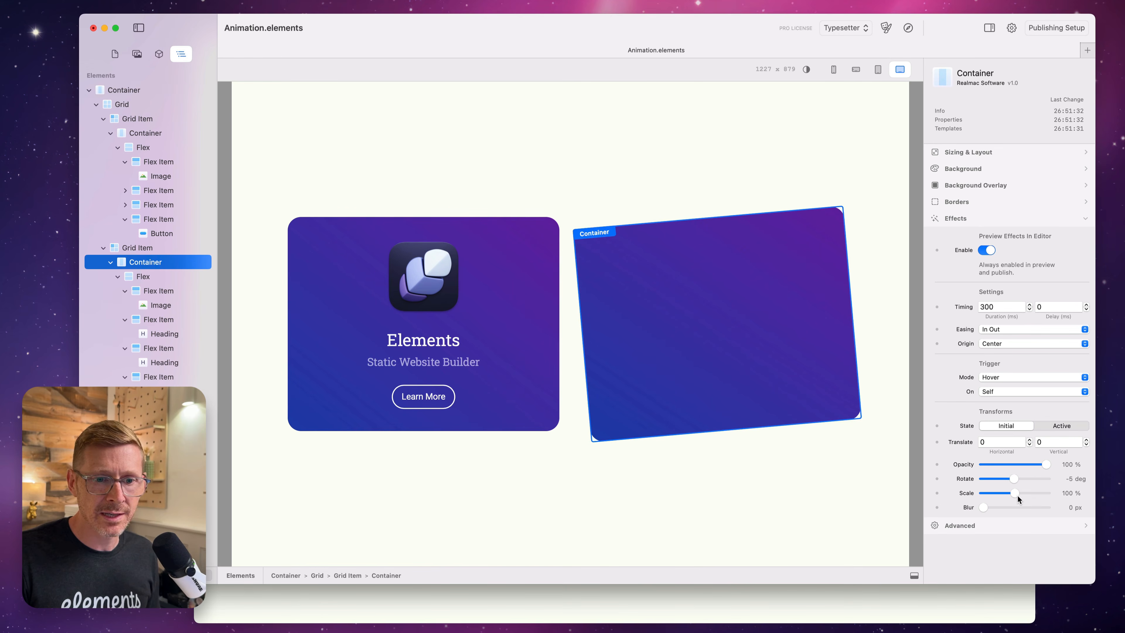
left_click_drag(1015, 493, 1006, 496)
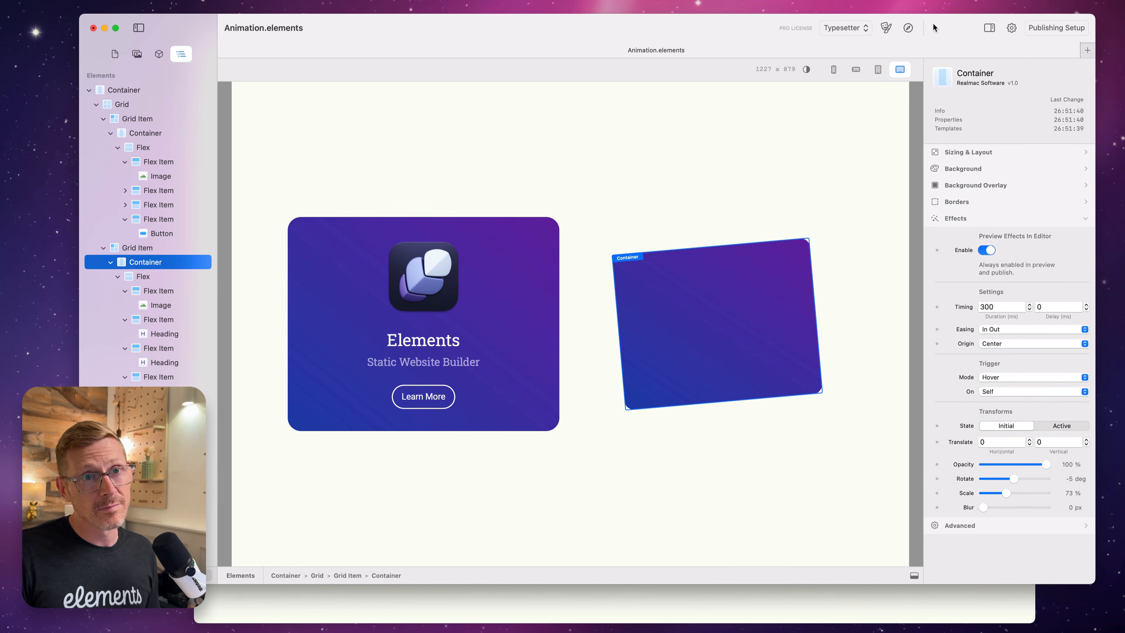
left_click(908, 27)
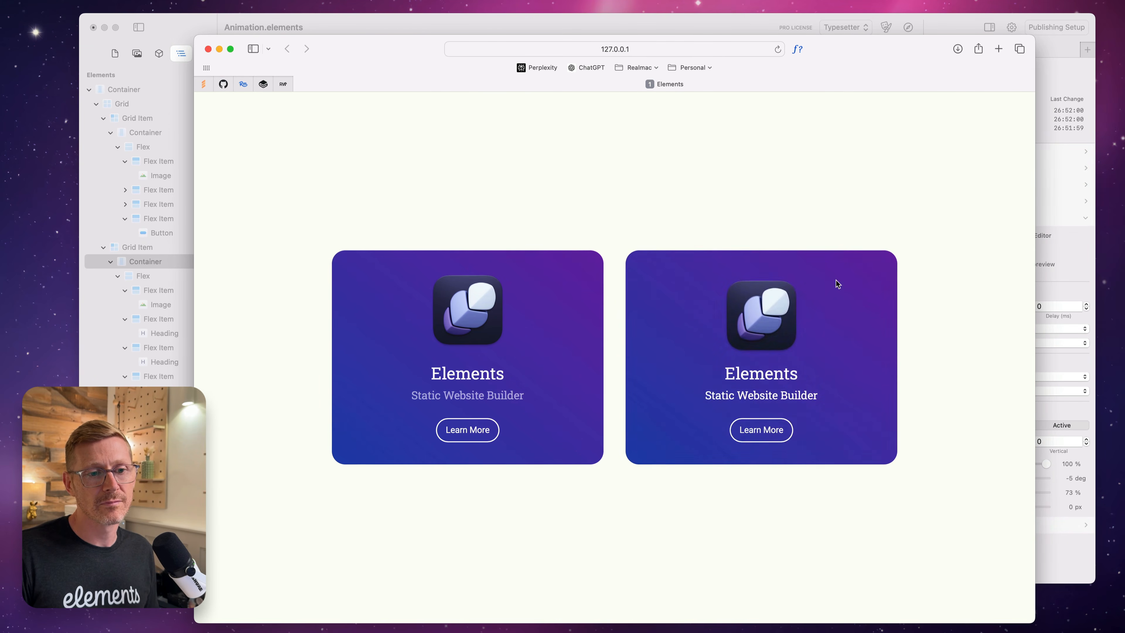
key("super+w")
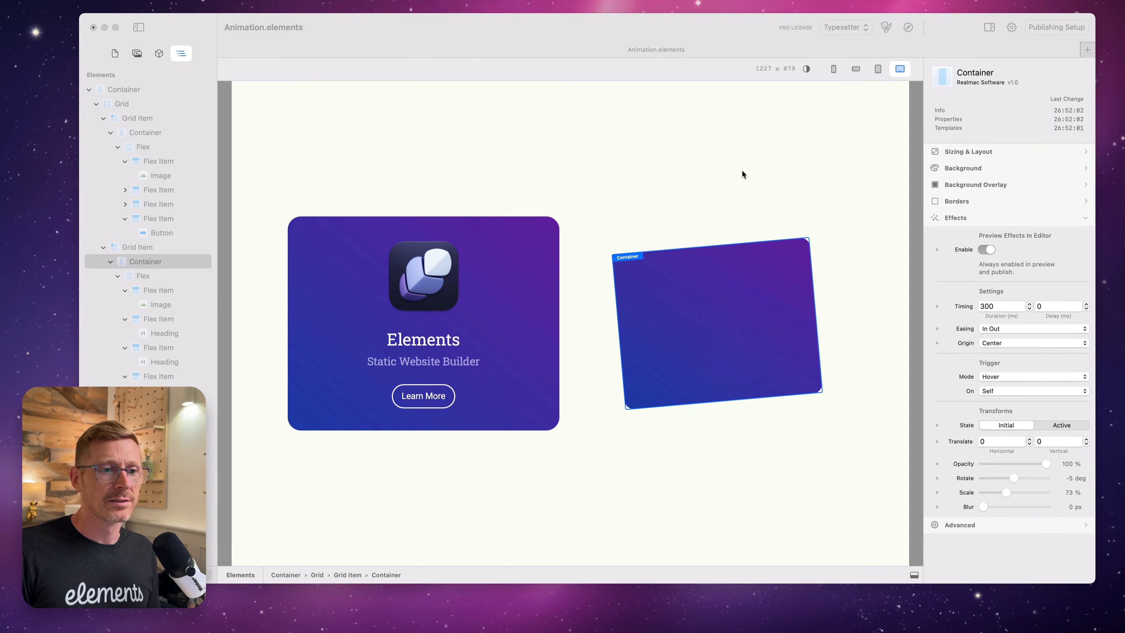